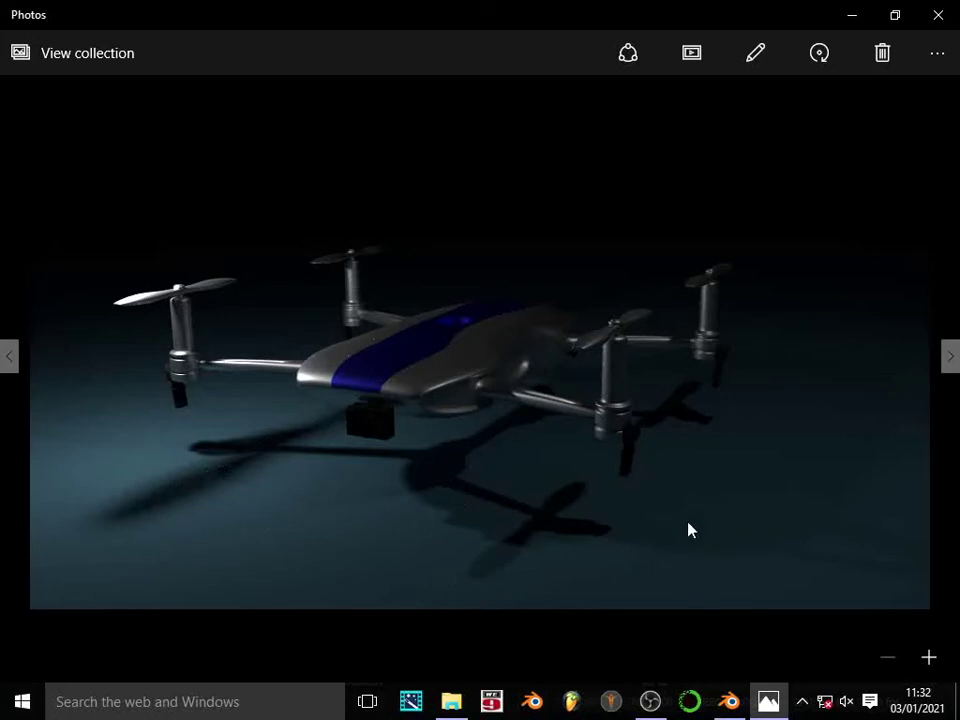
Switch to Blender and save the current scene under the file name tutorial1.blend in the animation folder.
mouse_move(735, 699)
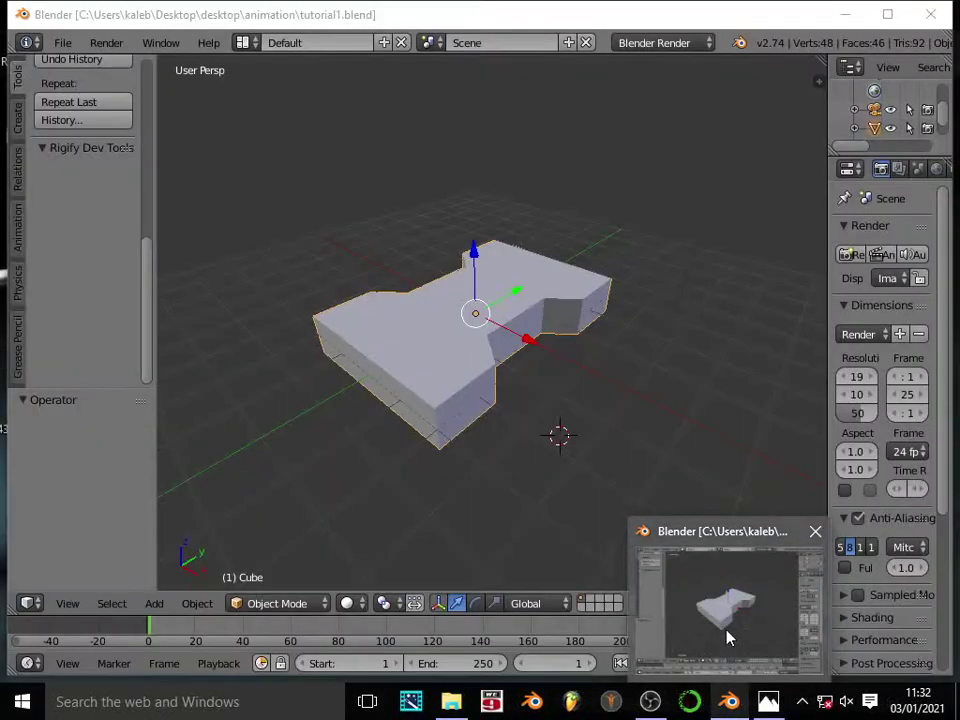
left_click(729, 636)
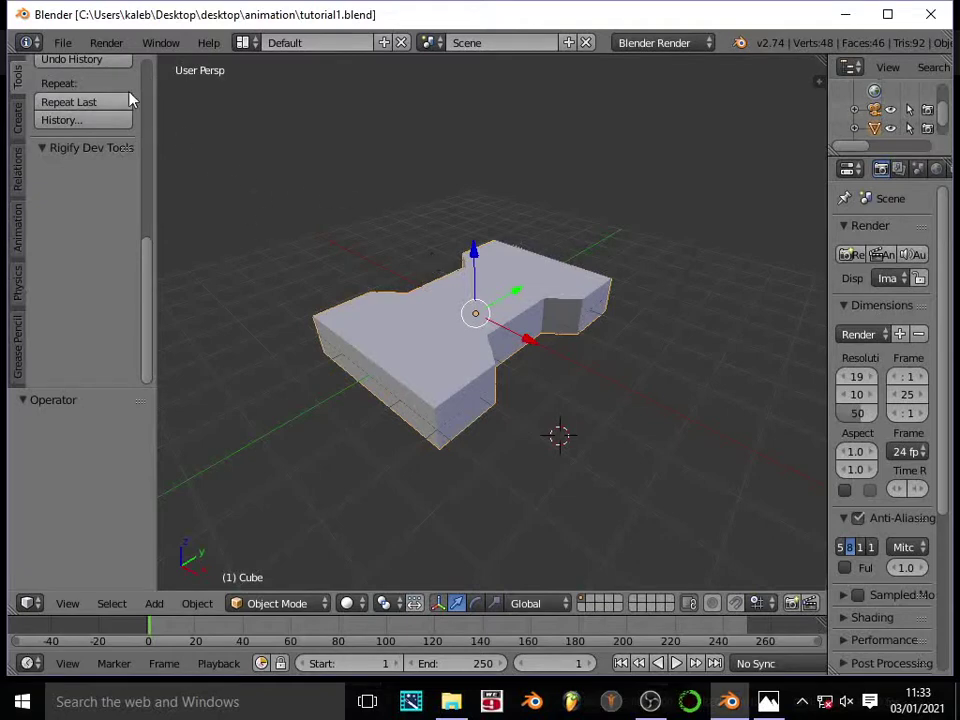
left_click(63, 43)
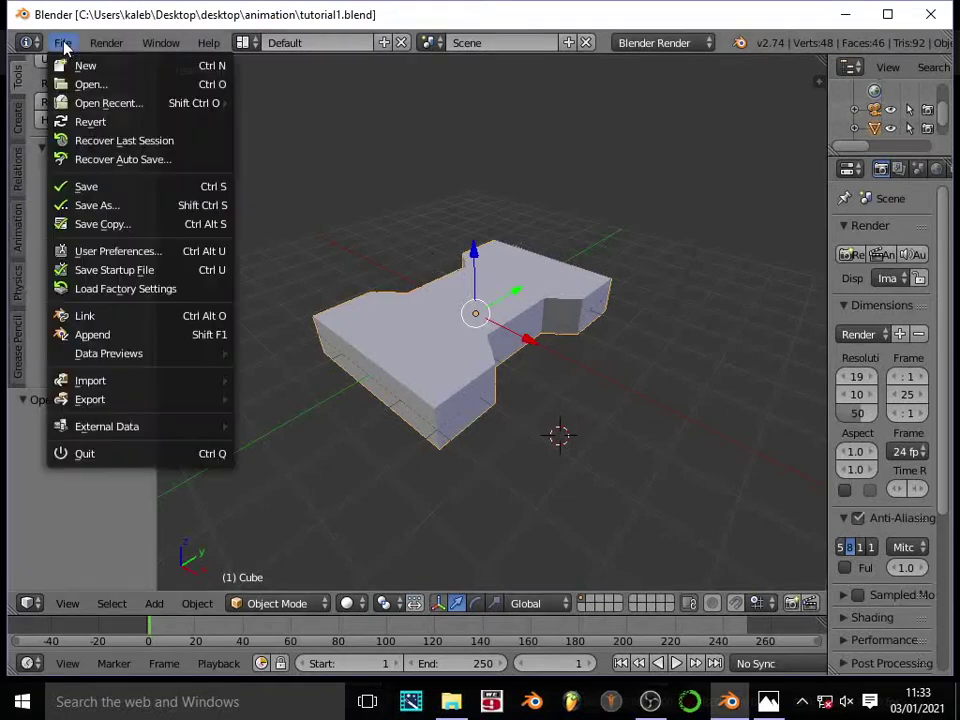
left_click(165, 205)
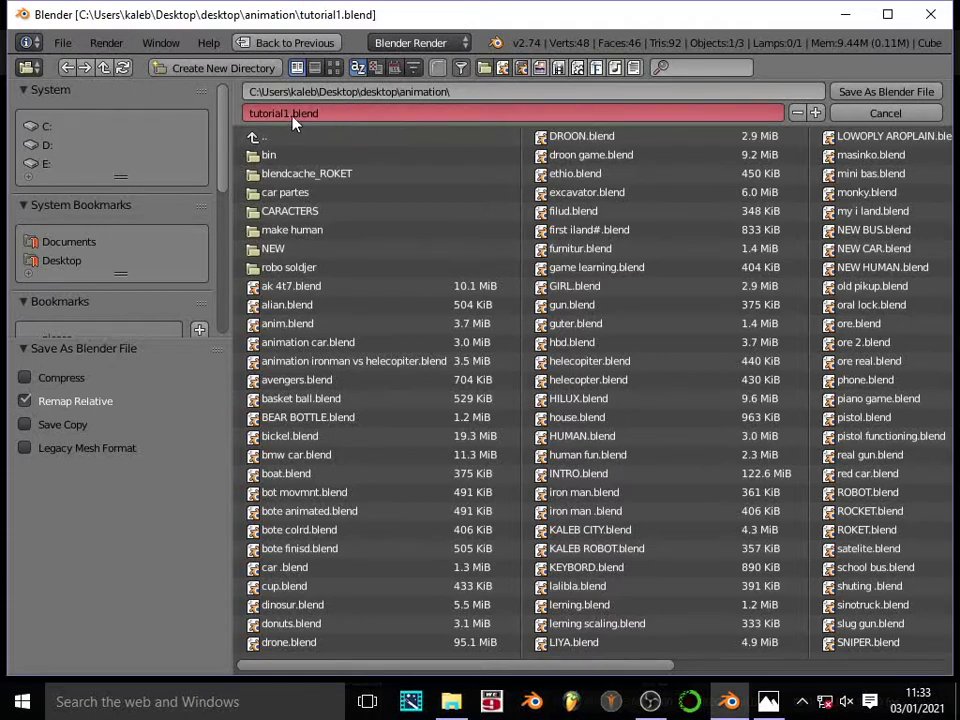
left_click(325, 113)
key("BackSpace")
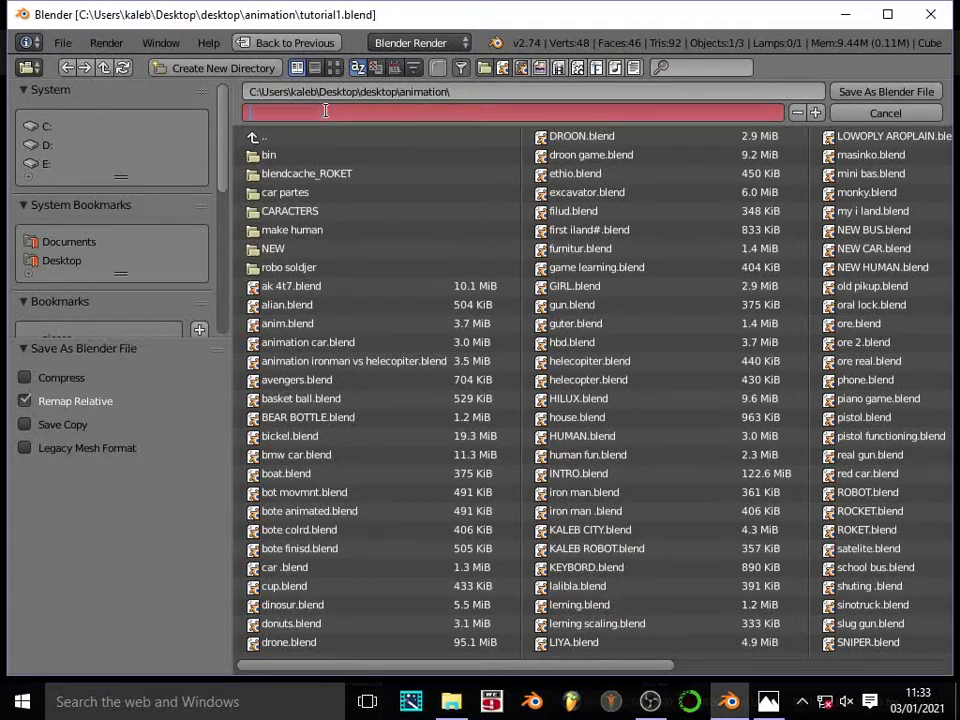
type("tutorial1")
left_click(893, 93)
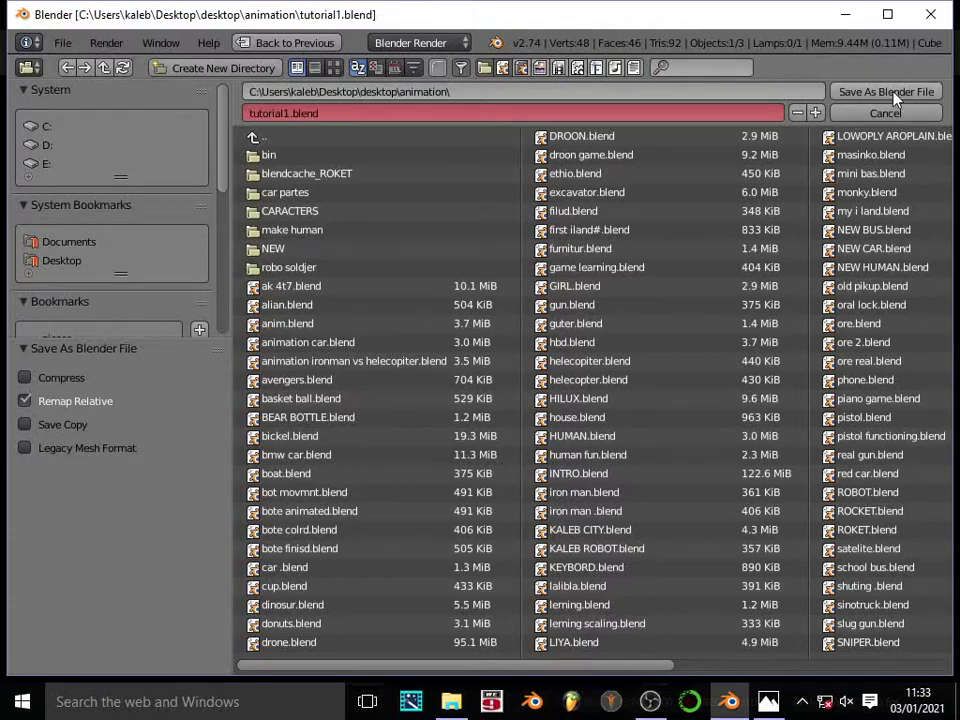
left_click(893, 94)
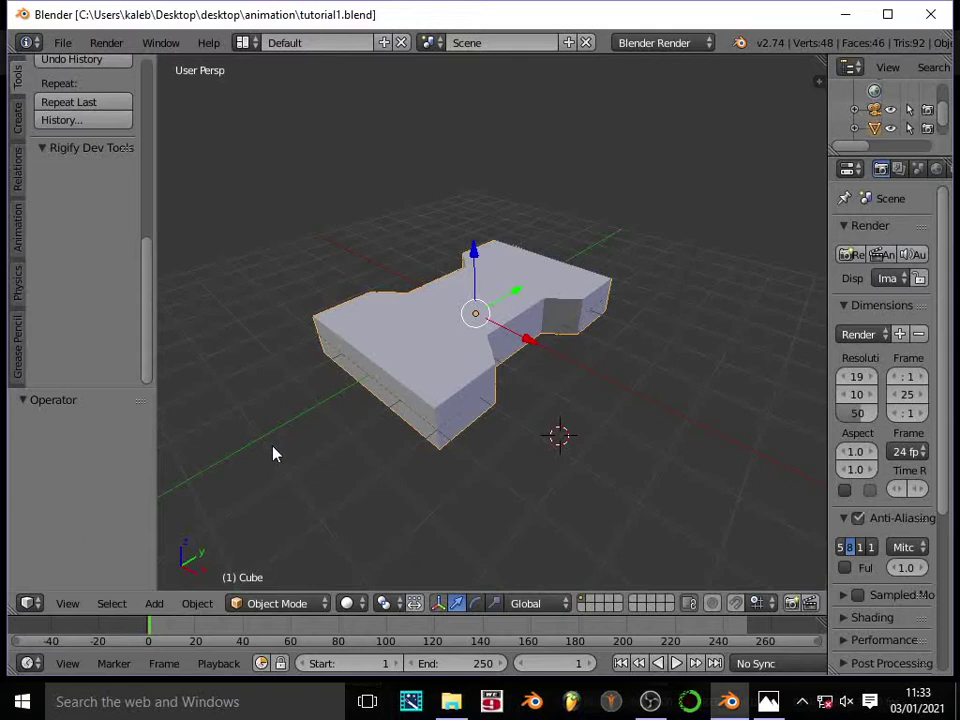
Show the drone body in top orthographic wireframe display and enter Edit Mode.
scroll(463, 315, "up", 2)
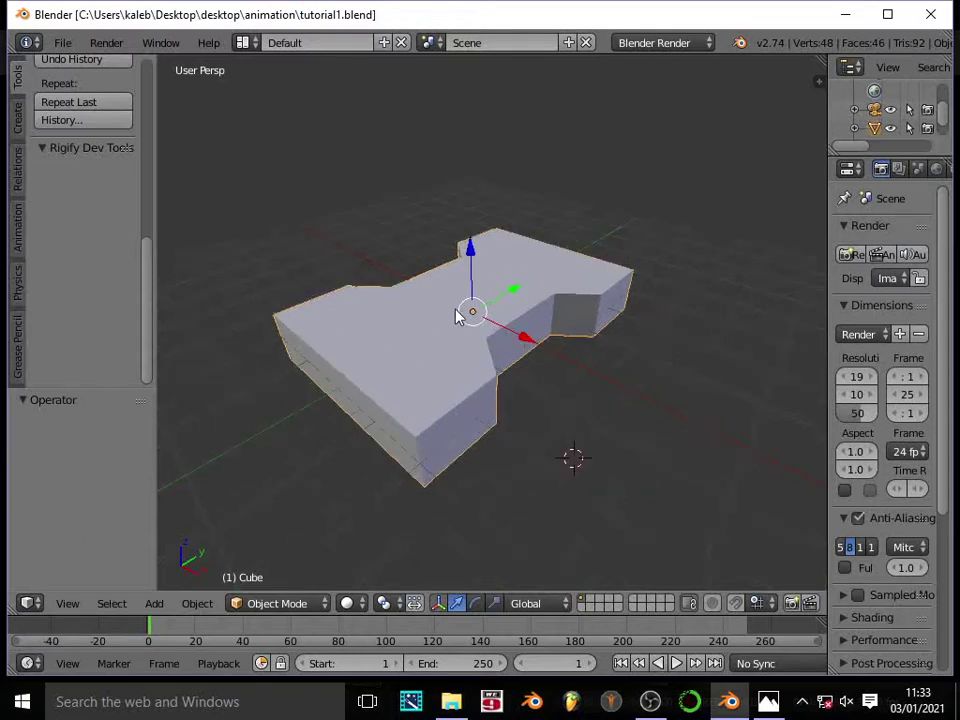
scroll(458, 316, "down", 2)
key("KP_7")
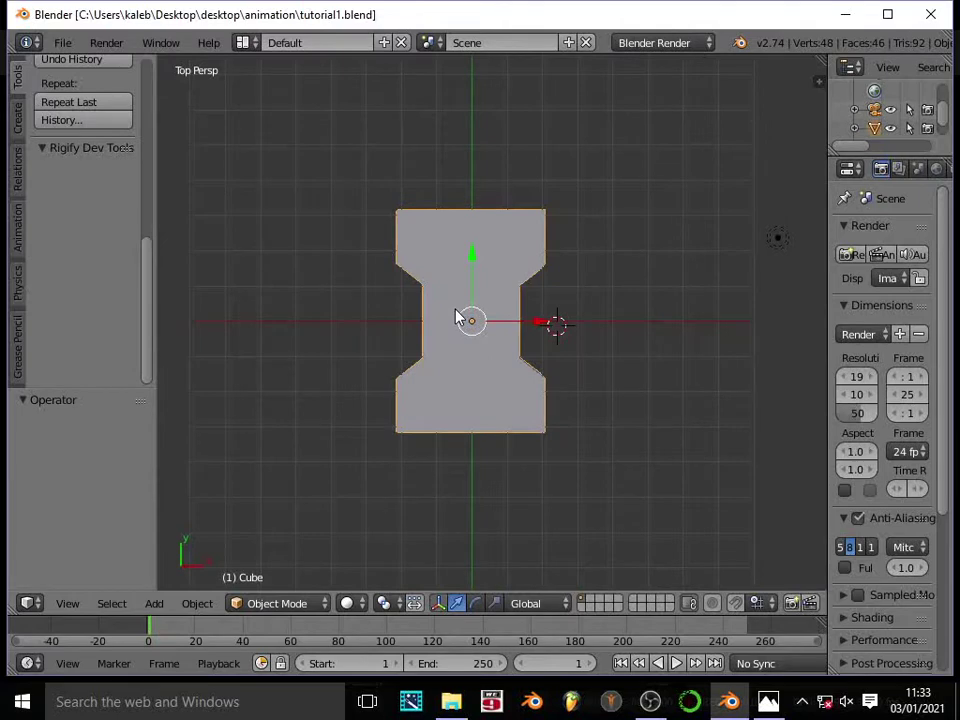
key("KP_5")
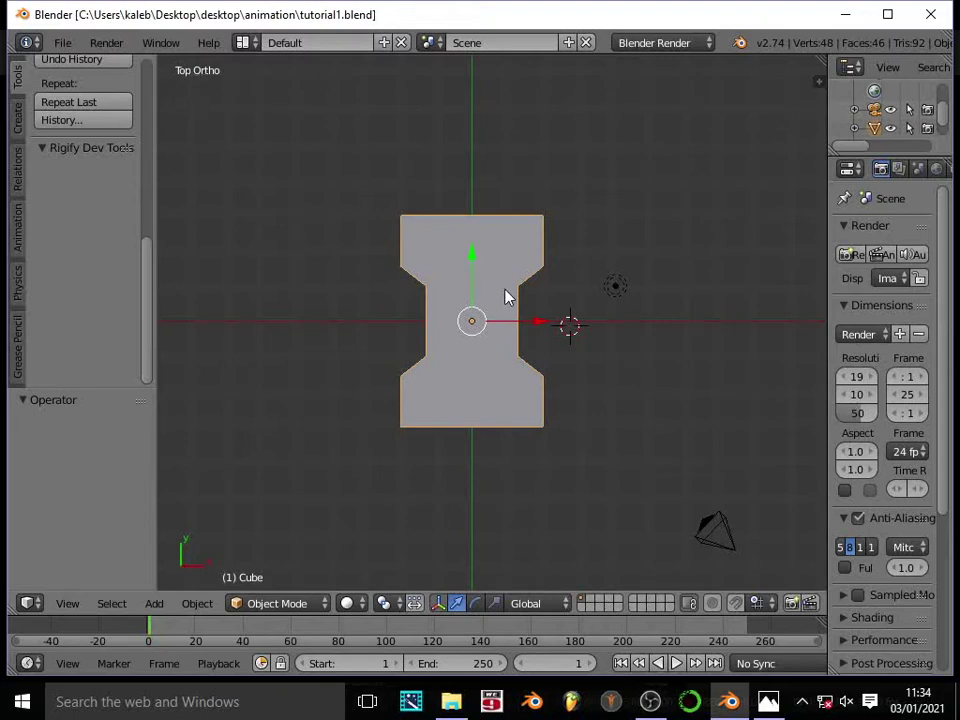
key("z")
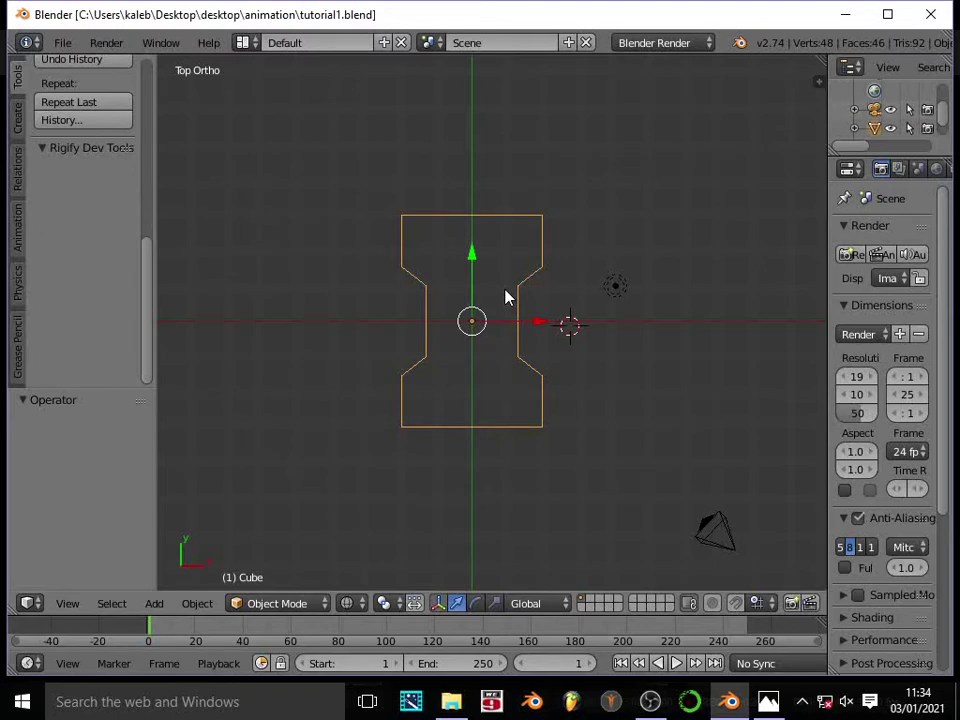
key("Tab")
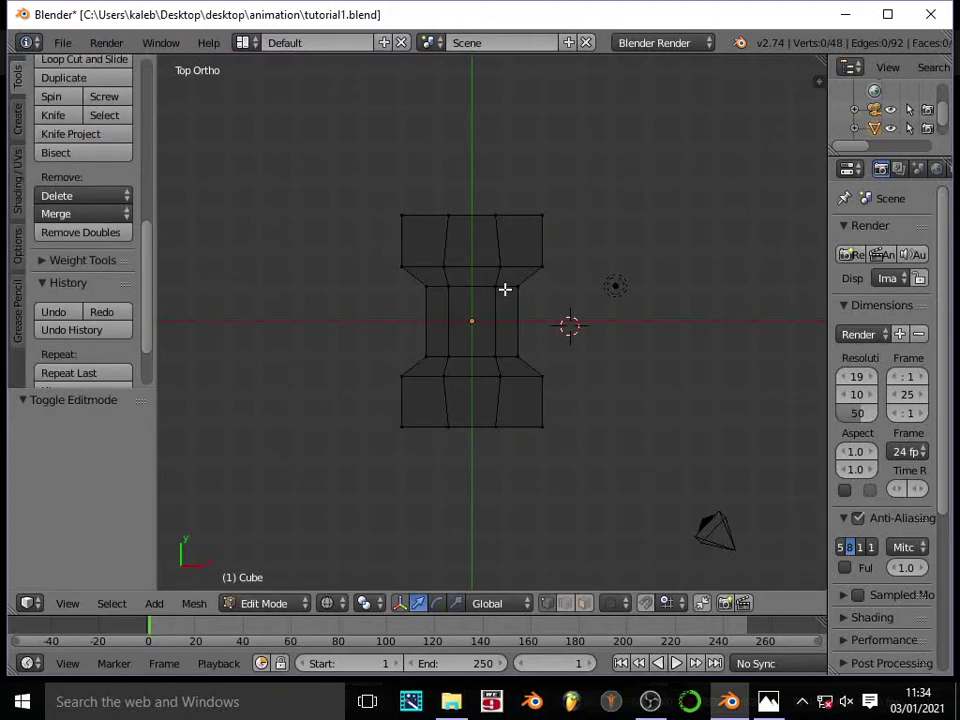
Add one centred lengthwise loop cut along the body's Y axis and deselect all geometry.
scroll(505, 289, "up", 3)
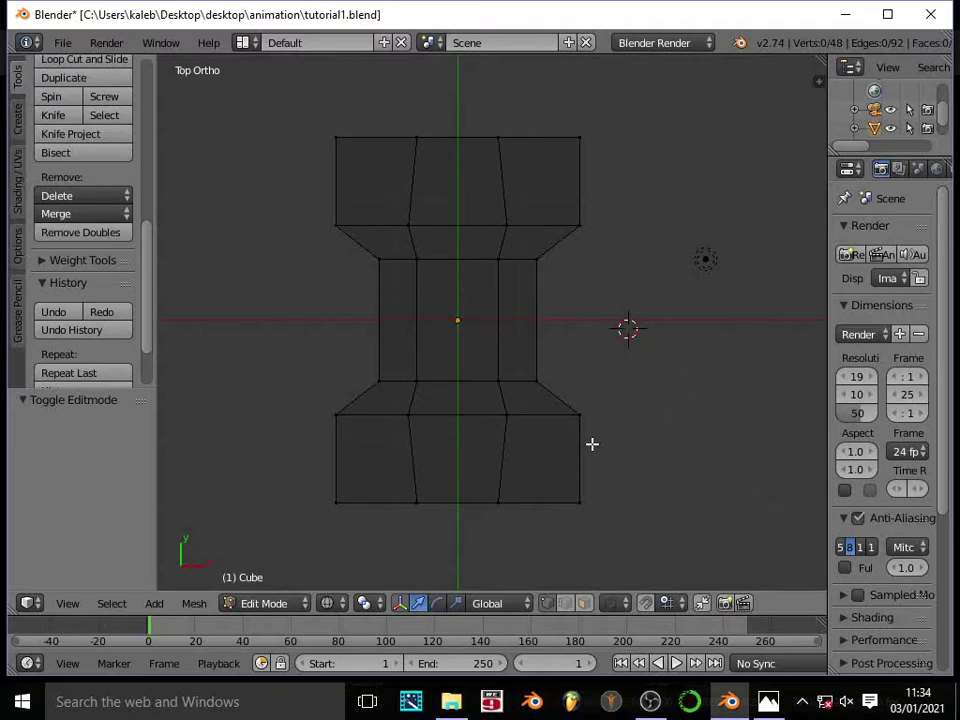
key("ctrl+r")
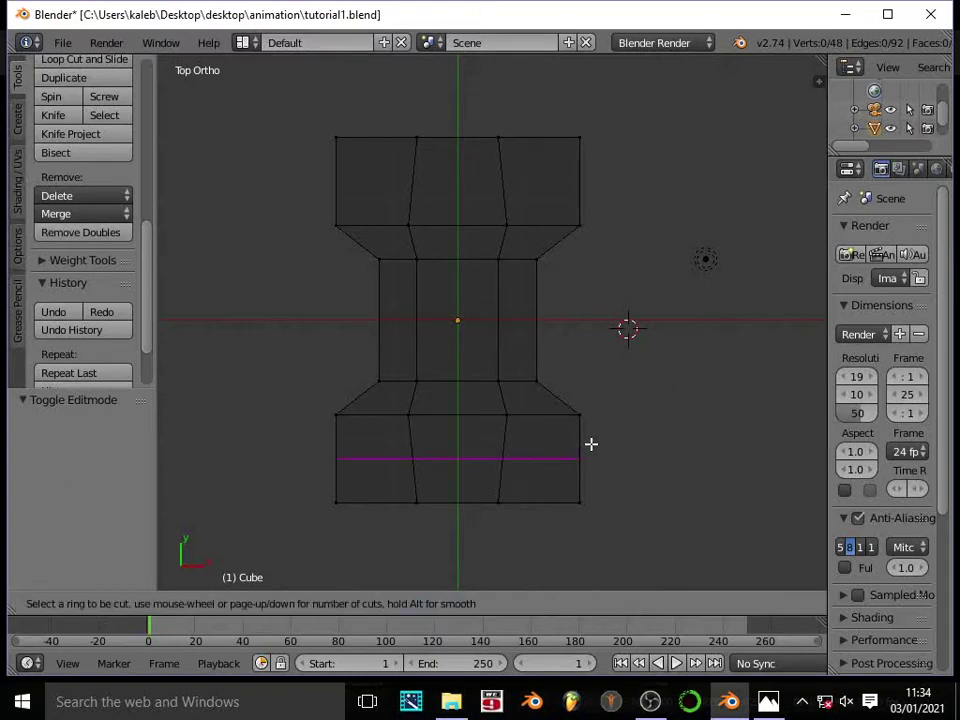
left_click(461, 127)
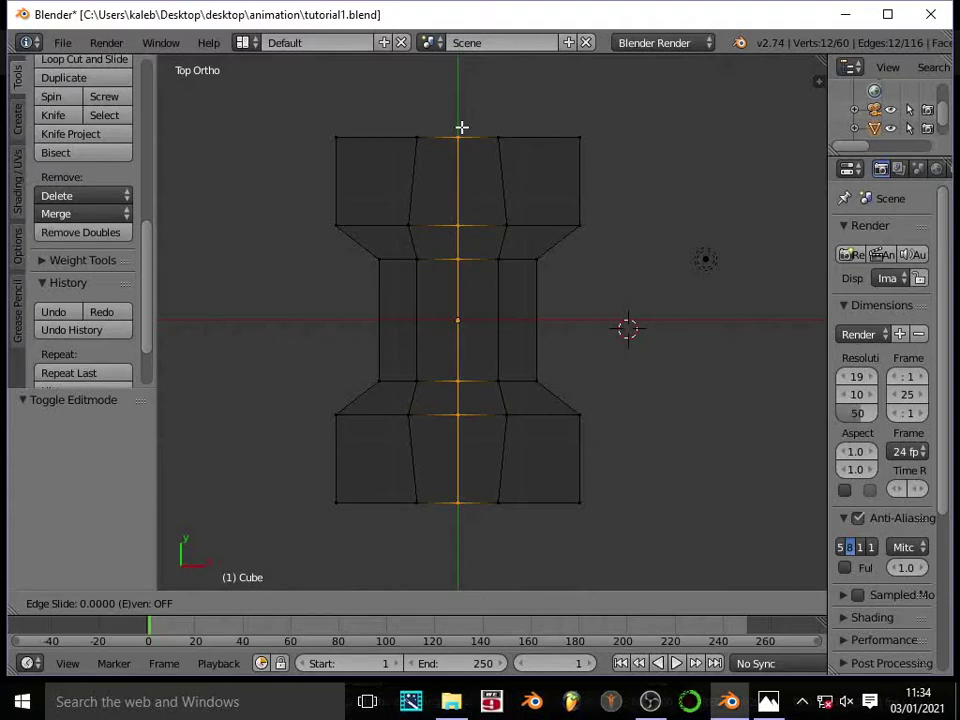
left_click(461, 127)
key("a")
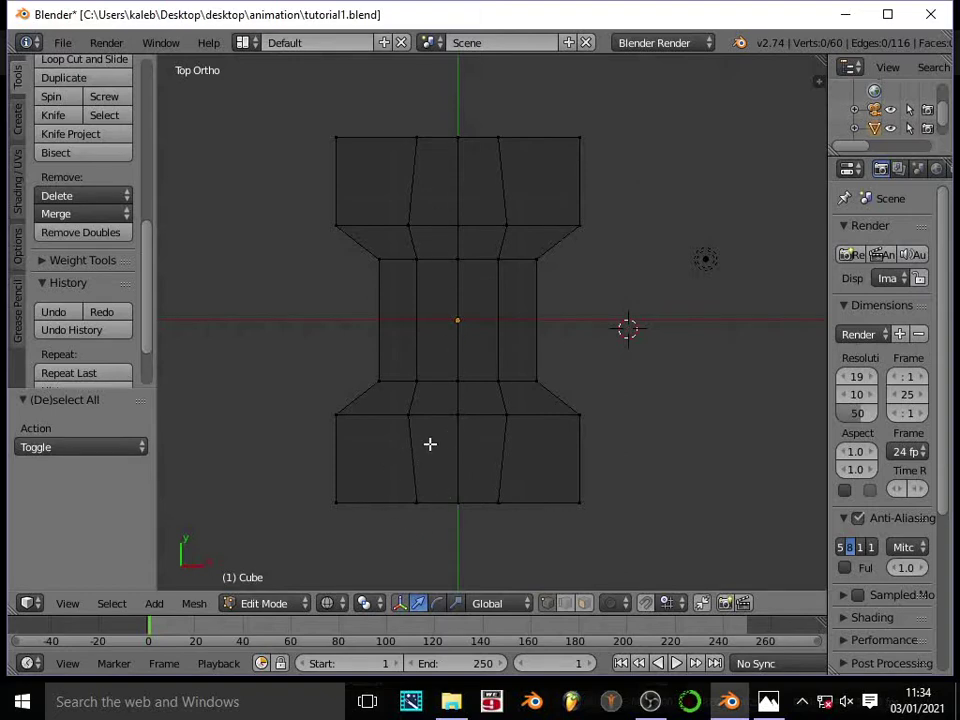
Try deleting the vertices of the body half on the negative X side of the centre loop.
key("b")
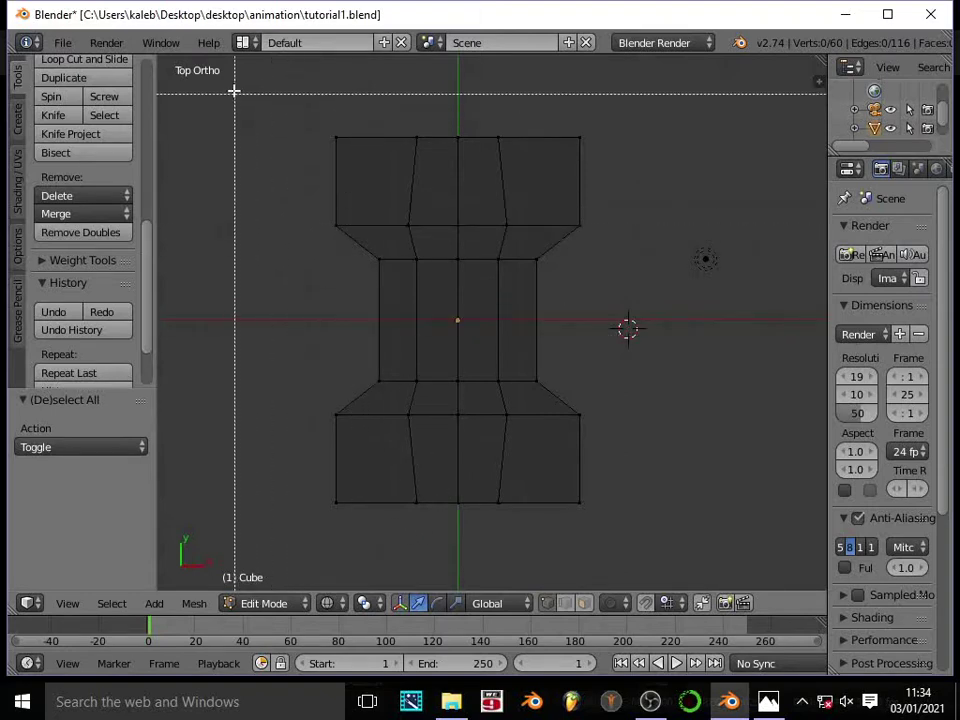
left_click_drag(233, 91, 437, 540)
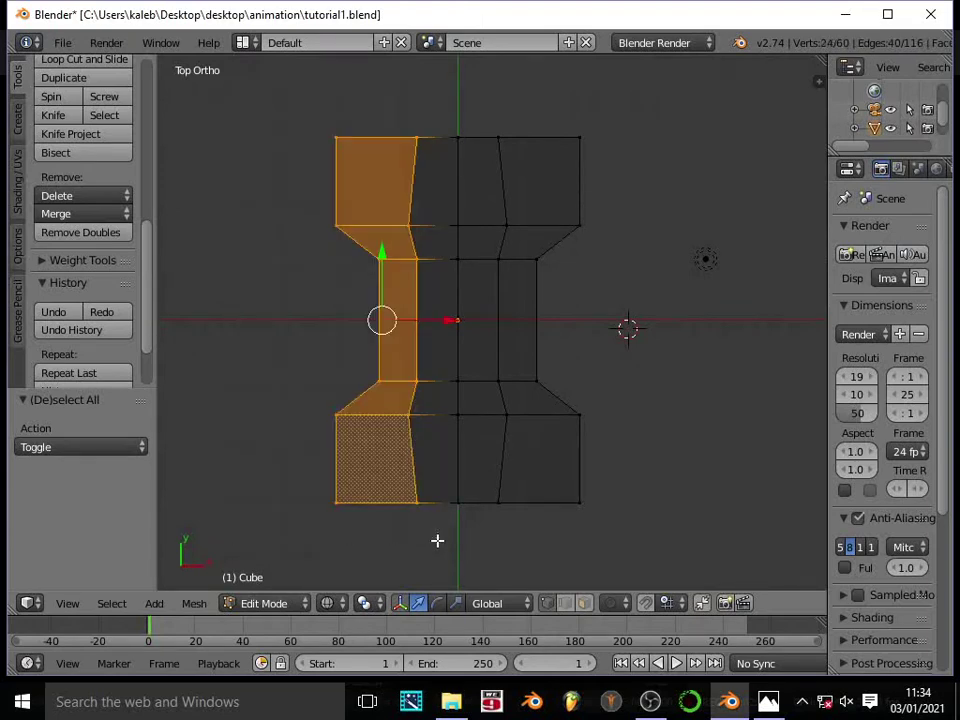
middle_click_drag(439, 542, 439, 507)
middle_click_drag(431, 298, 473, 238)
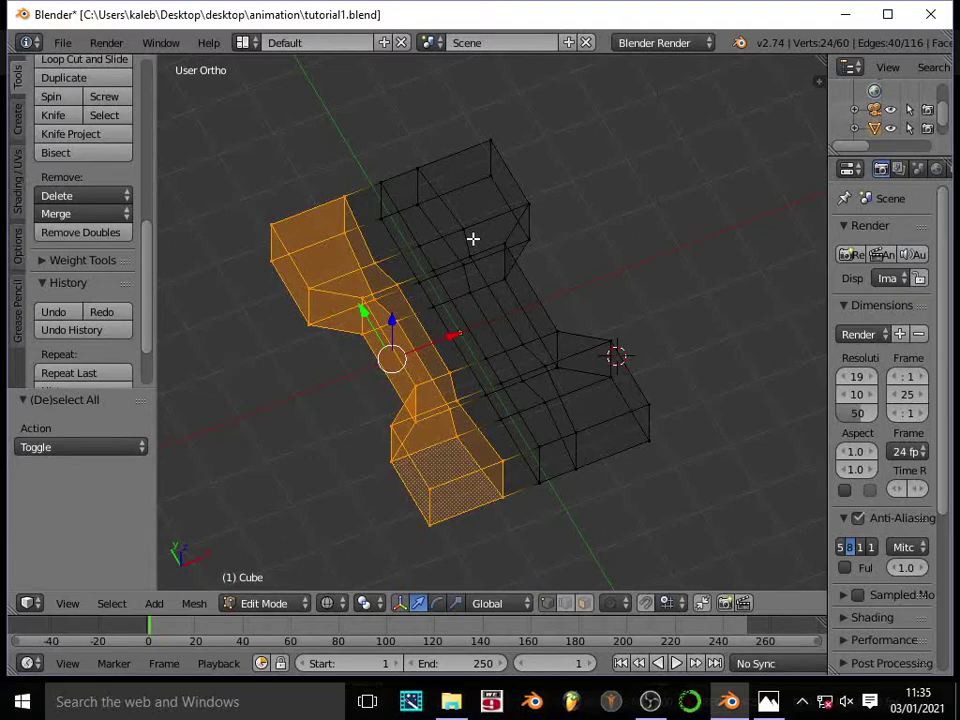
key("x")
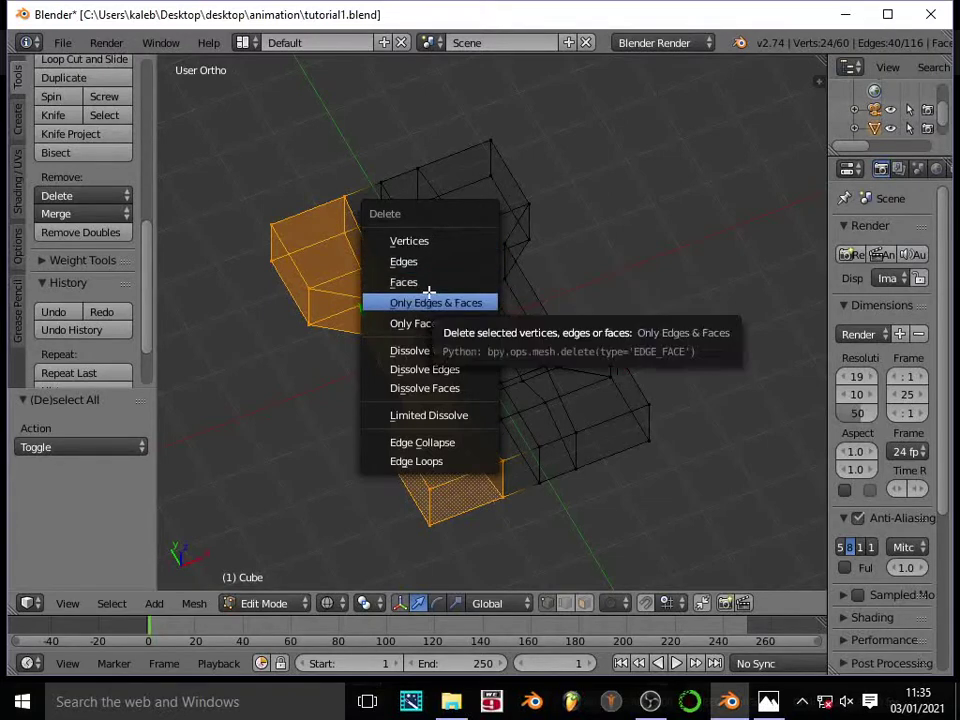
left_click(443, 240)
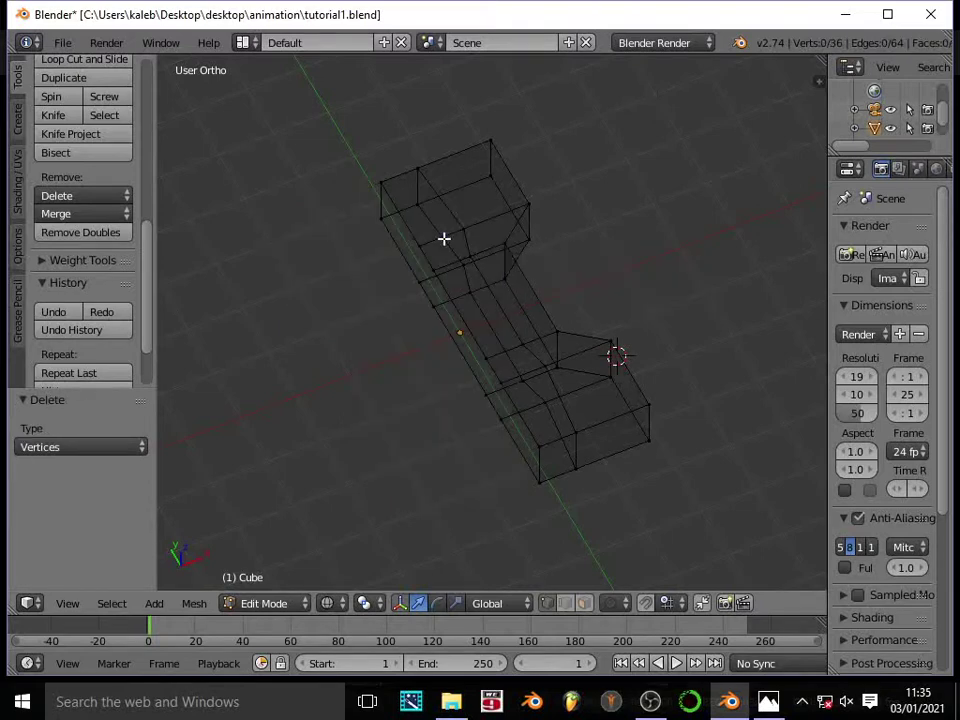
middle_click_drag(486, 246, 469, 328)
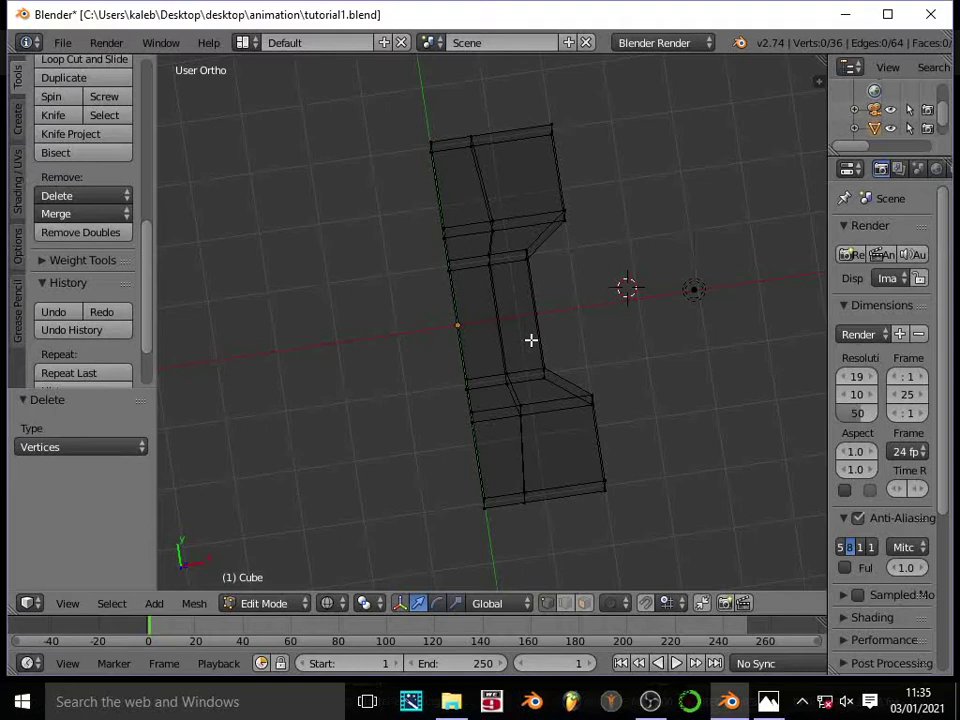
Undo the vertex deletion and clear the selection.
key("ctrl+z")
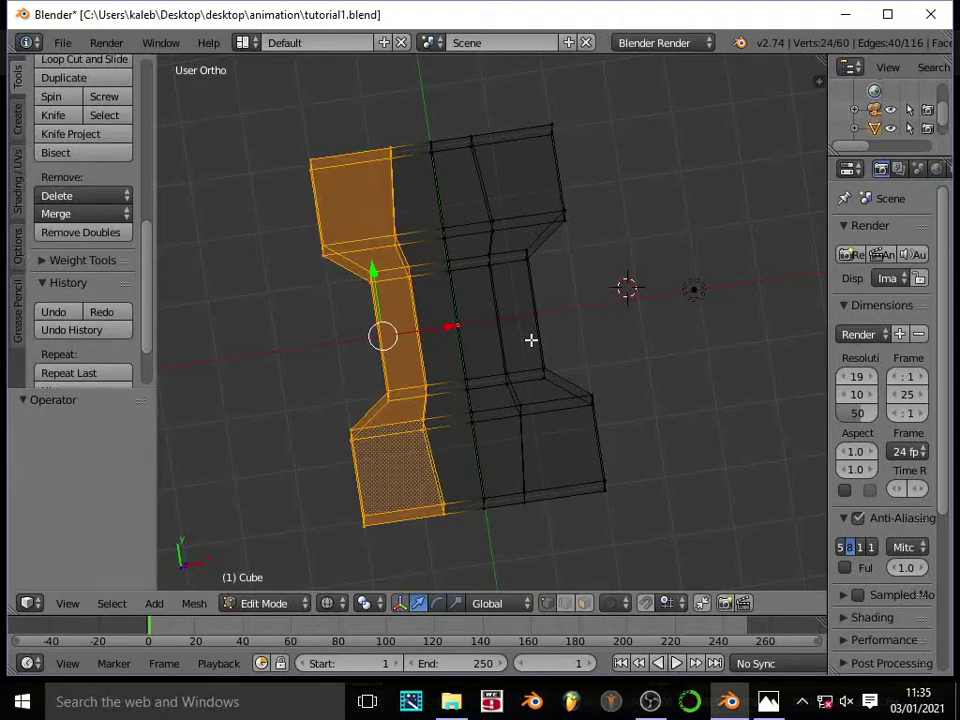
key("a")
scroll(456, 276, "up", 3)
scroll(457, 278, "down", 4)
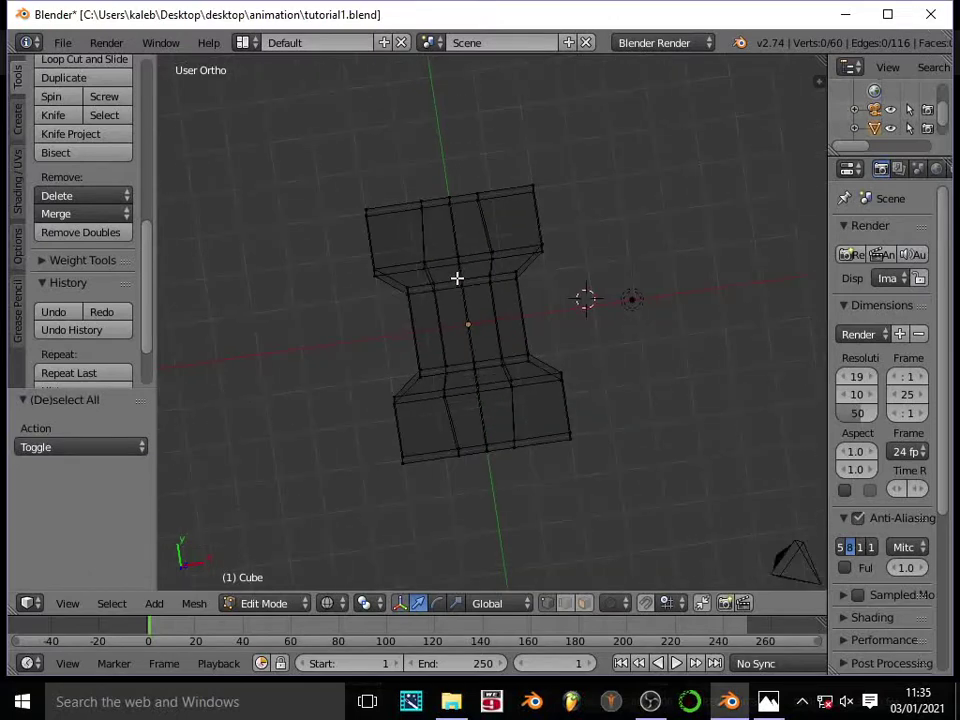
Box-select all vertices on the negative X side of the centre line in top view and delete them.
key("KP_7")
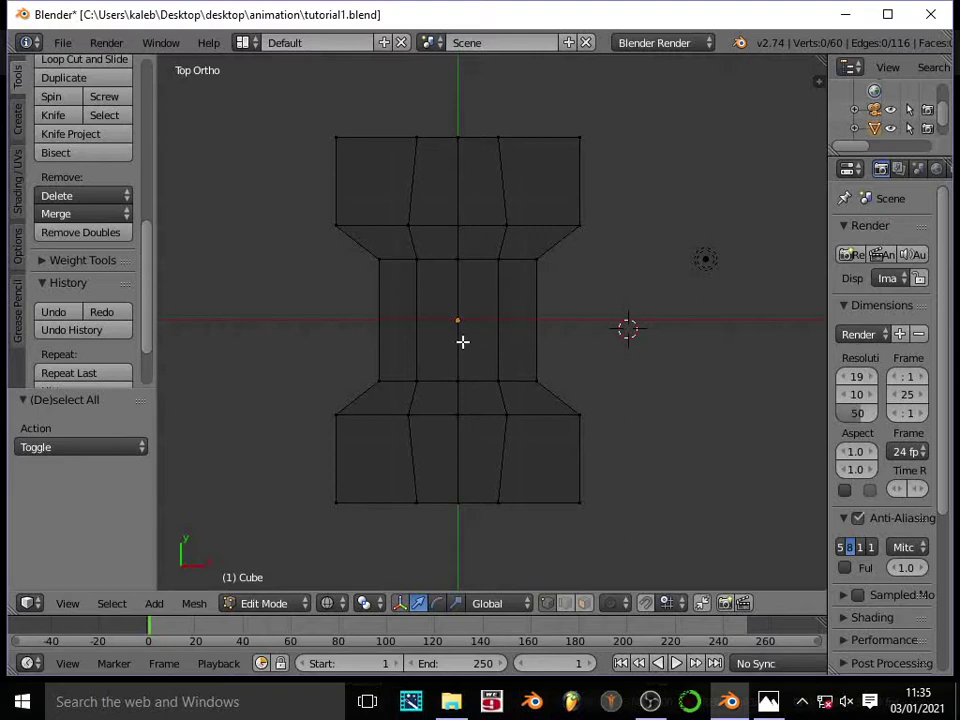
key("b")
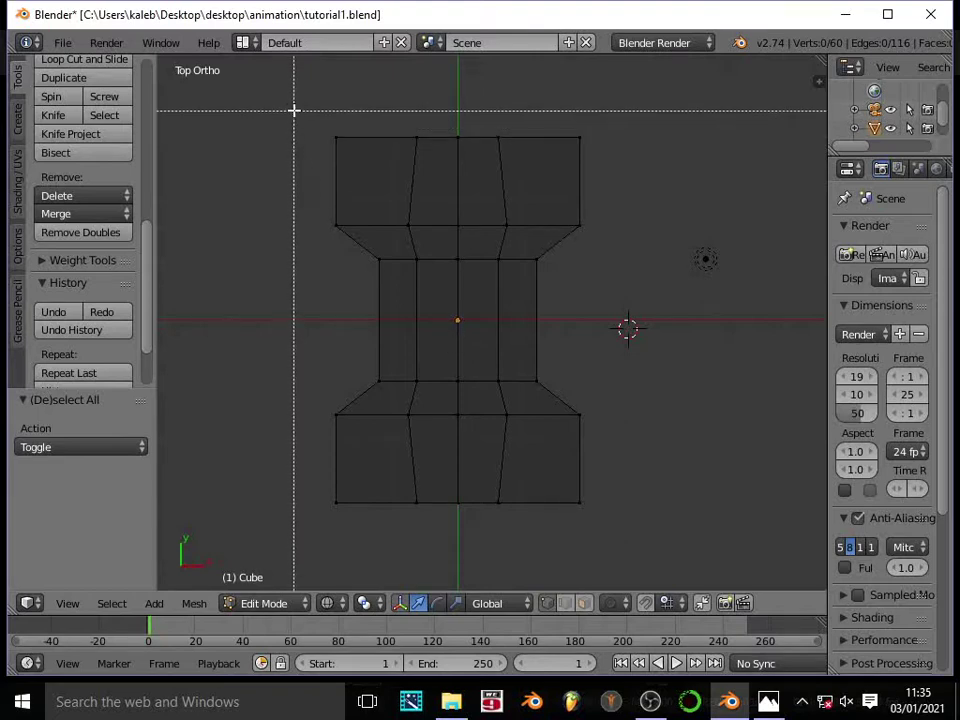
left_click_drag(294, 109, 431, 525)
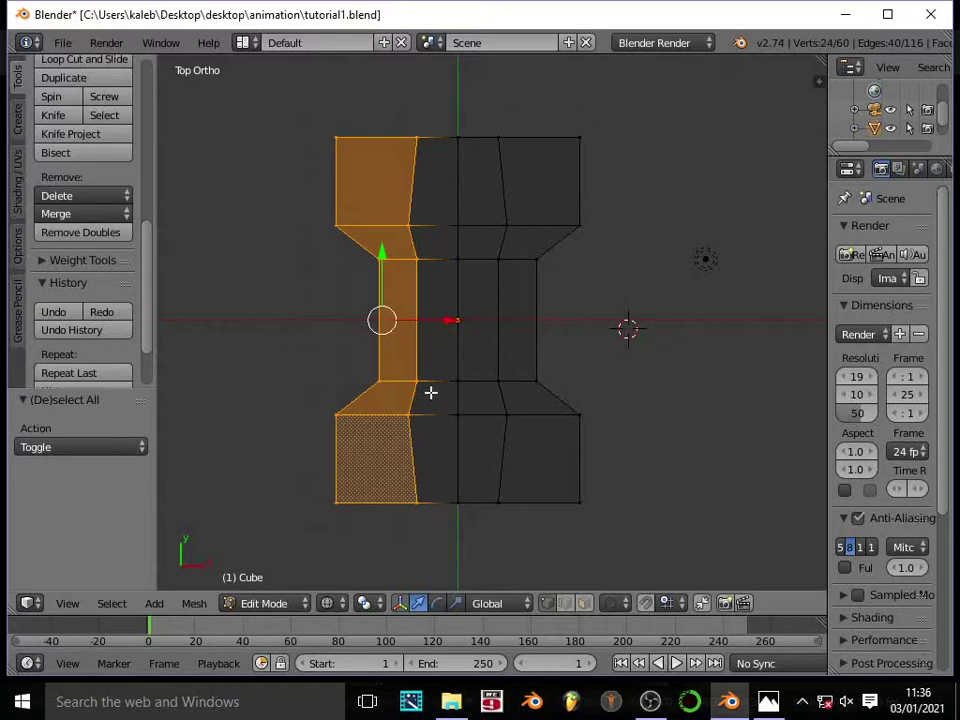
key("x")
left_click(431, 393)
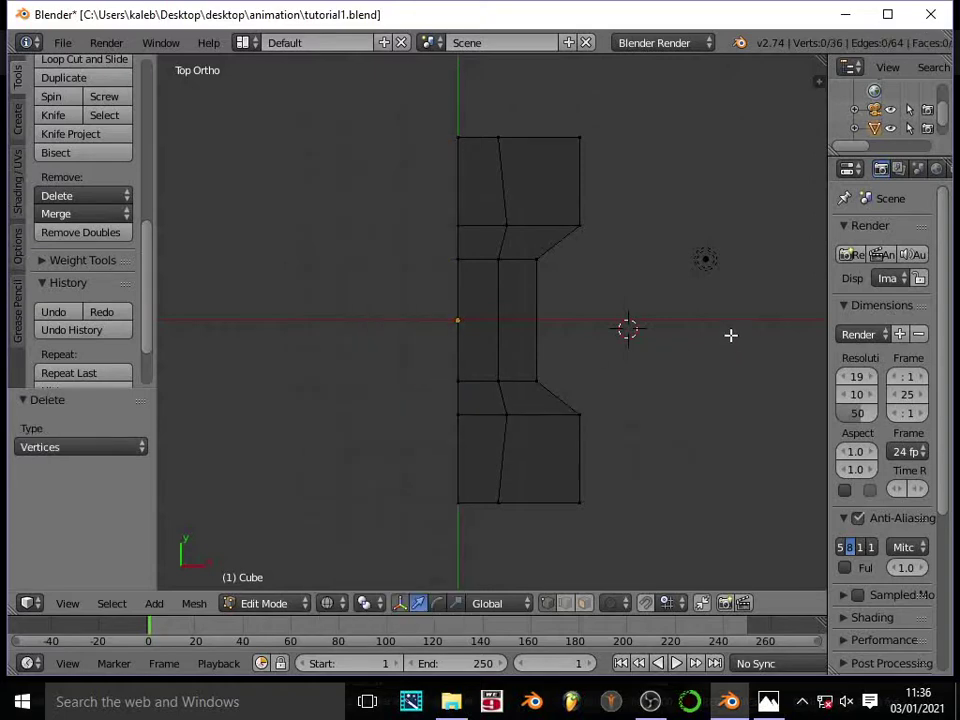
middle_click_drag(643, 358, 611, 396)
scroll(838, 268, "down", 2)
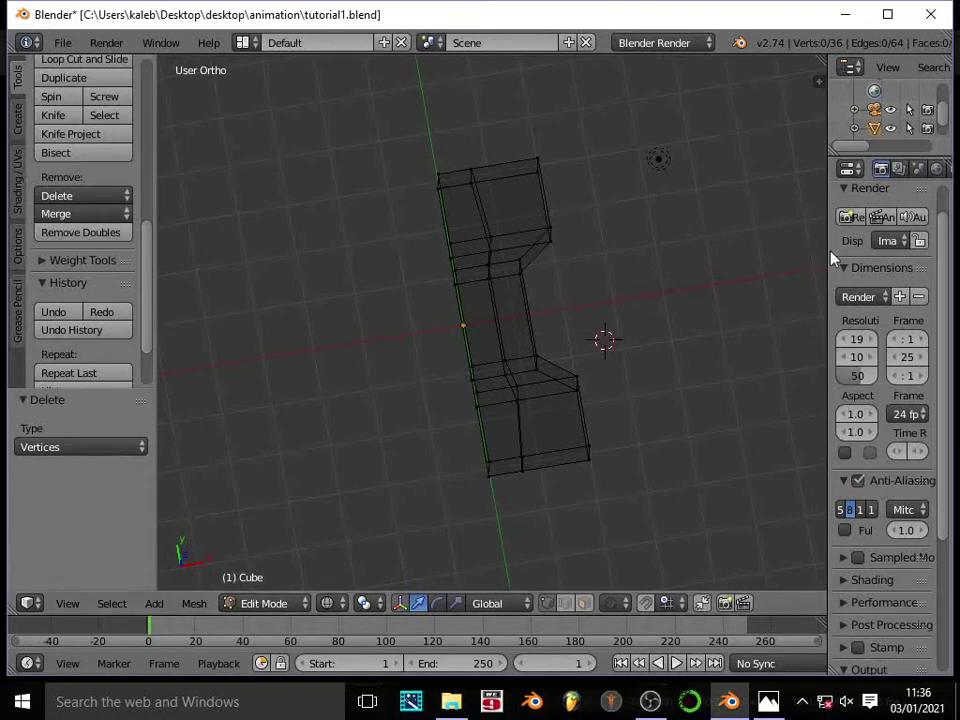
Widen the properties editor and add a Mirror modifier to the remaining half of the body.
left_click_drag(826, 246, 733, 245)
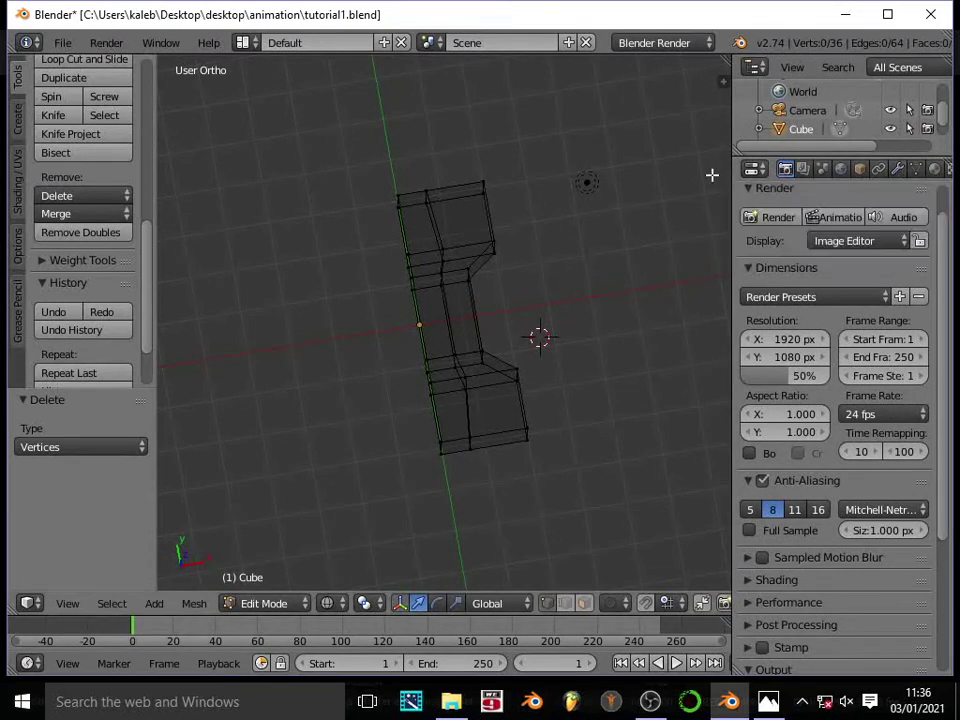
left_click_drag(731, 201, 719, 201)
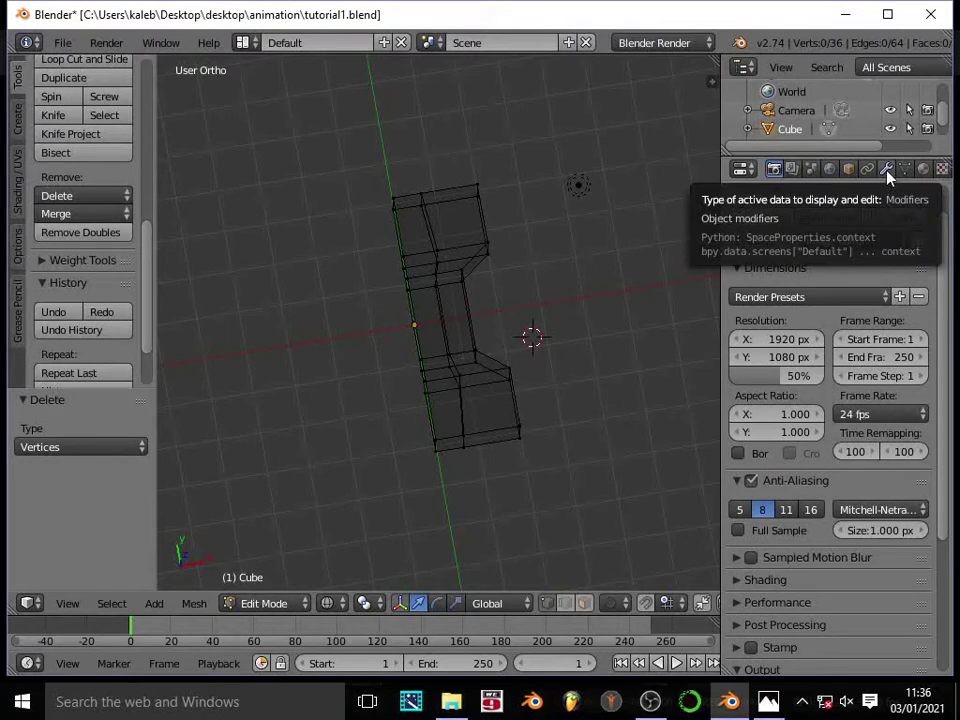
left_click(886, 170)
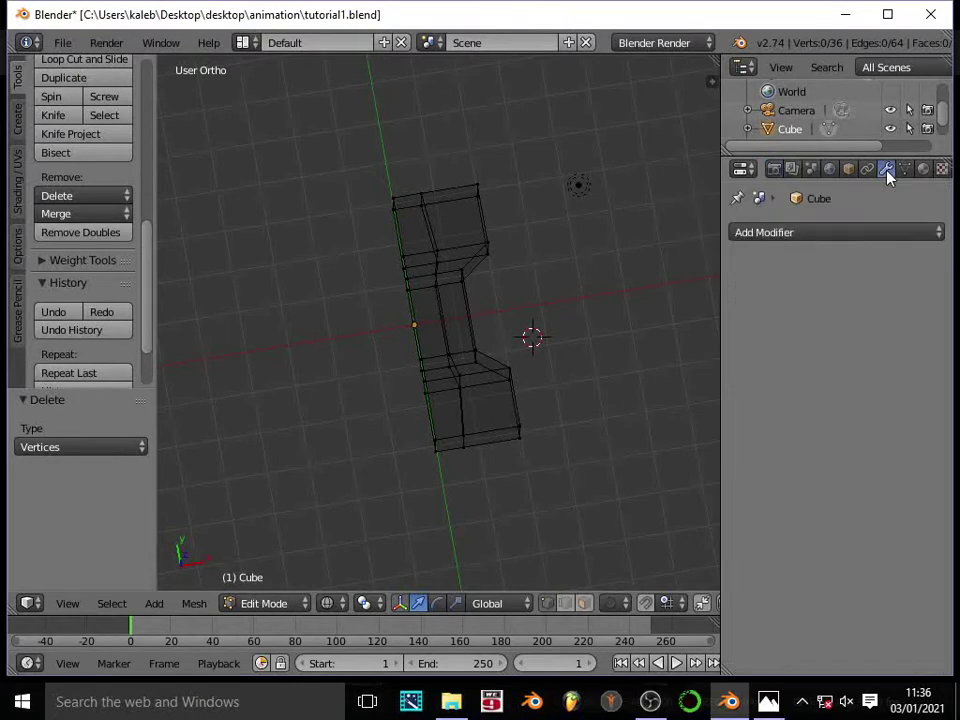
left_click(786, 236)
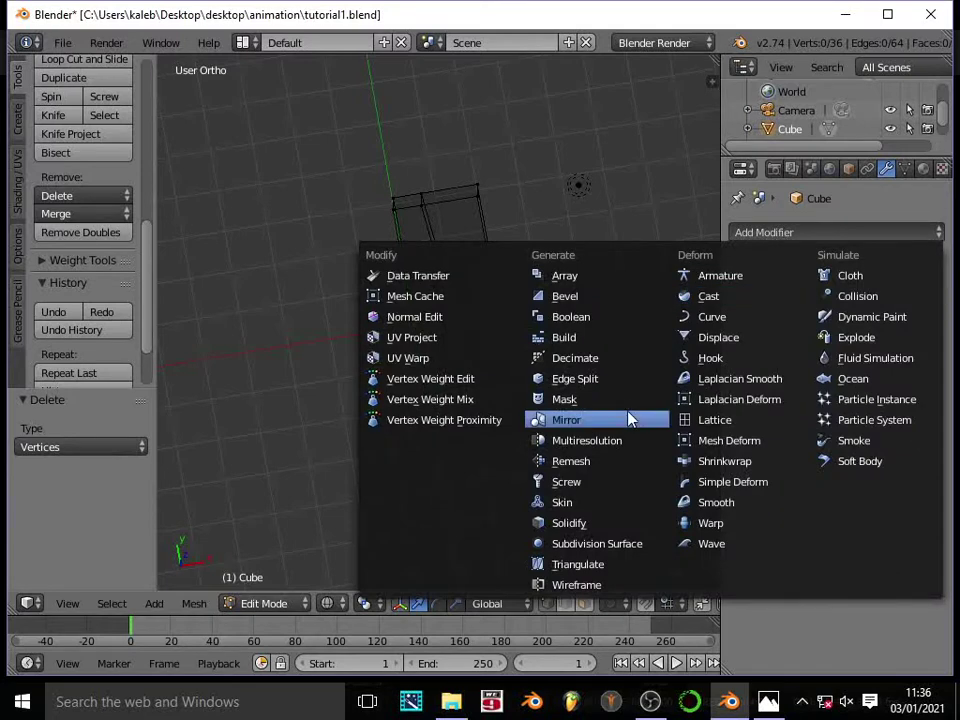
left_click(575, 423)
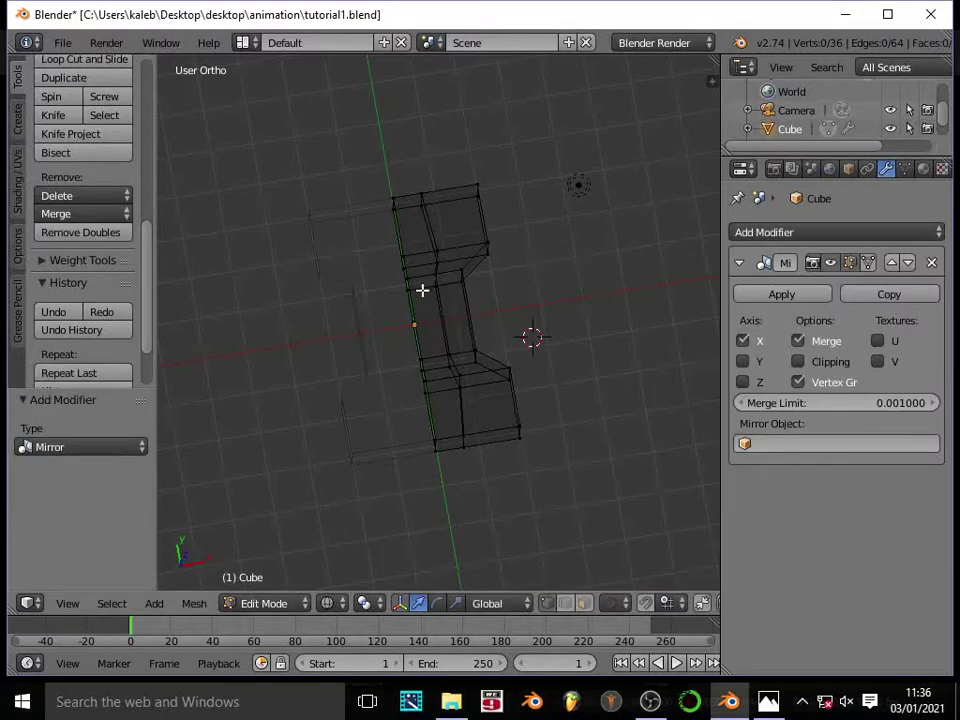
scroll(446, 345, "up", 2)
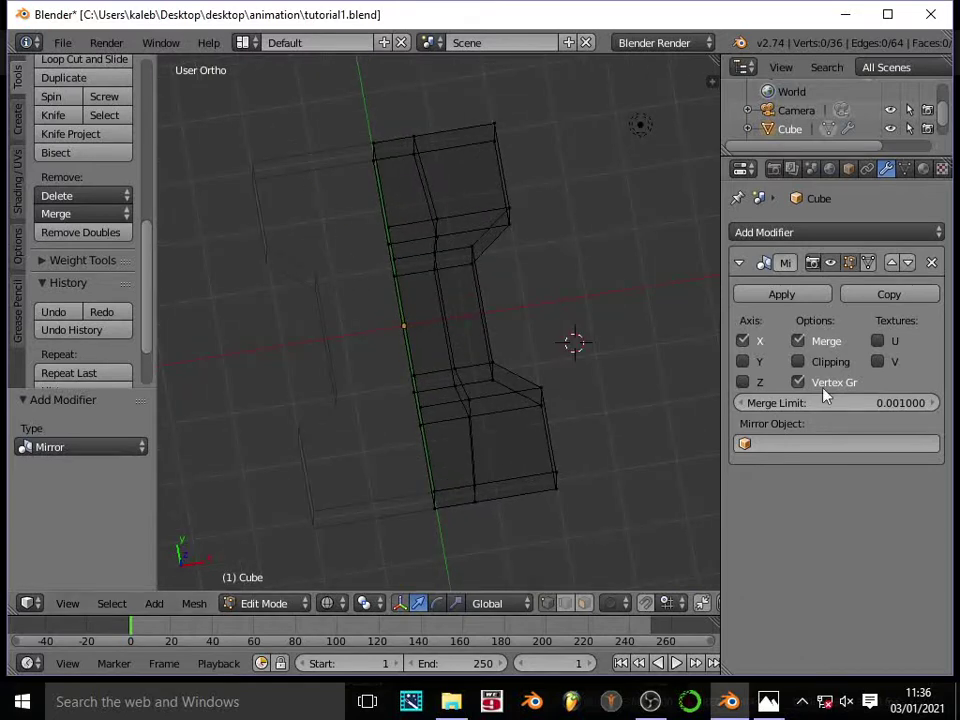
Enable the Mirror modifier's option that adjusts the edit cage to the modifier result.
left_click(869, 263)
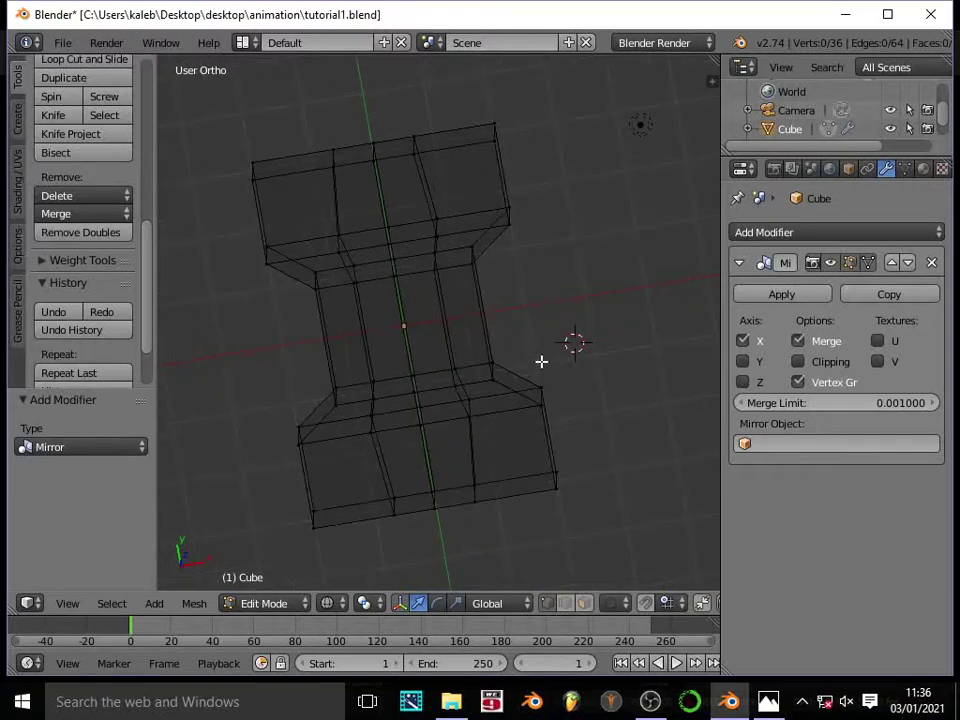
key("KP_7")
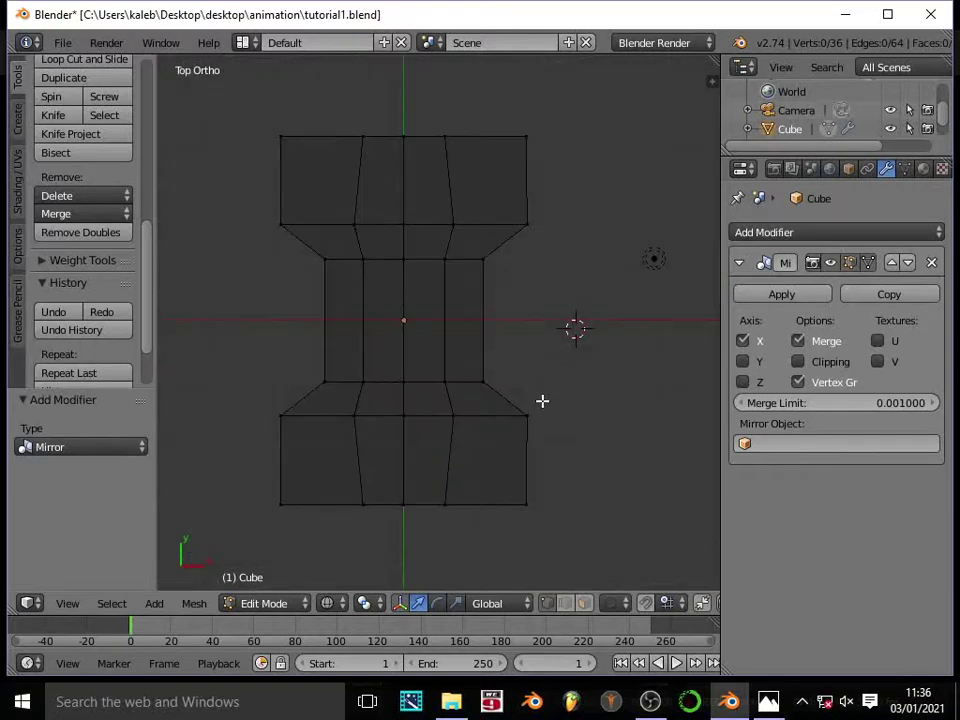
Try moving the -Y end block's inner outer-corner vertices 0.397 along X and 1.221 along Y, undo both moves and clear the selection.
key("b")
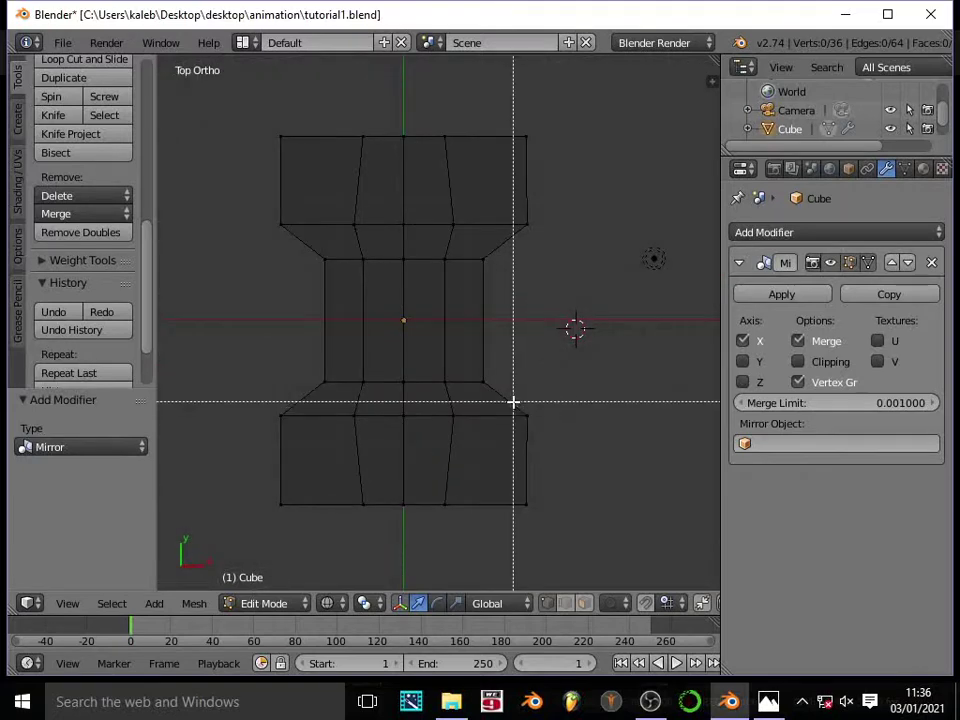
left_click_drag(513, 402, 557, 439)
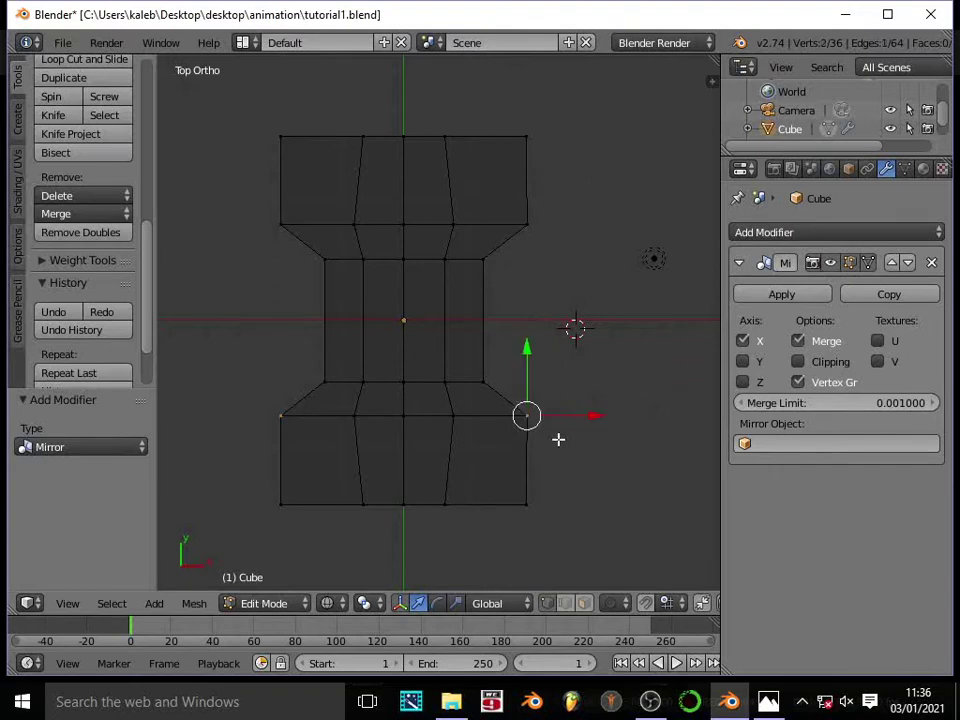
key("z")
middle_click_drag(570, 441, 557, 457)
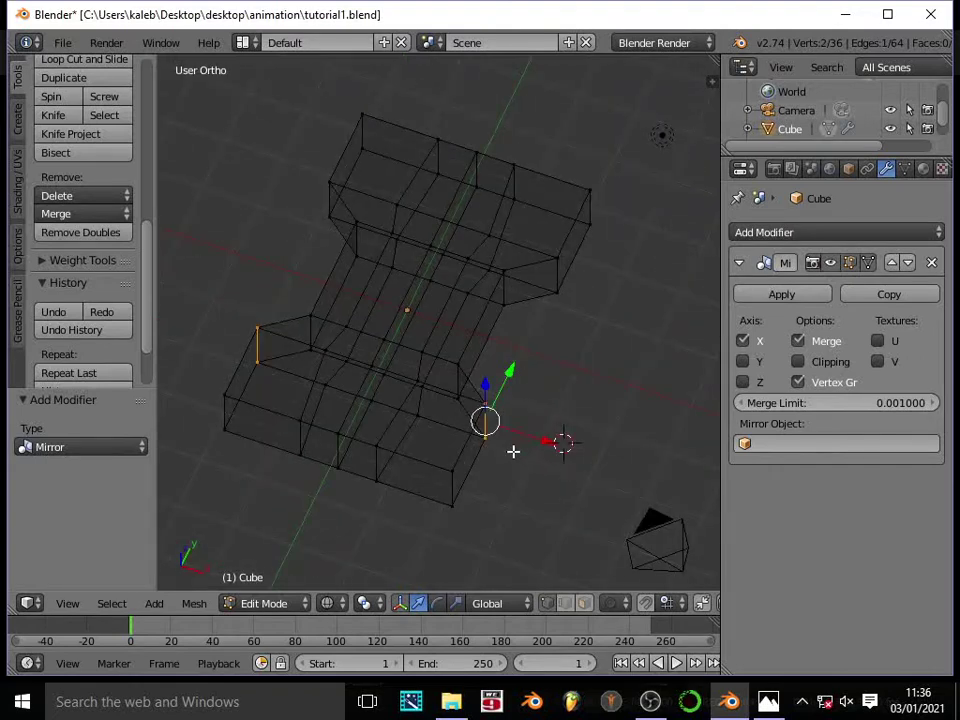
key("z")
key("KP_7")
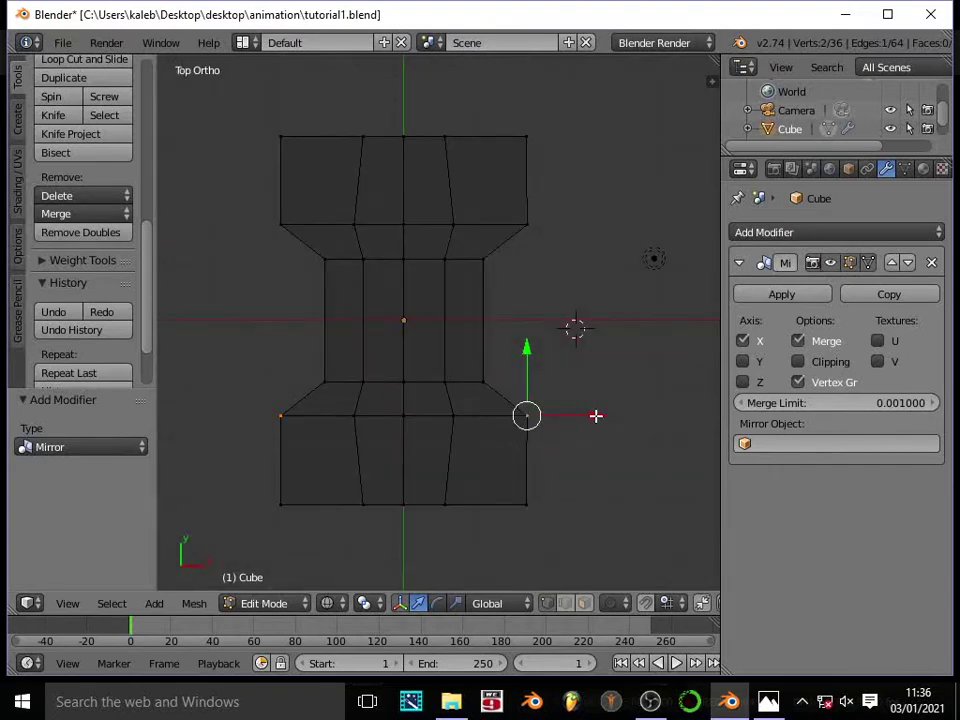
left_click_drag(597, 416, 620, 429)
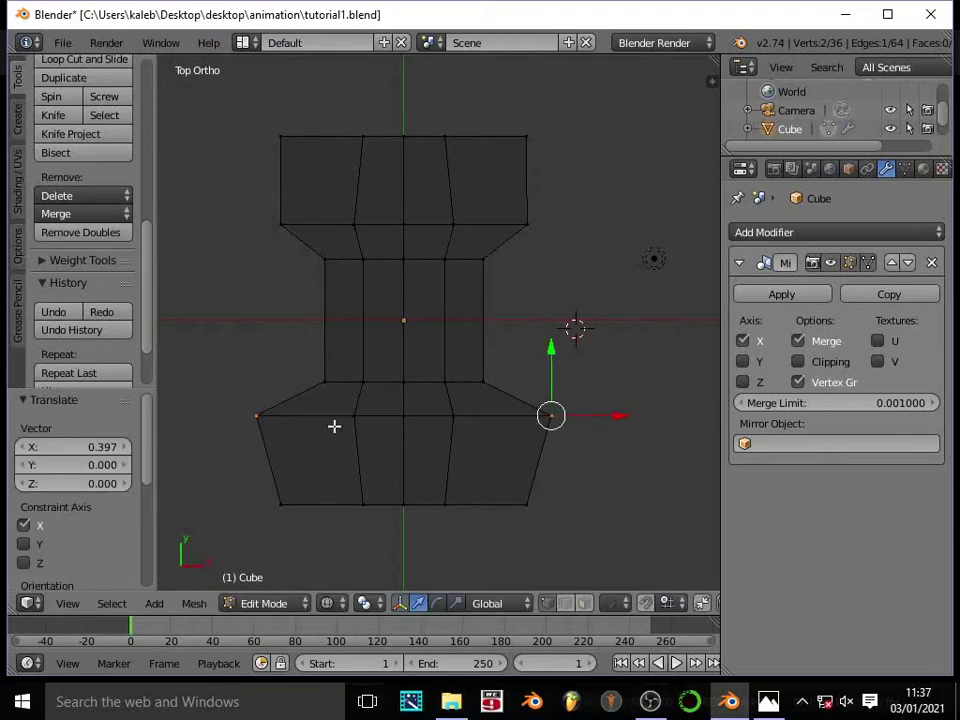
left_click_drag(551, 350, 540, 296)
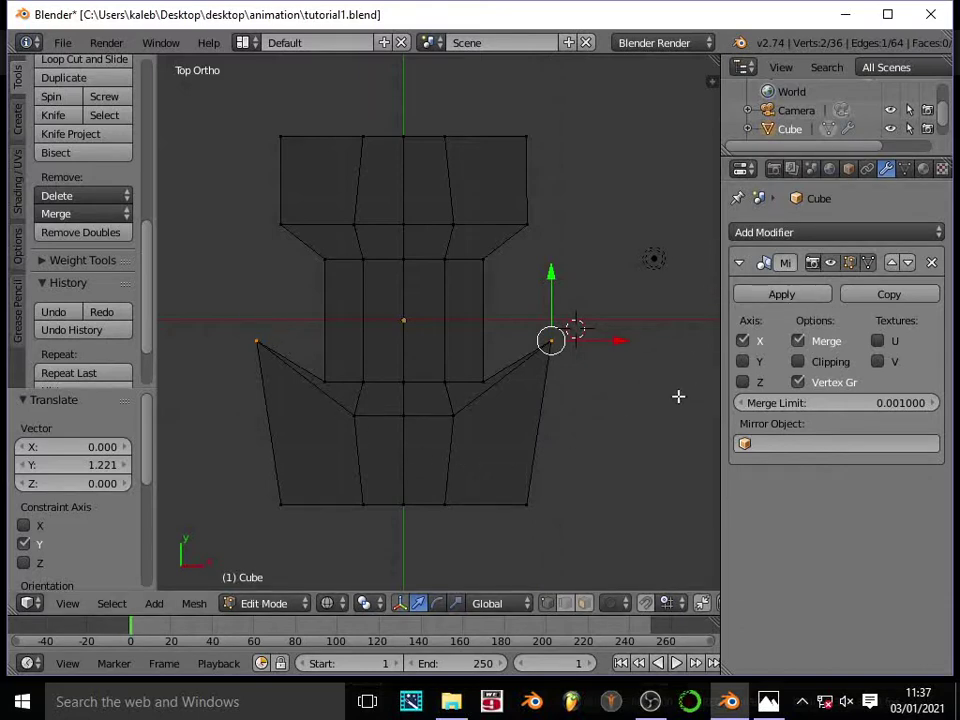
key("ctrl+z")
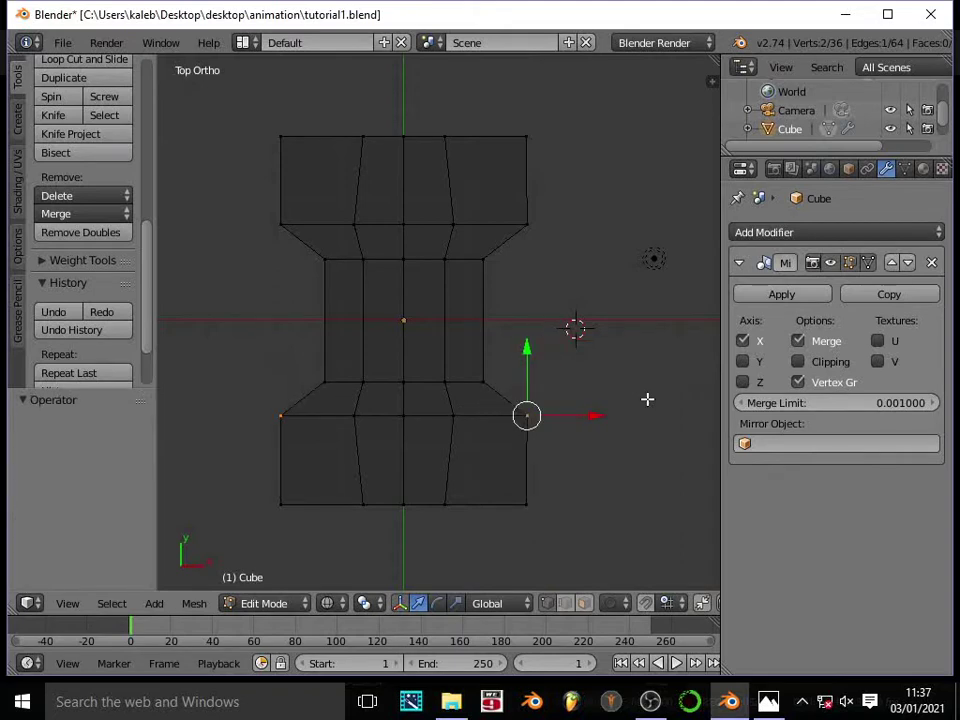
key("a")
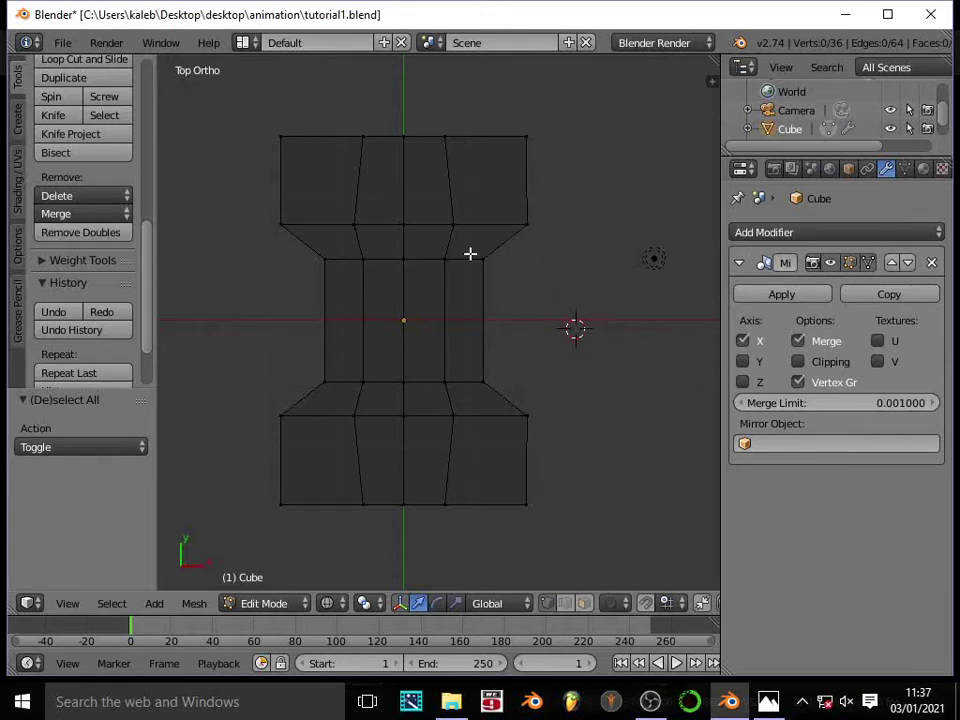
Try a centred loop cut across the body's +Y end block and undo the cut.
key("ctrl+r")
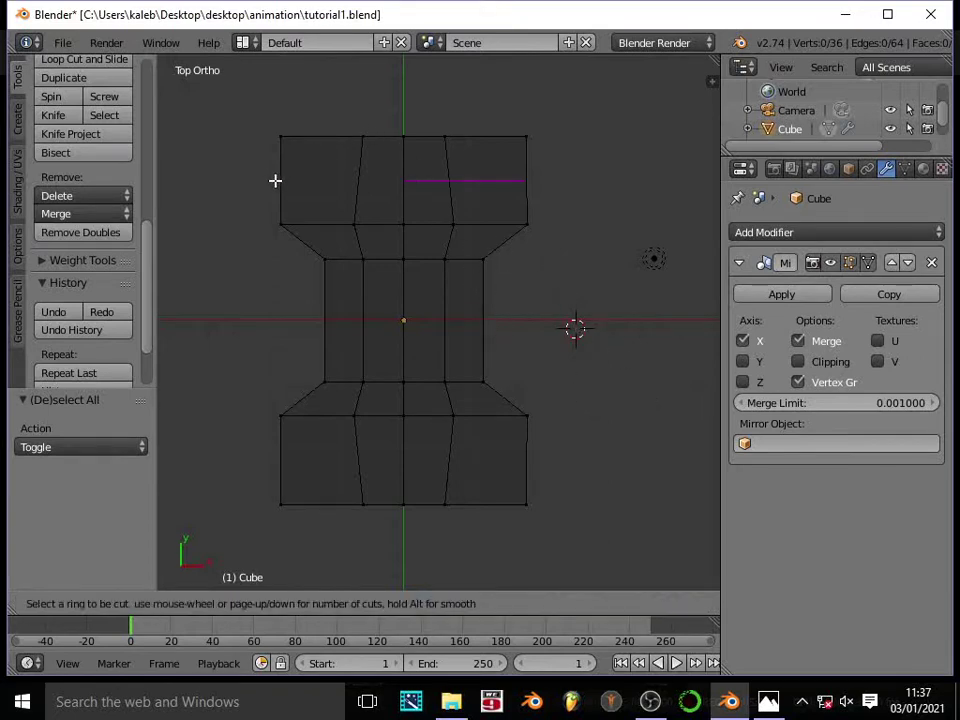
left_click(482, 178)
right_click(482, 178)
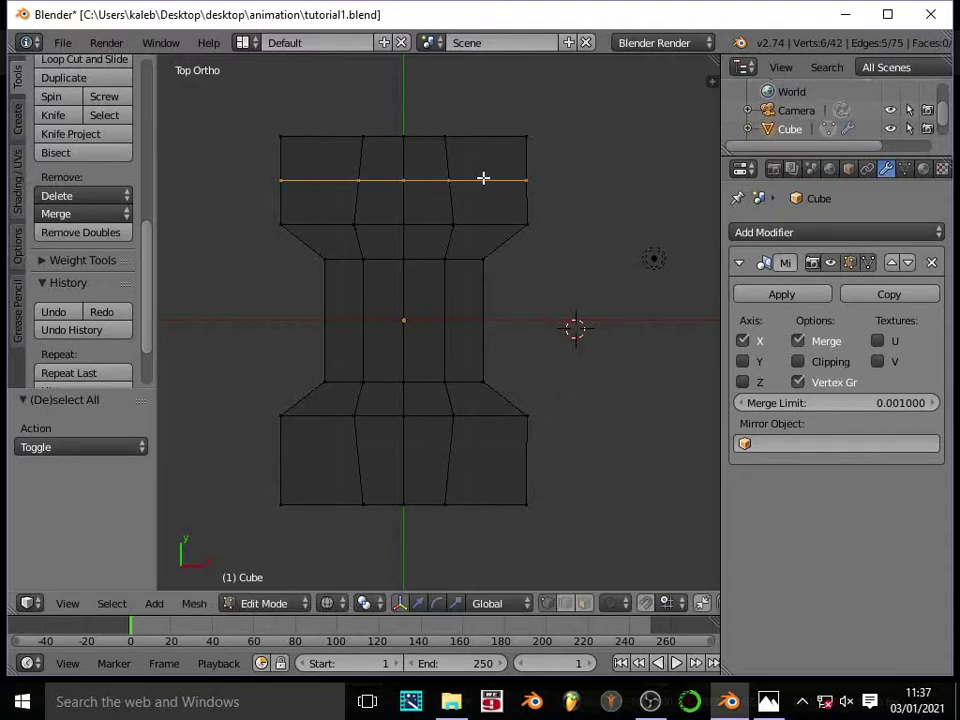
key("a")
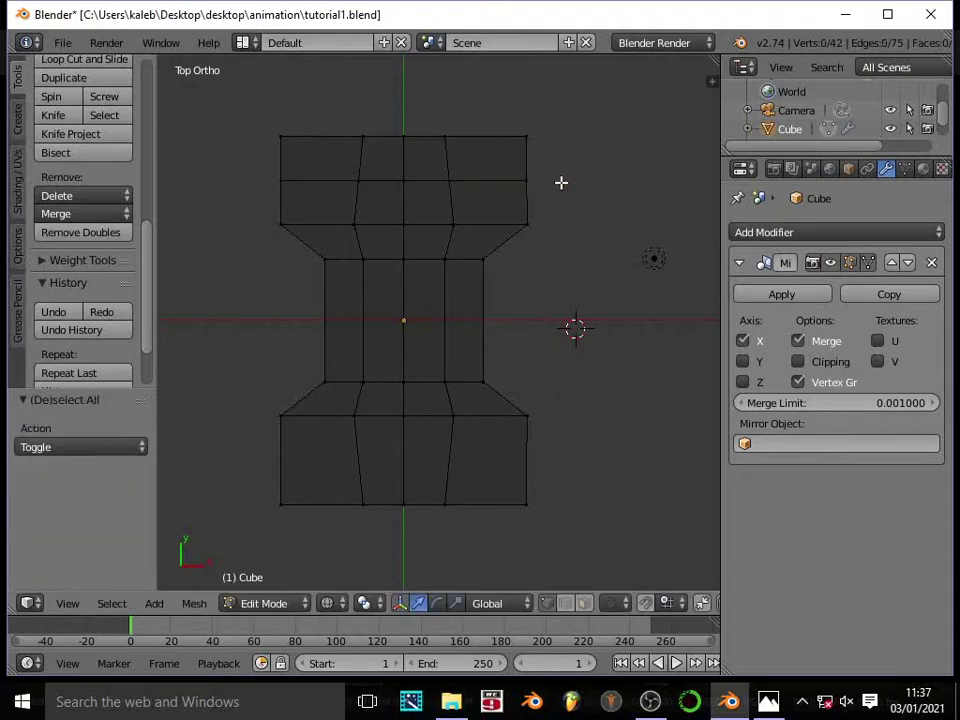
key("b")
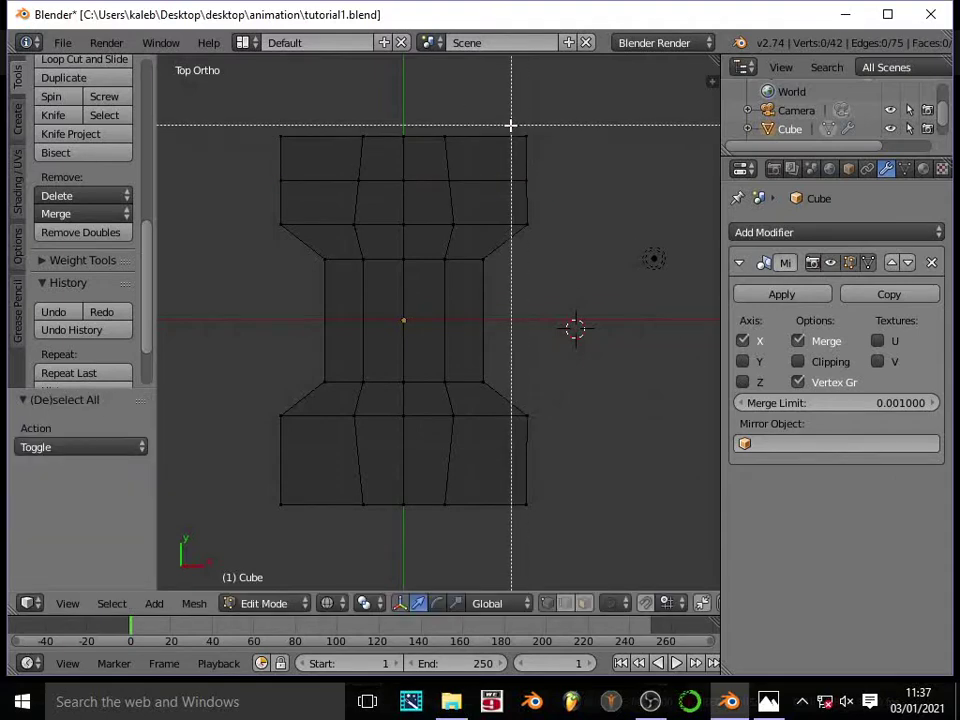
key("Escape")
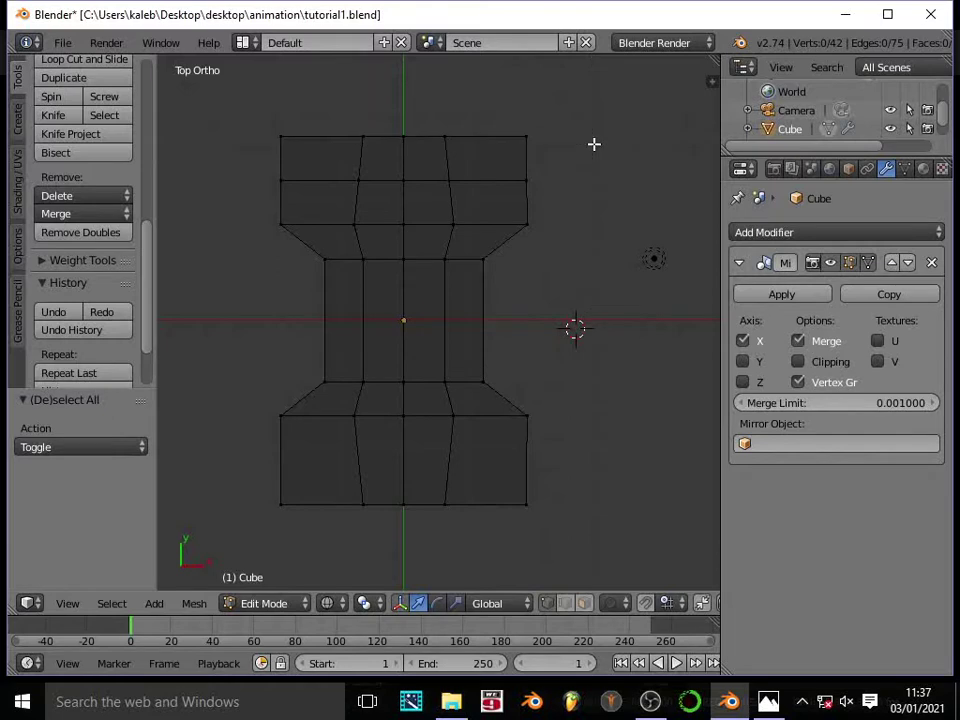
right_click(525, 225, "alt")
key("ctrl+x")
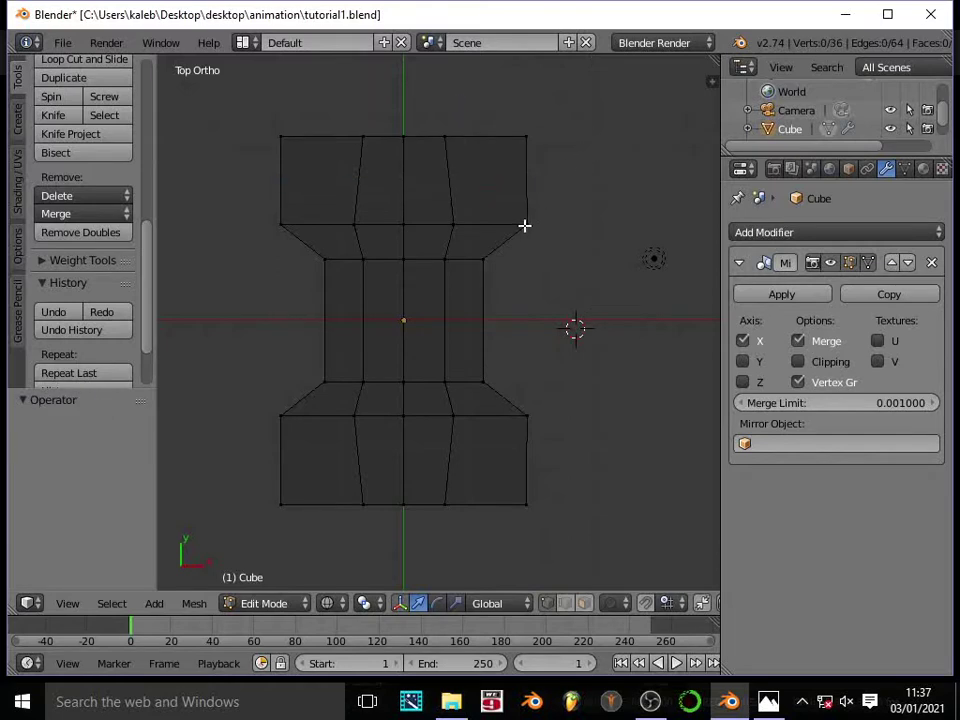
Add one unslid loop cut across the middle of the body's +Y end block and clear the selection.
key("ctrl+r")
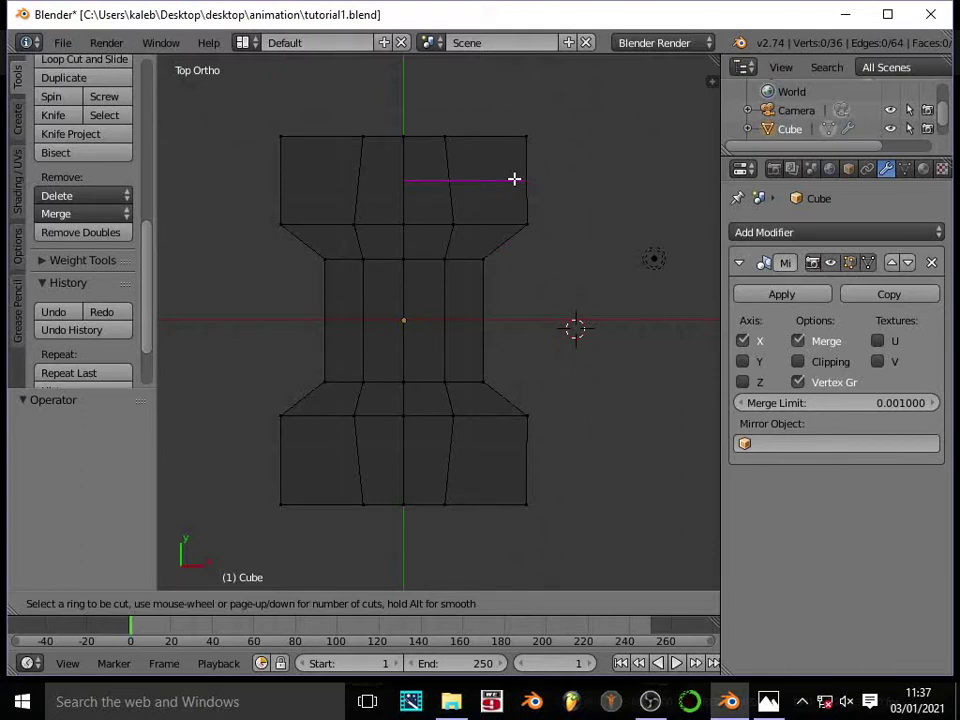
left_click(514, 179)
right_click(514, 179)
key("g")
key("g")
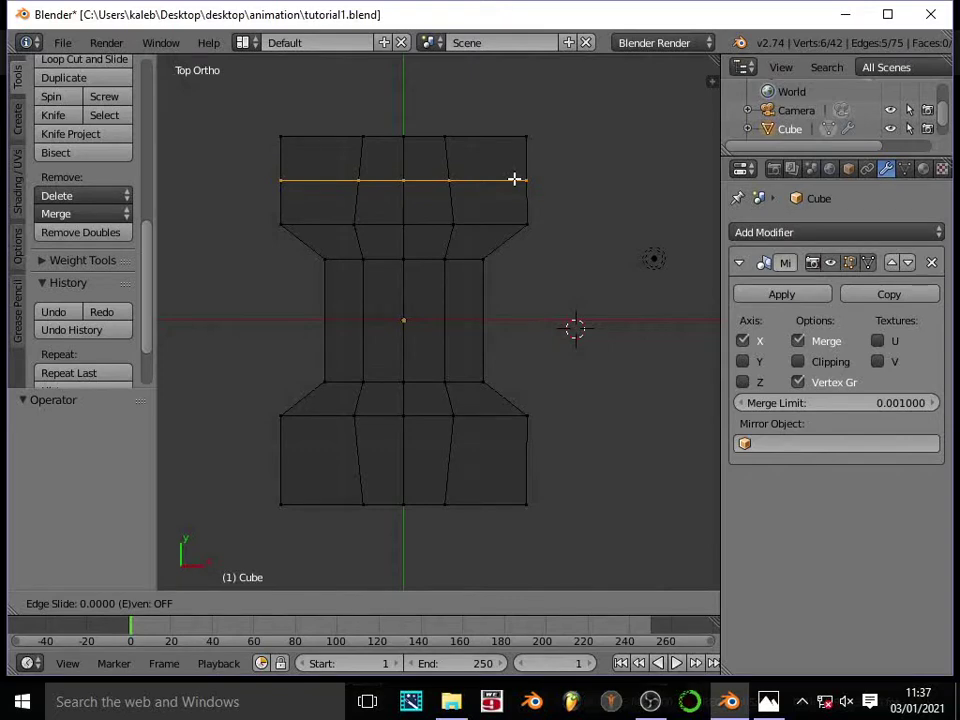
right_click(514, 179)
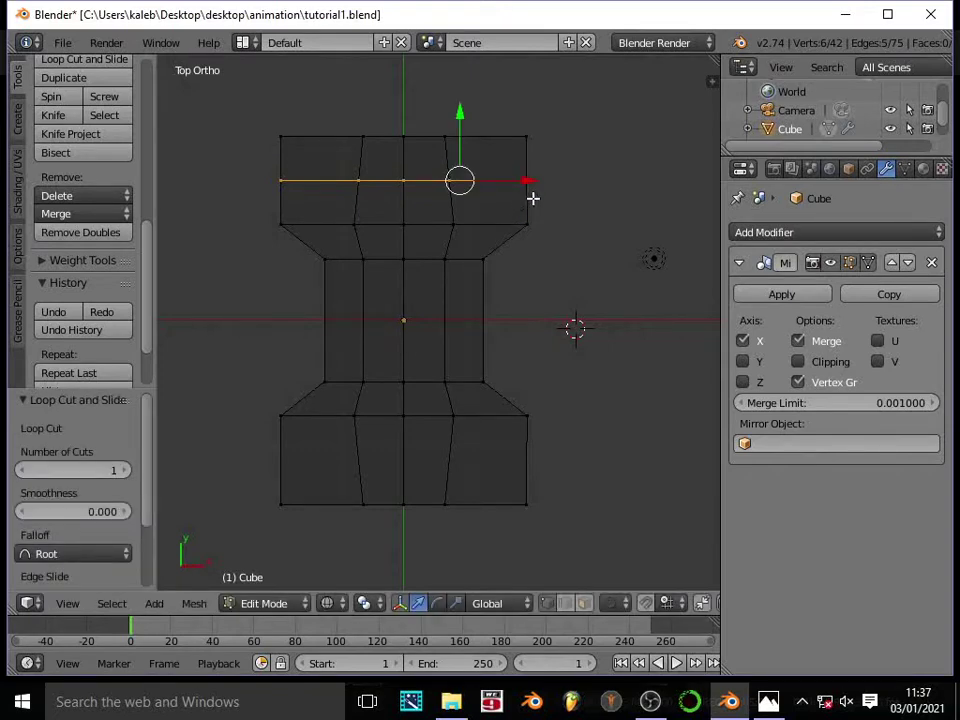
key("a")
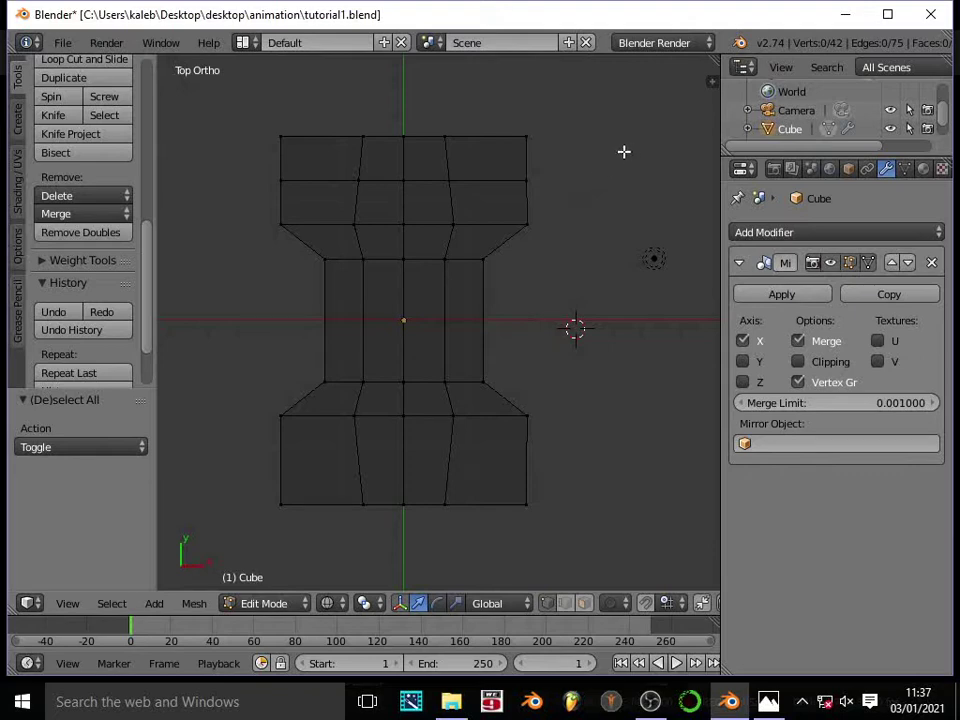
Circle-select the outer corner vertices at the body's +Y end, move them -0.440 along X and clear the selection.
key("c")
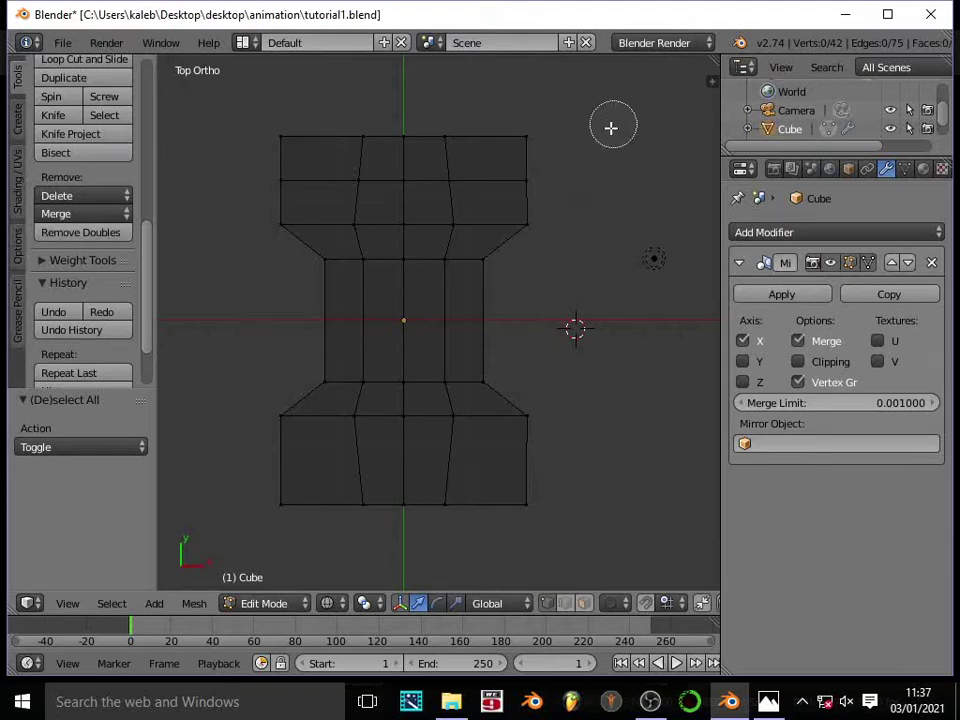
left_click(530, 133)
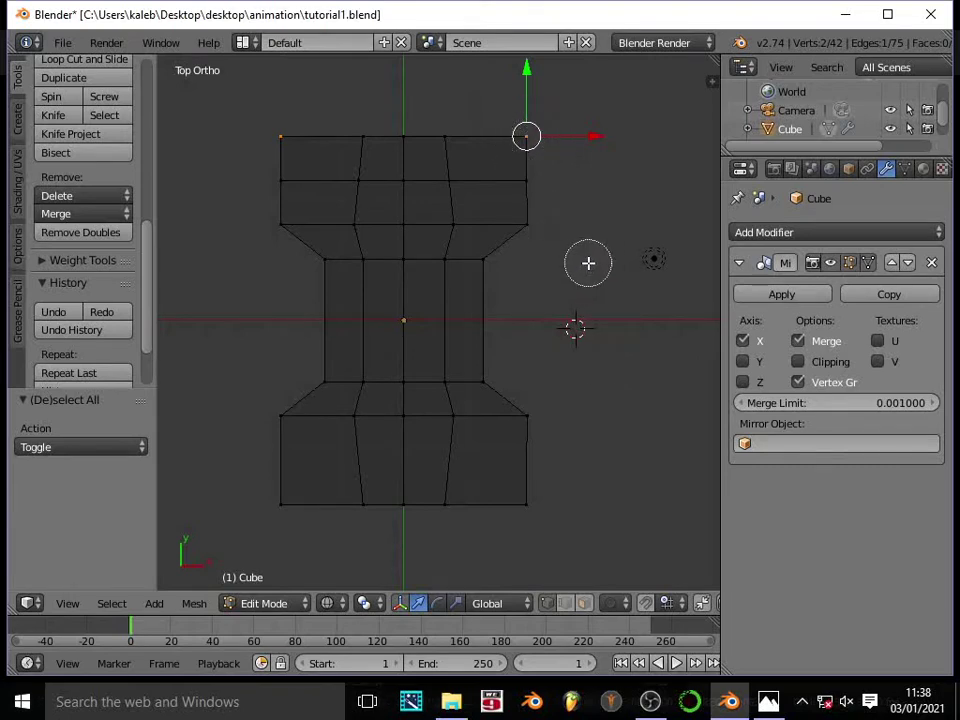
key("Escape")
scroll(579, 193, "up", 1)
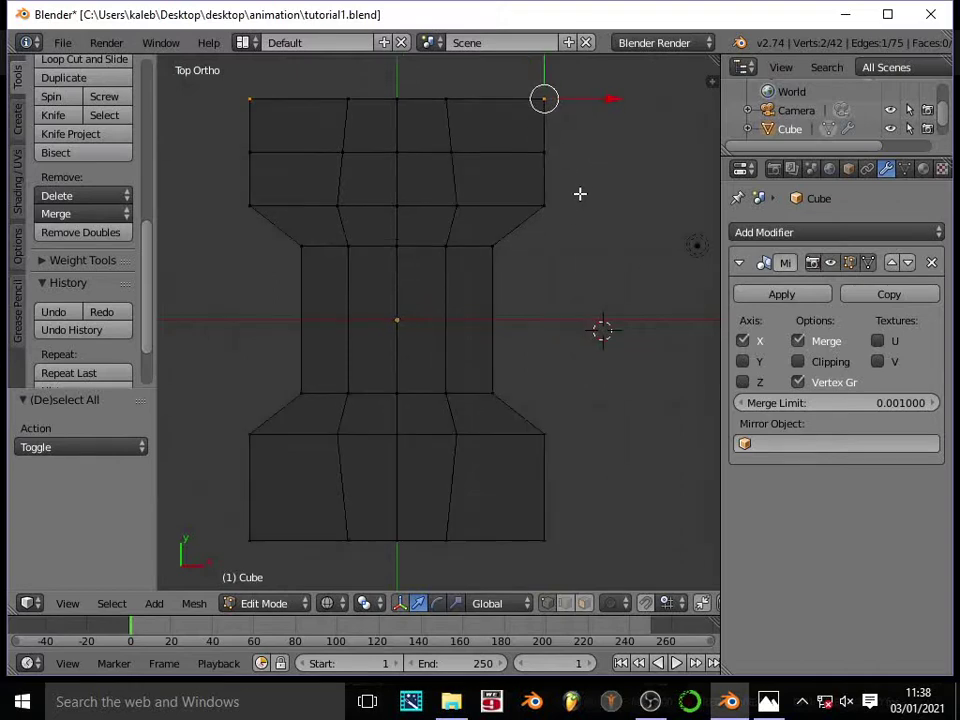
scroll(585, 194, "down", 2)
middle_click_drag(585, 193, 538, 193)
key("KP_7")
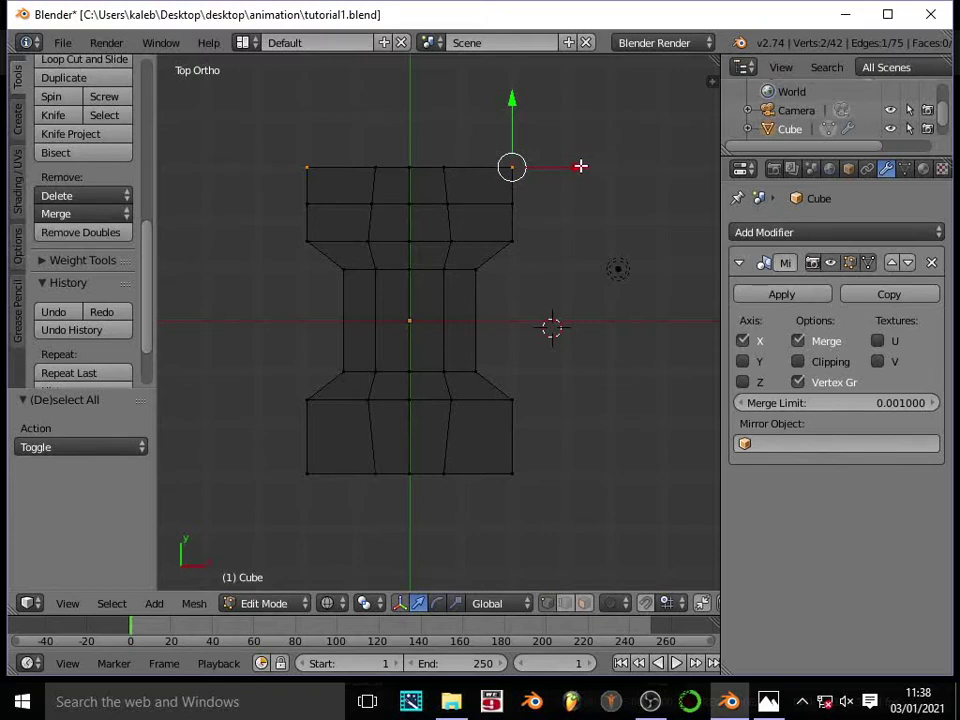
left_click_drag(580, 166, 559, 163)
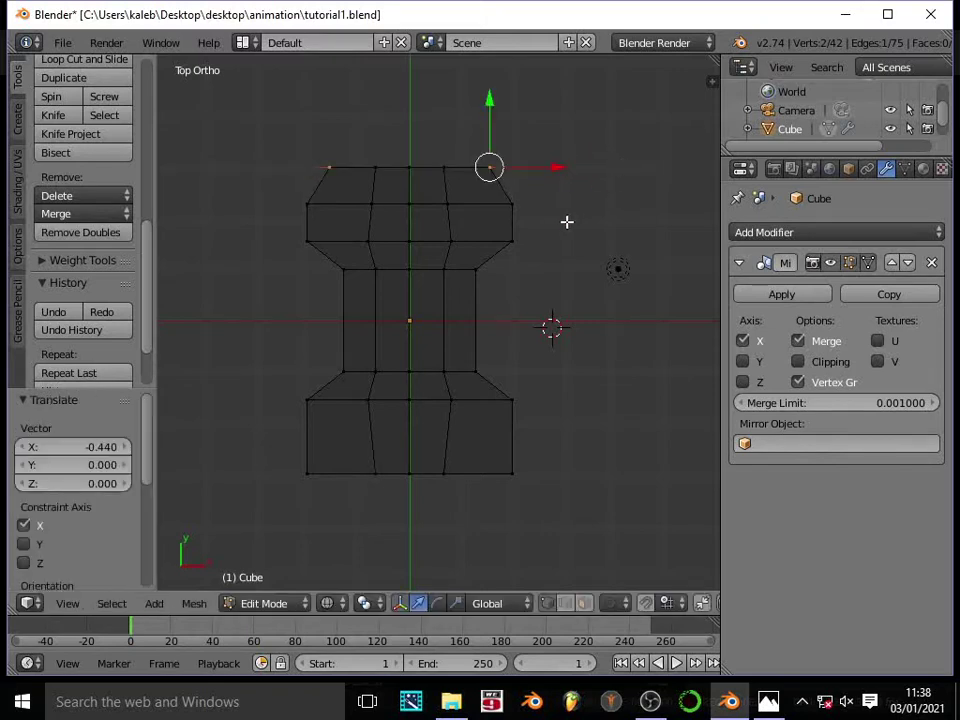
key("a")
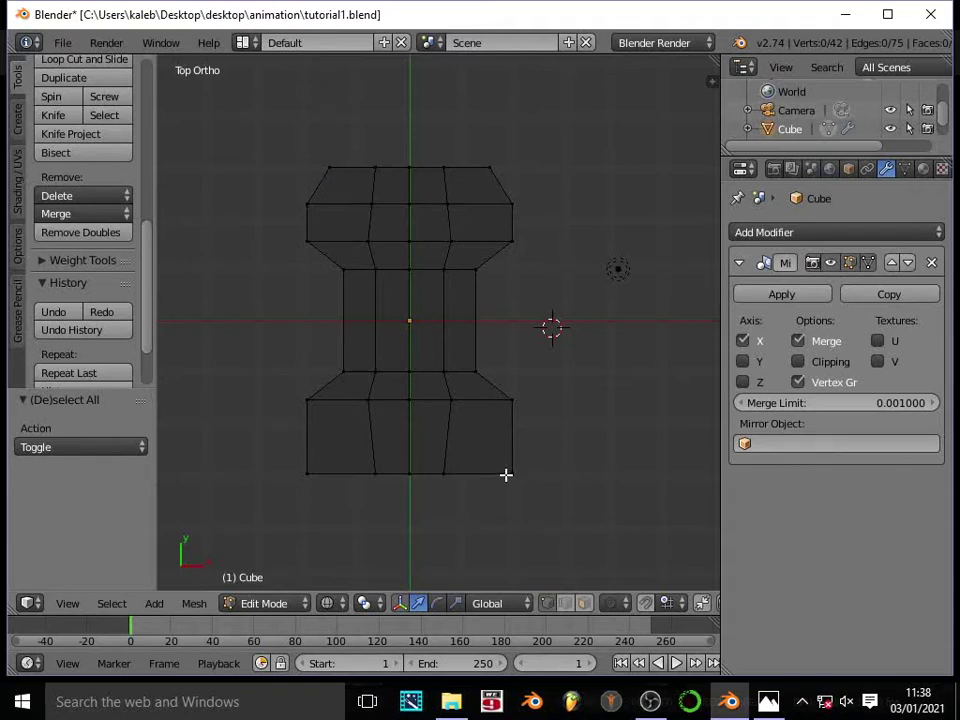
Try a centred loop cut across the body's -Y end block and undo the cut.
key("ctrl+r")
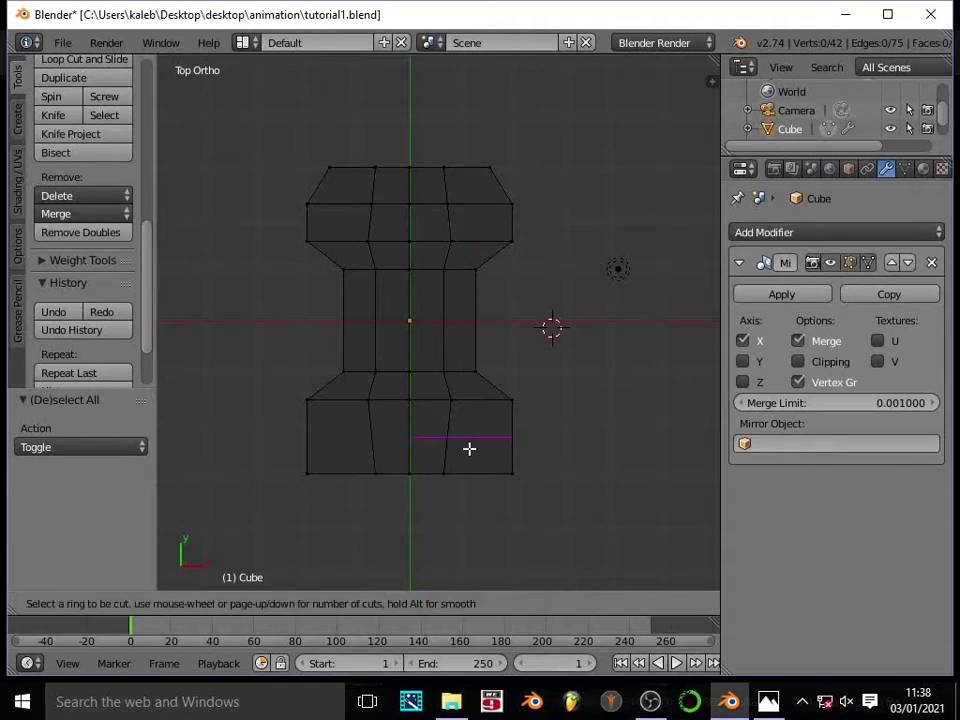
left_click(469, 448)
right_click(468, 448)
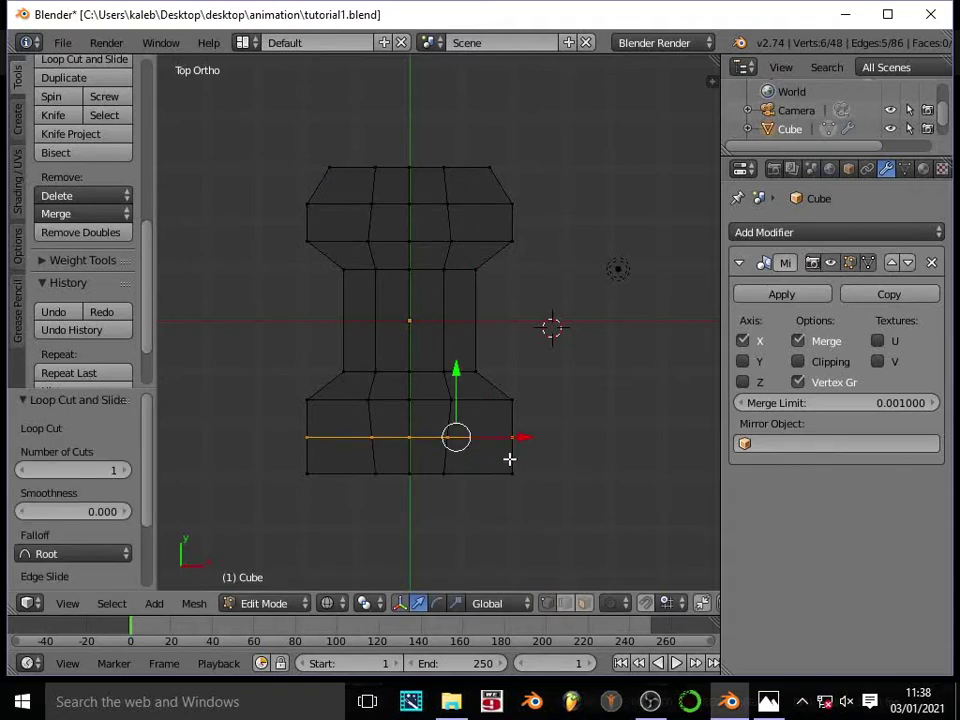
key("a")
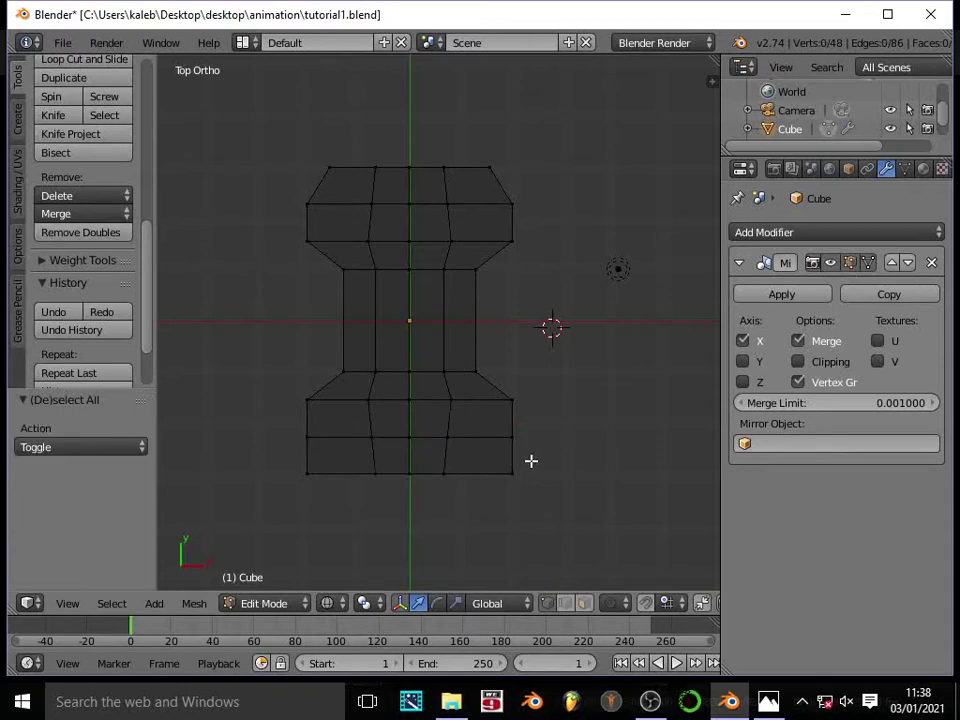
key("ctrl+z")
key("ctrl+z")
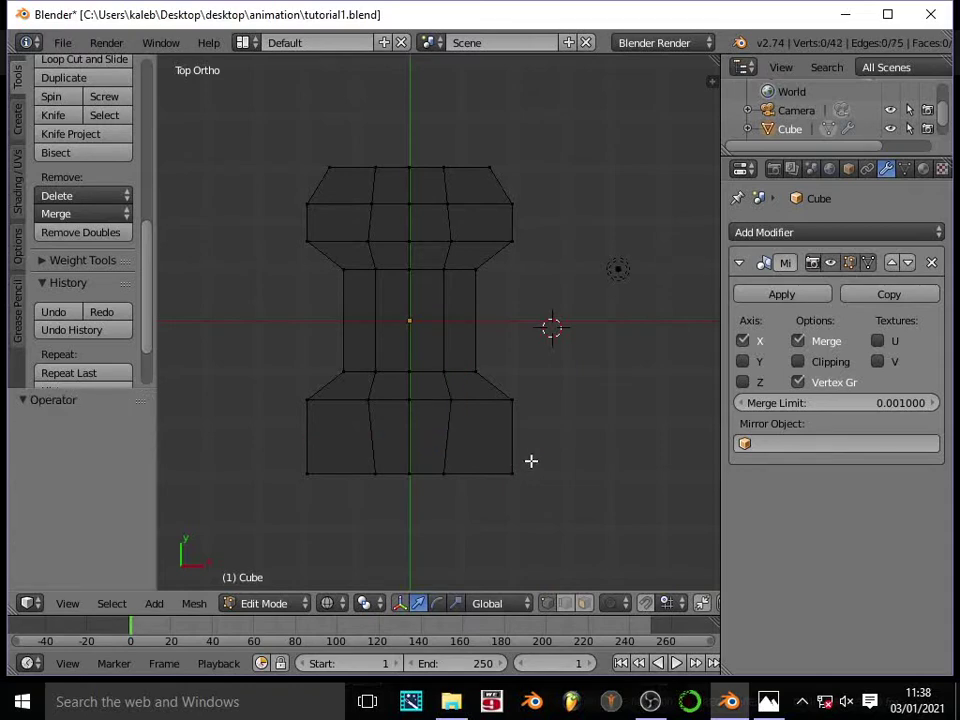
Add one unslid loop cut across the middle of the body's -Y end block and clear the selection.
key("ctrl+r")
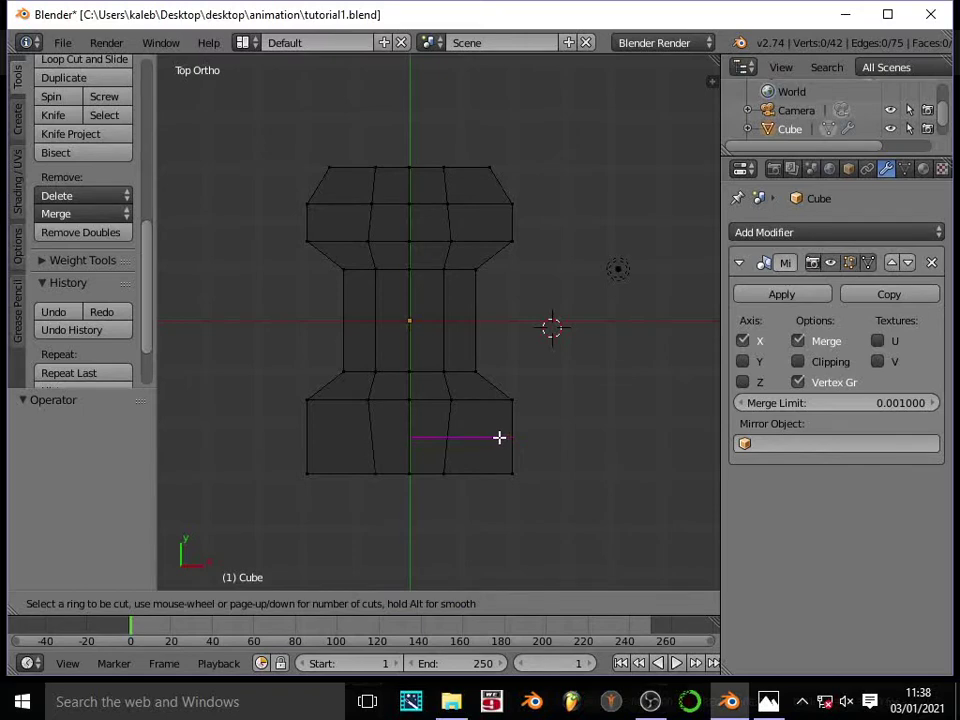
left_click(499, 437)
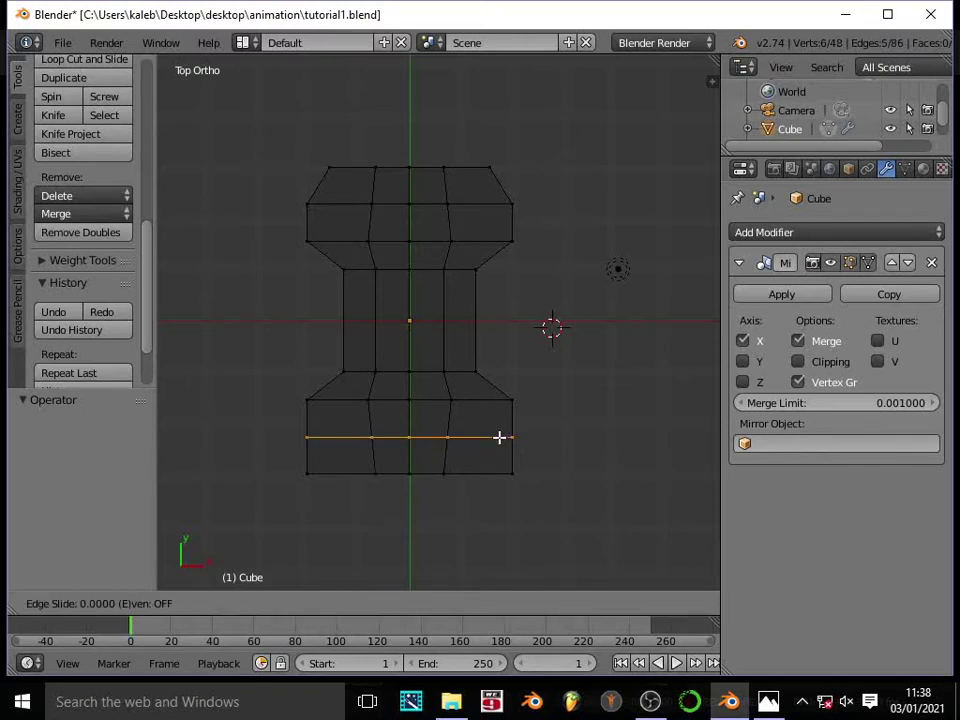
left_click(499, 437)
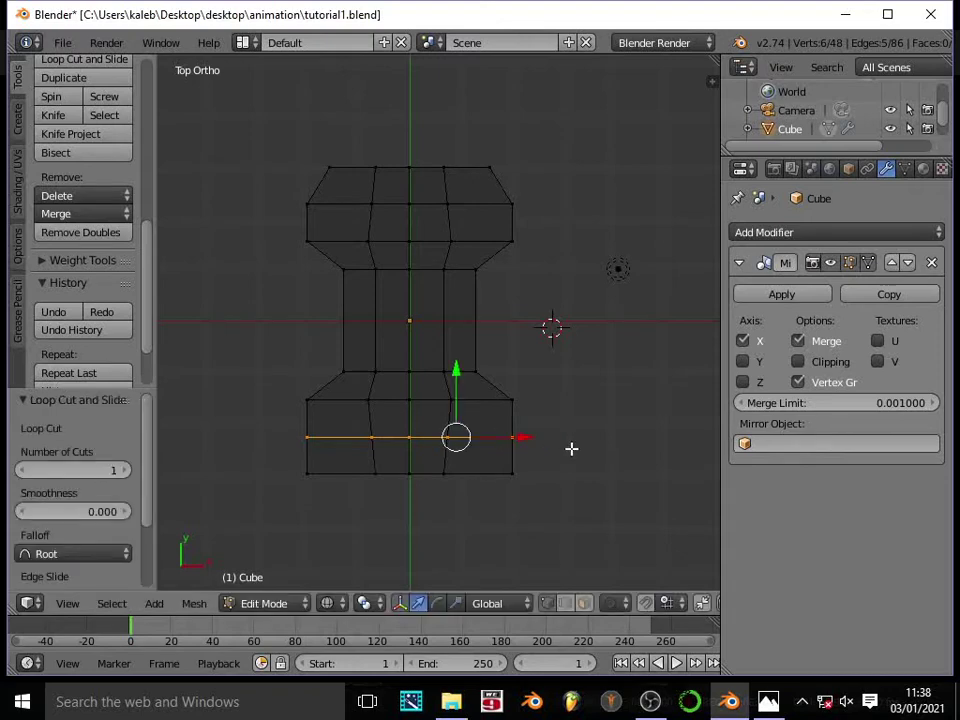
key("a")
Circle-select the outer corner vertices at the body's -Y end, move them -0.421 along X and clear the selection.
key("c")
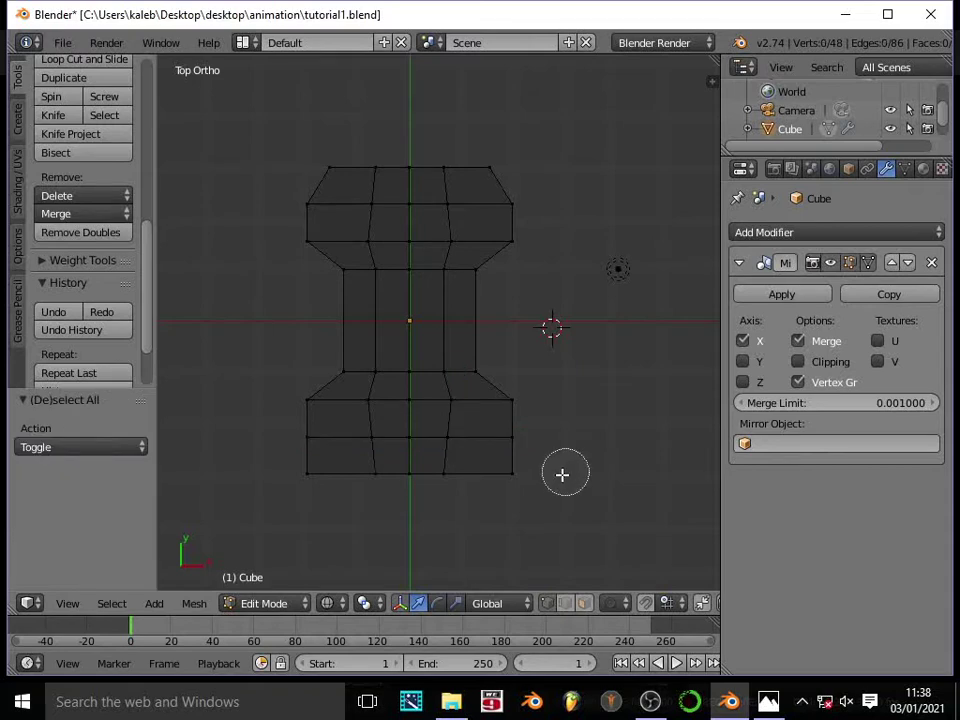
left_click(521, 480)
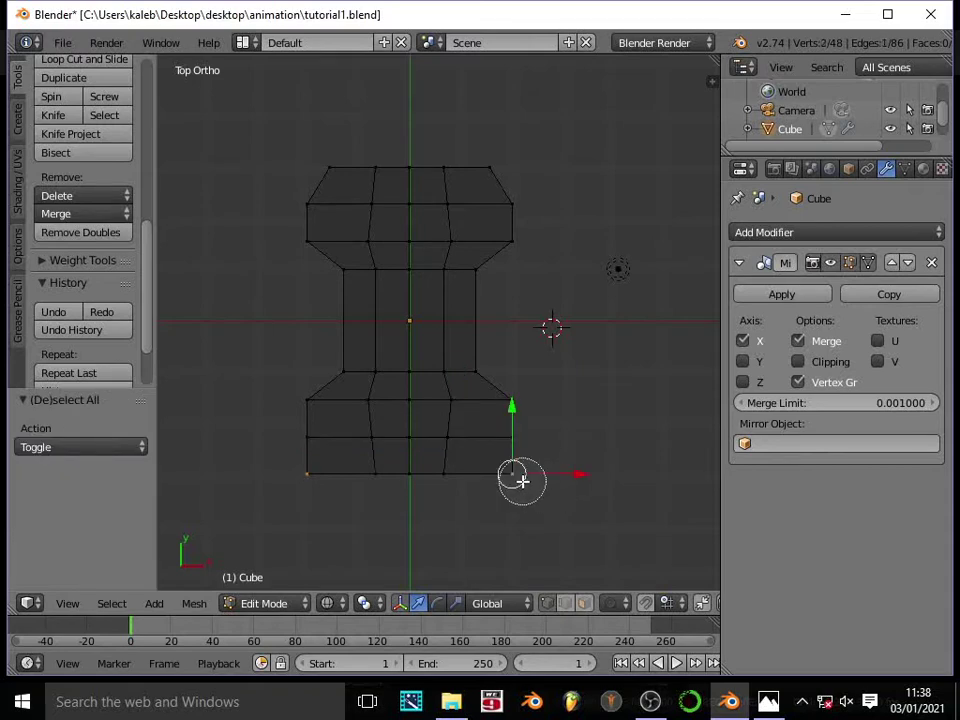
right_click(578, 407)
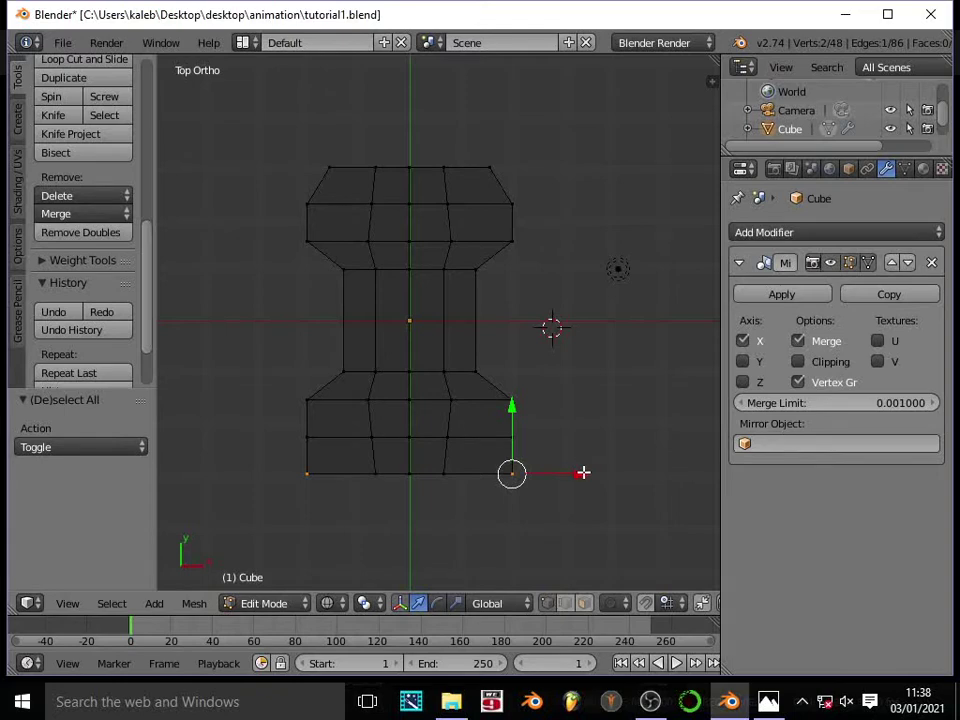
key("ctrl+z")
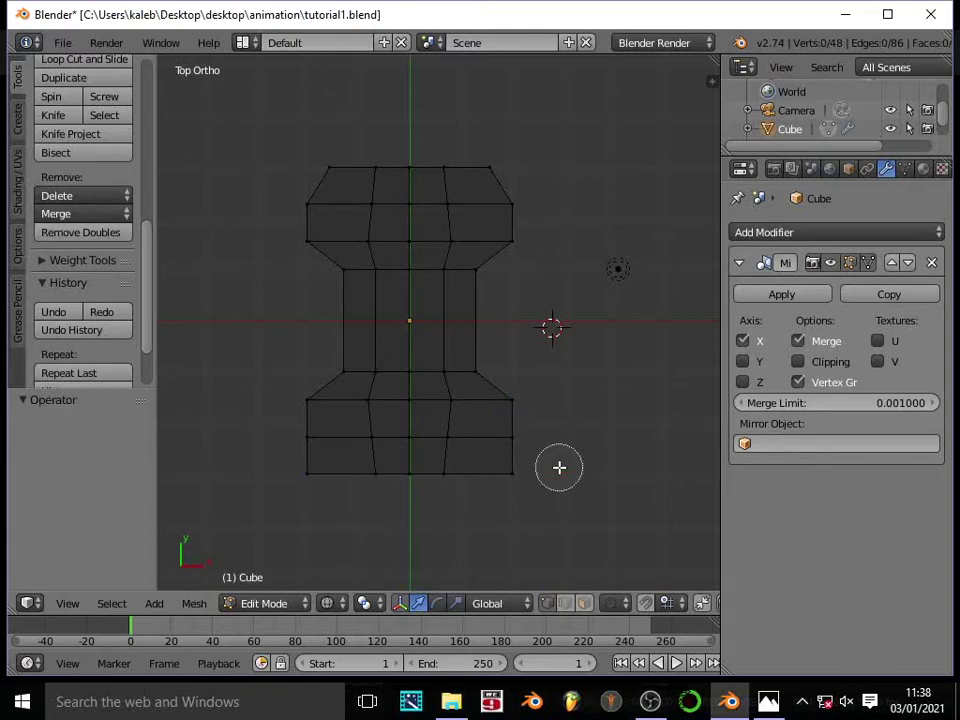
right_click(521, 483)
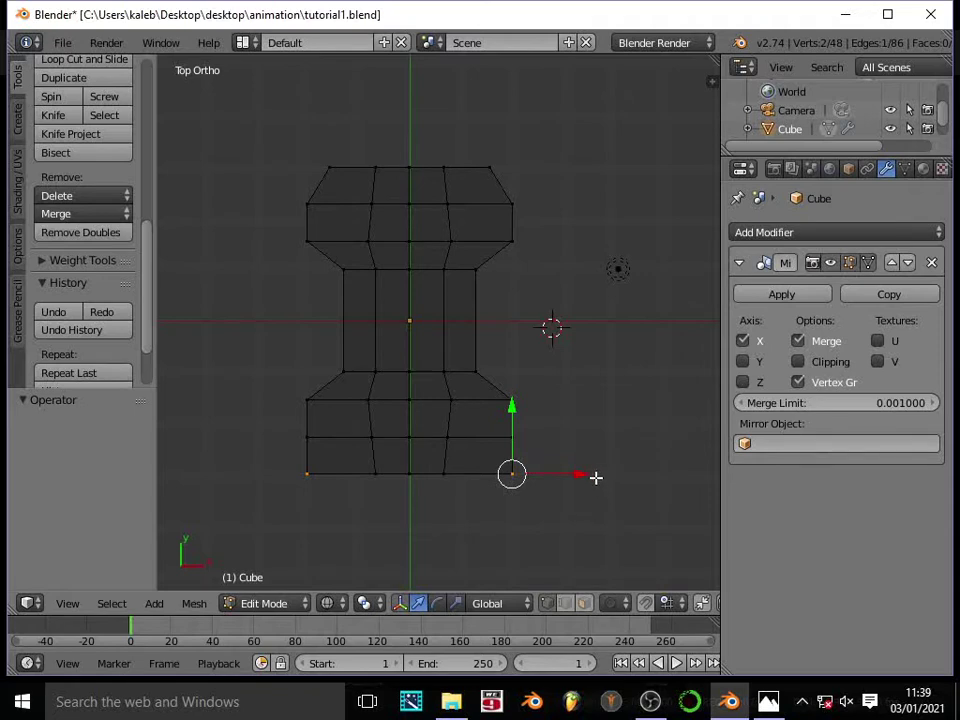
left_click_drag(581, 474, 560, 475)
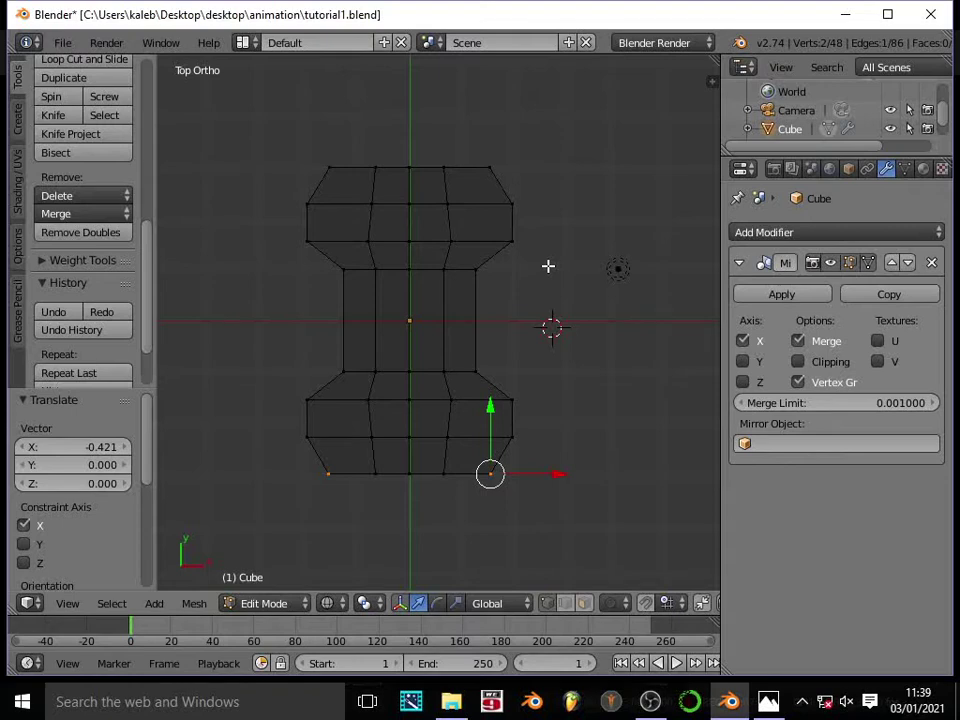
key("a")
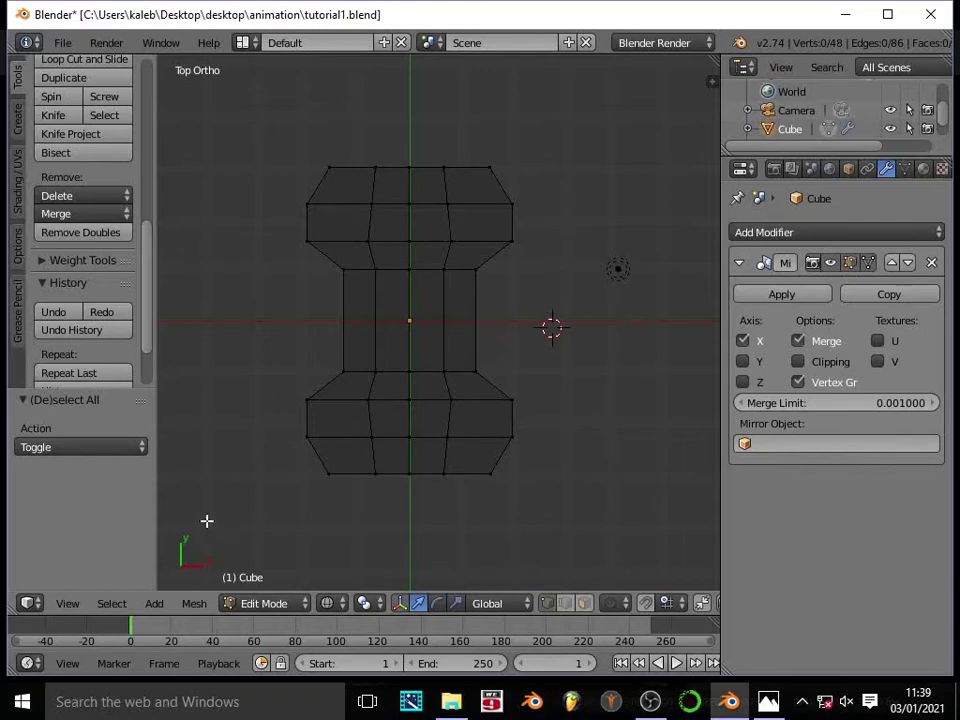
Box-select the outermost sections at both Y ends in the right side view, scale them to 0.767 along Z and clear the selection.
left_click(70, 604)
key("KP_3")
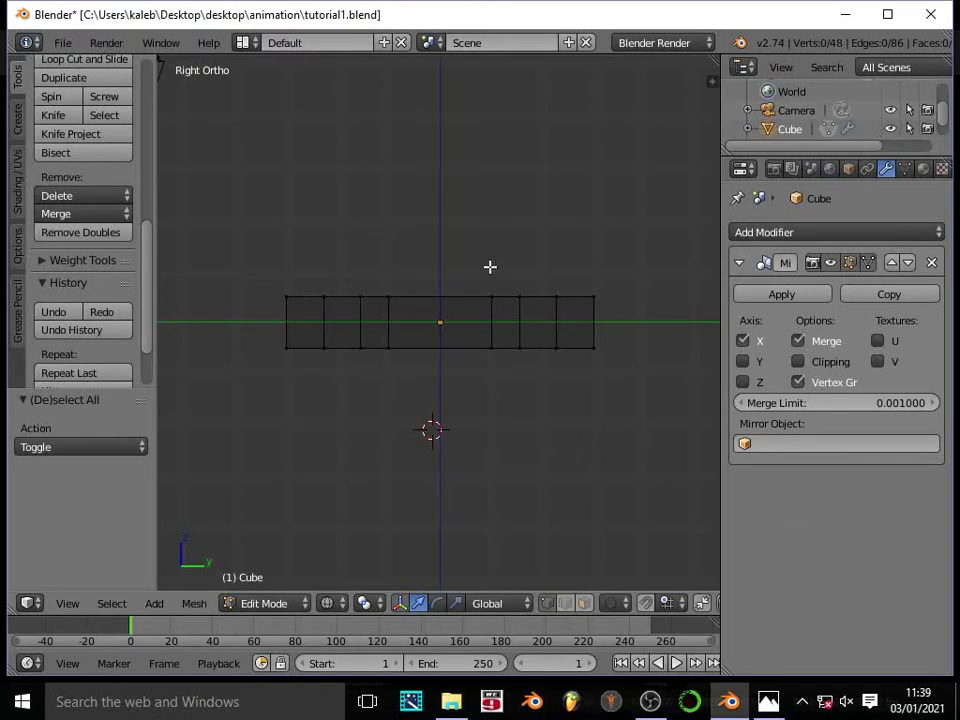
middle_click_drag(559, 339, 583, 437)
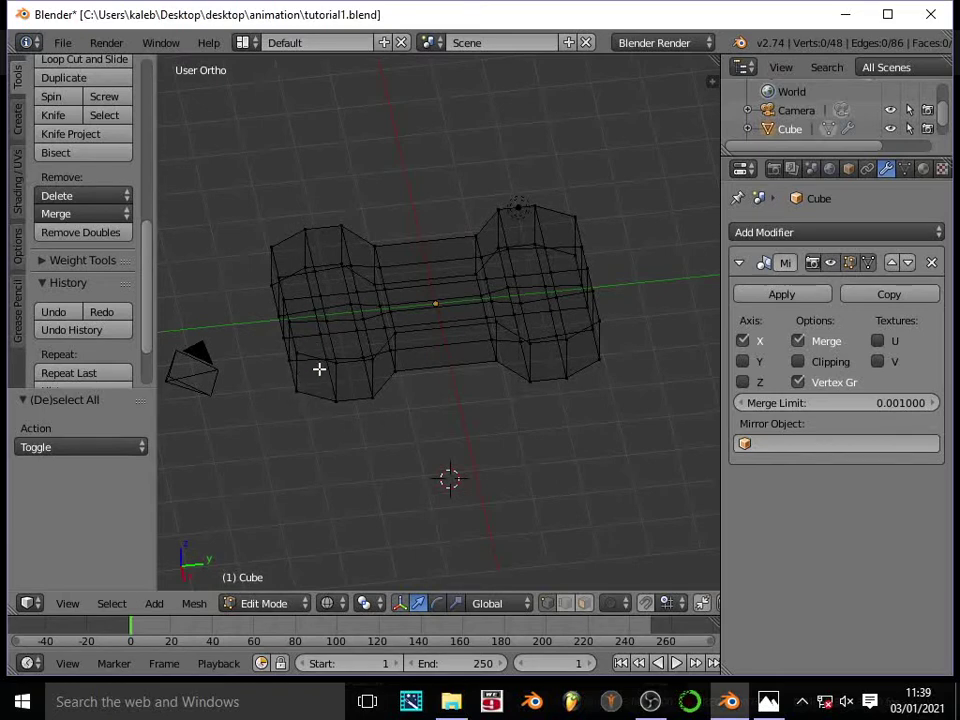
key("KP_3")
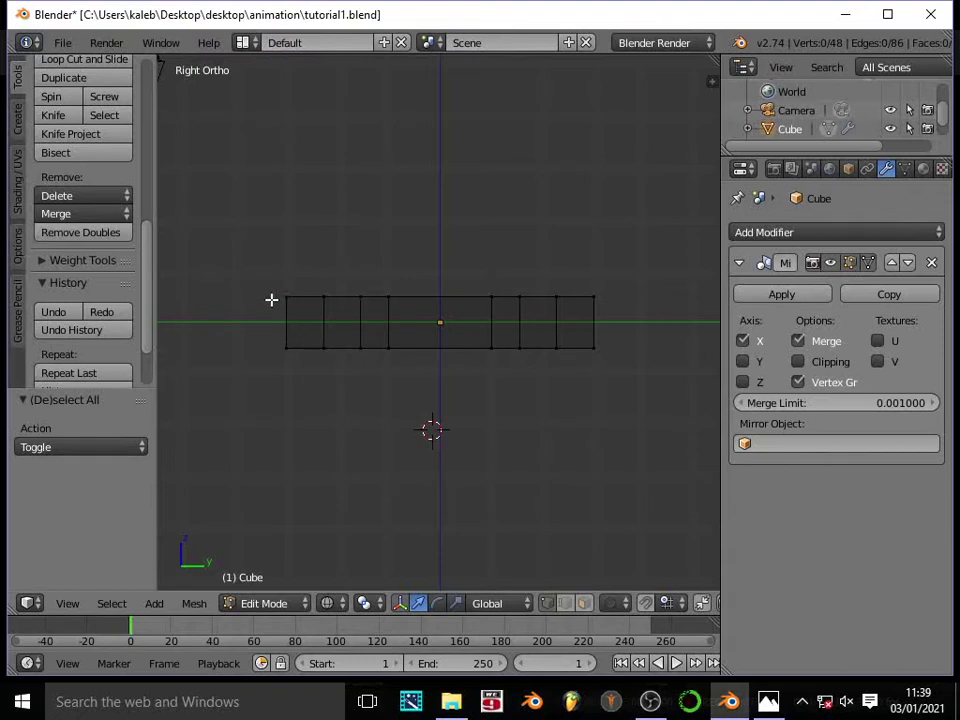
key("b")
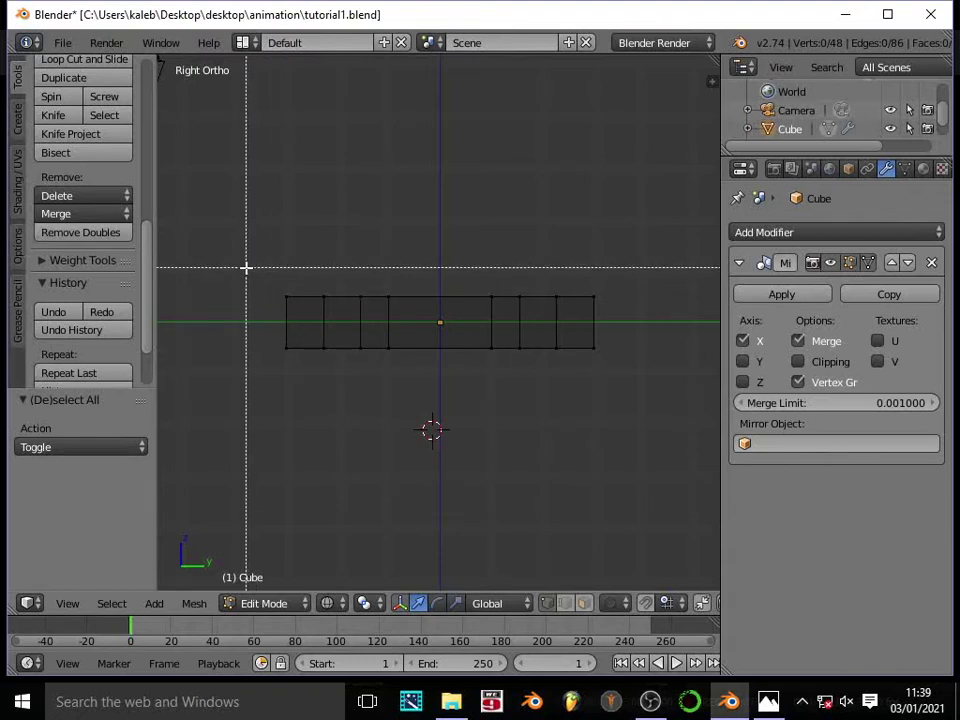
left_click_drag(246, 268, 336, 376)
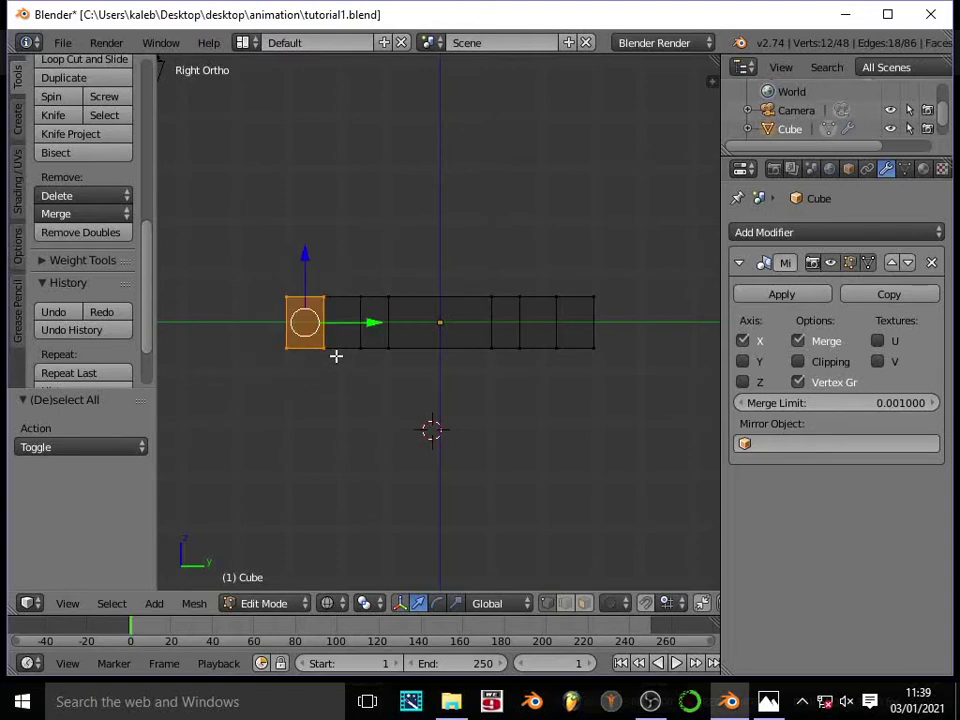
middle_click_drag(330, 317, 369, 388)
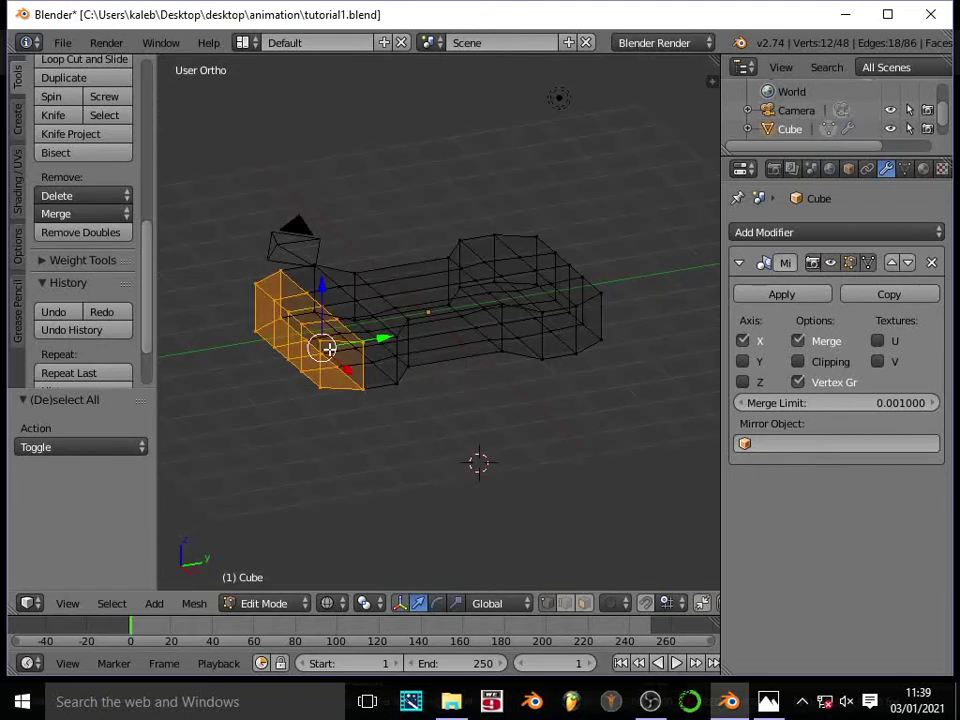
key("KP_3")
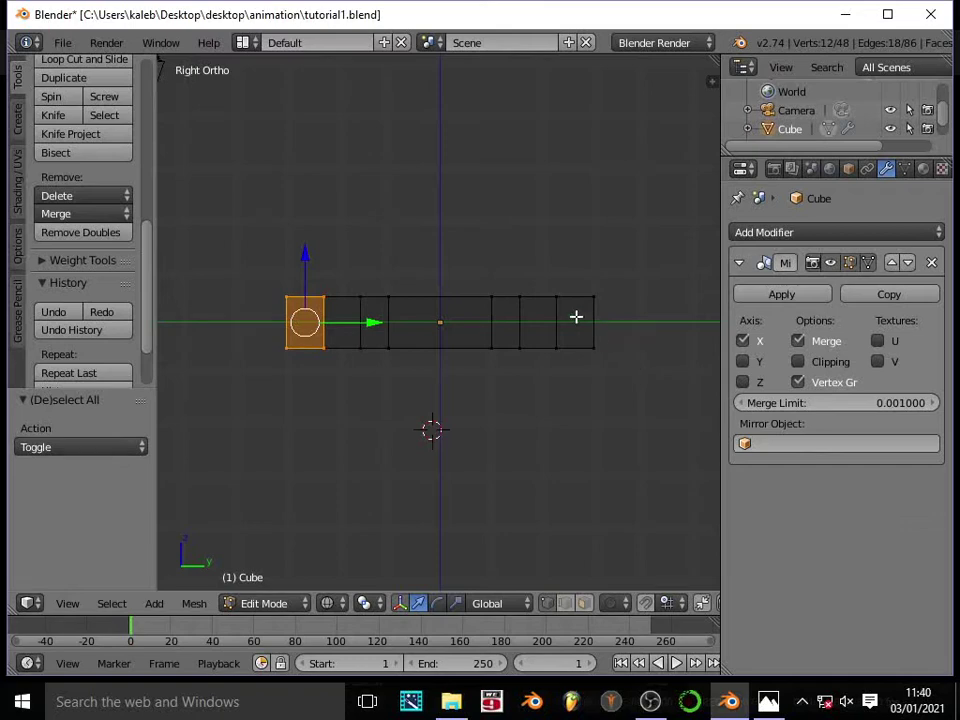
key("b")
left_click_drag(547, 280, 611, 366)
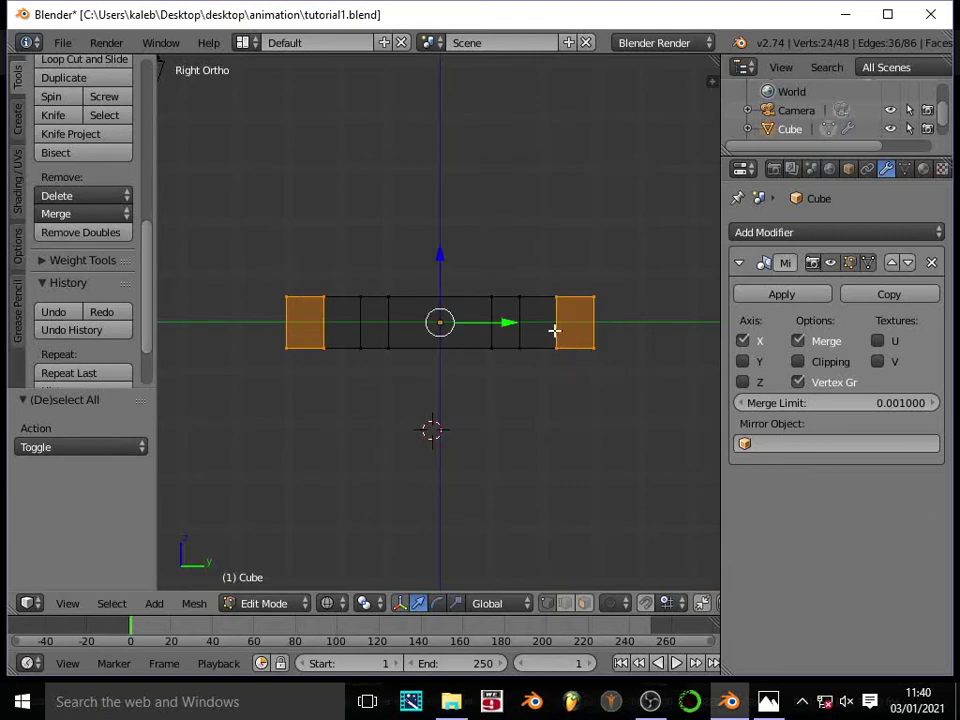
middle_click_drag(553, 328, 572, 398)
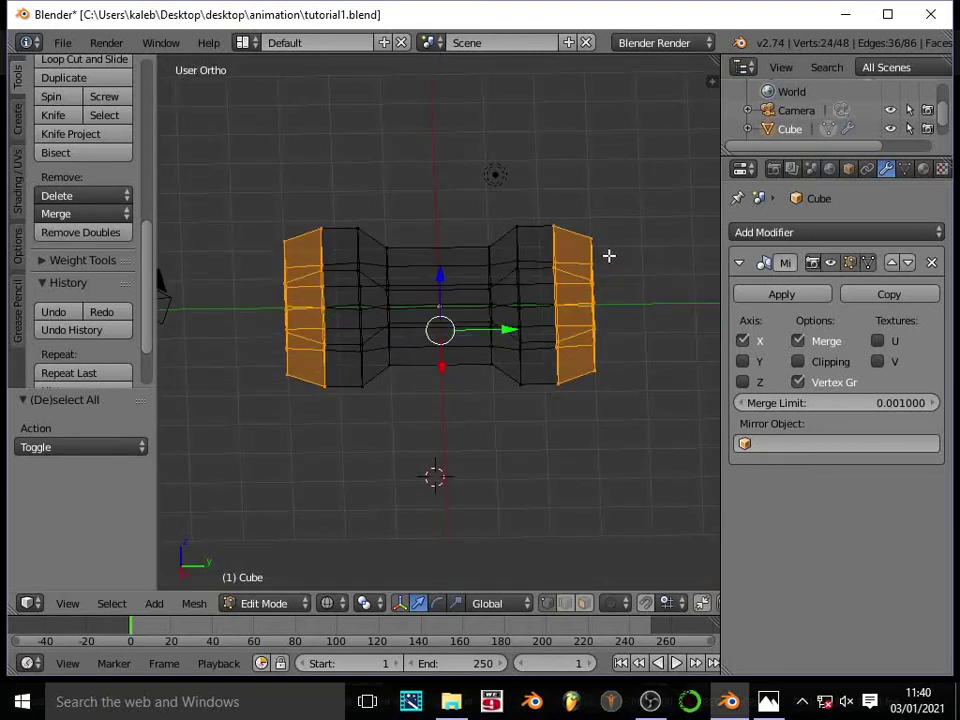
key("KP_3")
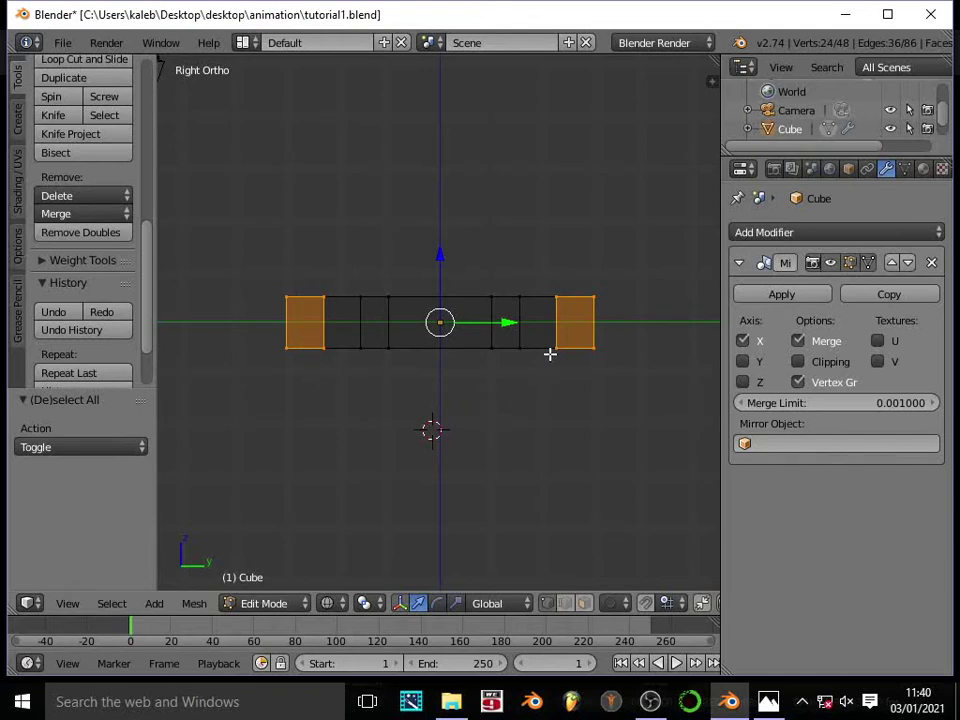
key("s")
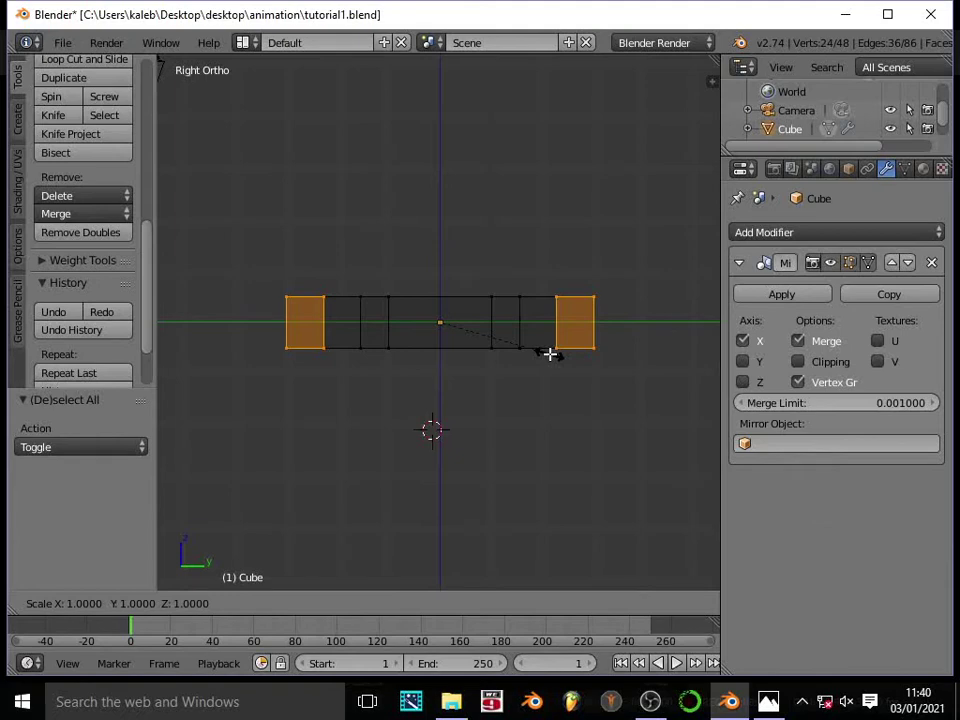
key("z")
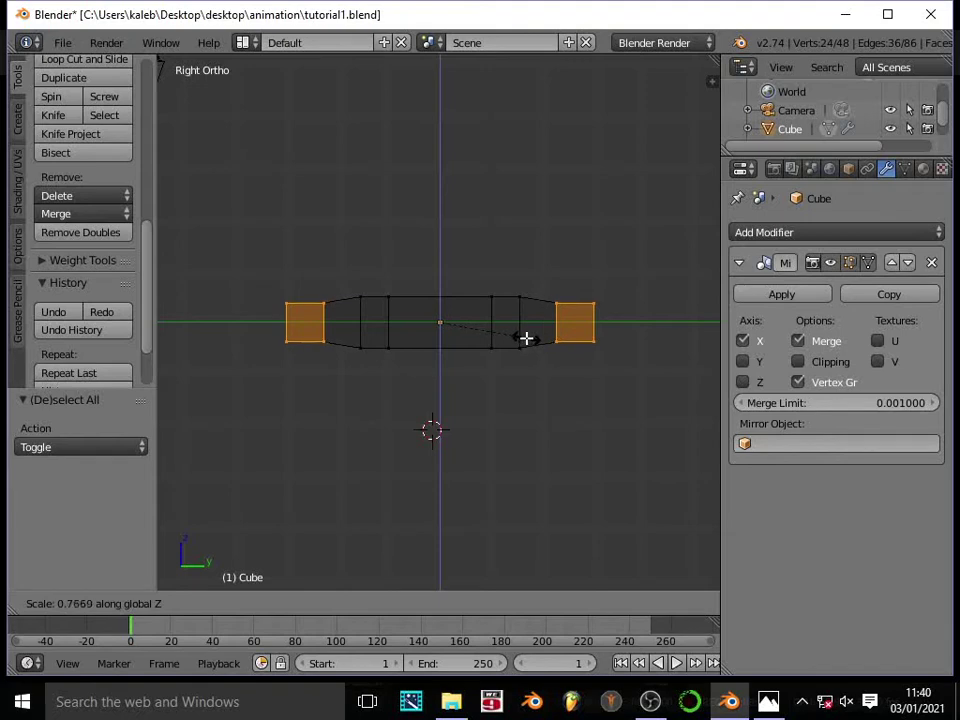
left_click(526, 338)
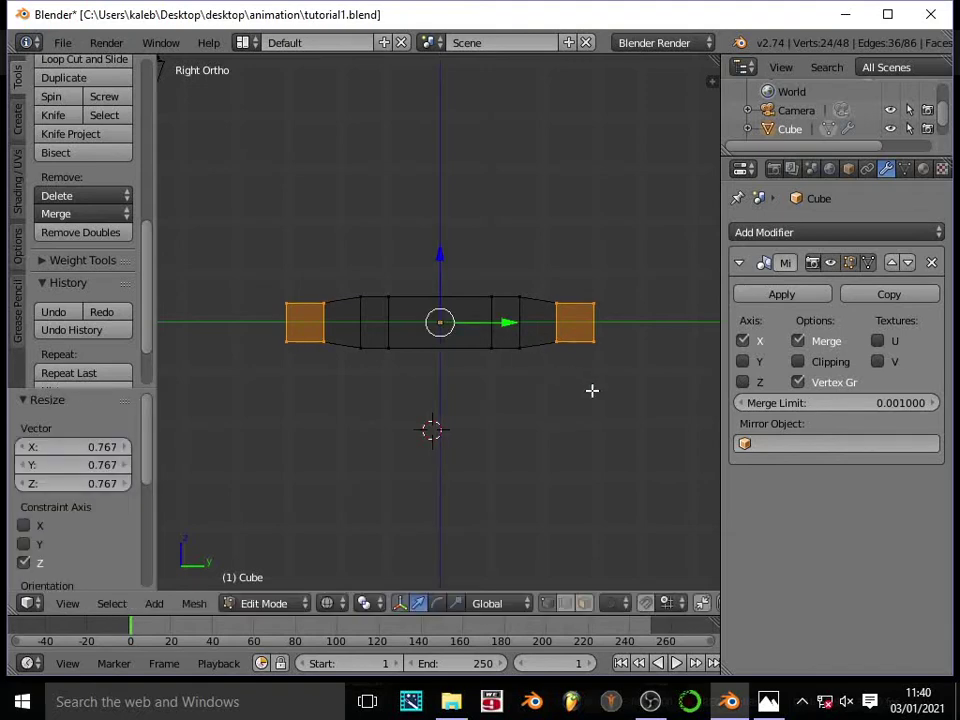
key("a")
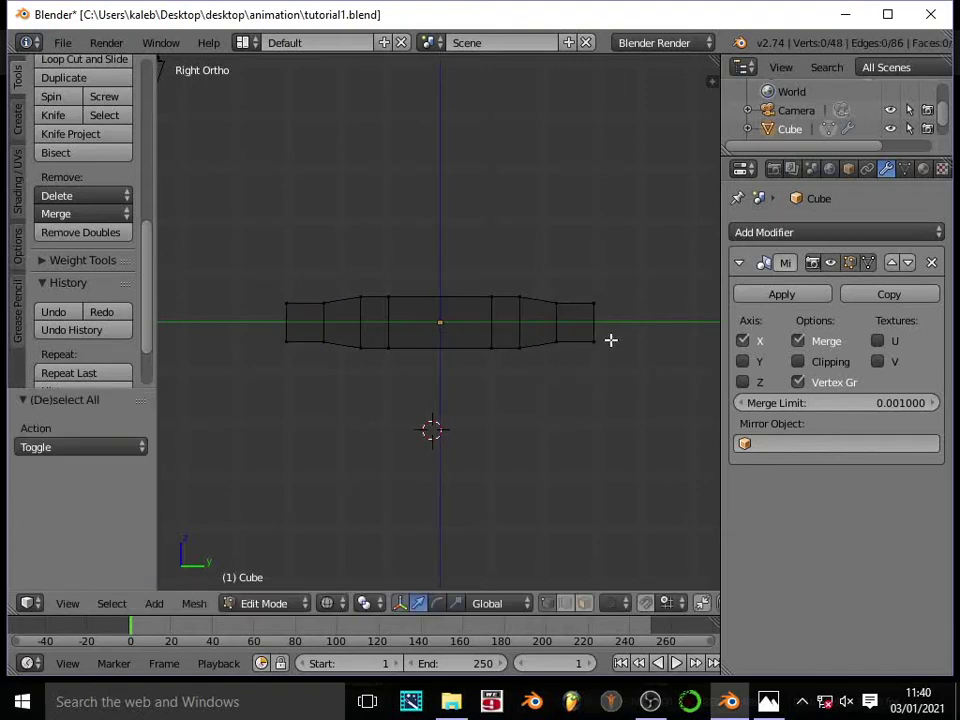
key("b")
left_click_drag(587, 290, 621, 360)
key("b")
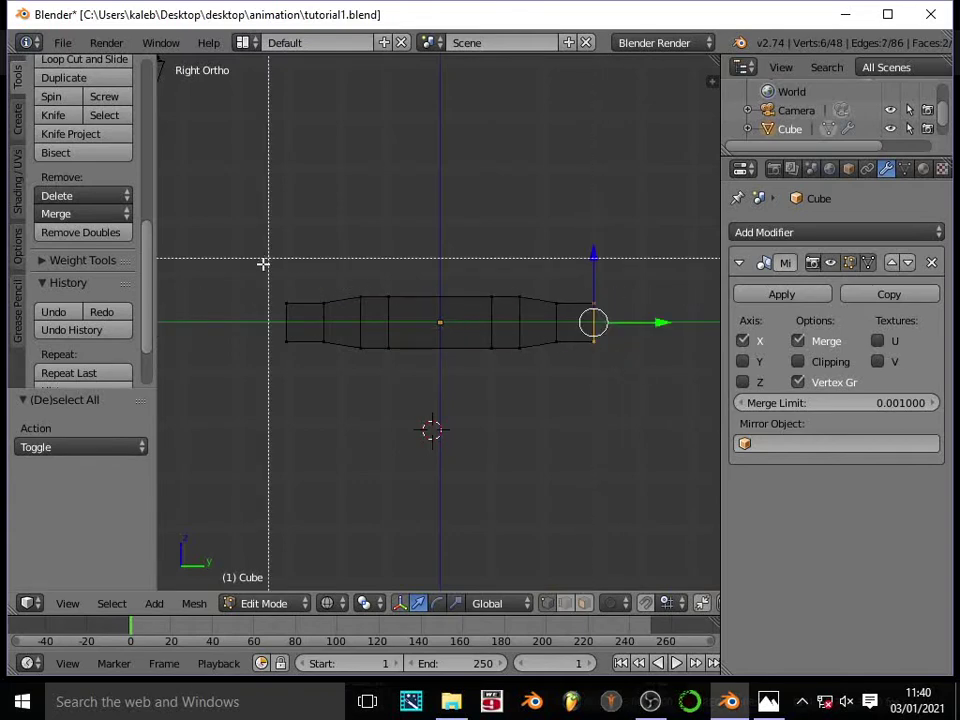
left_click_drag(257, 278, 298, 362)
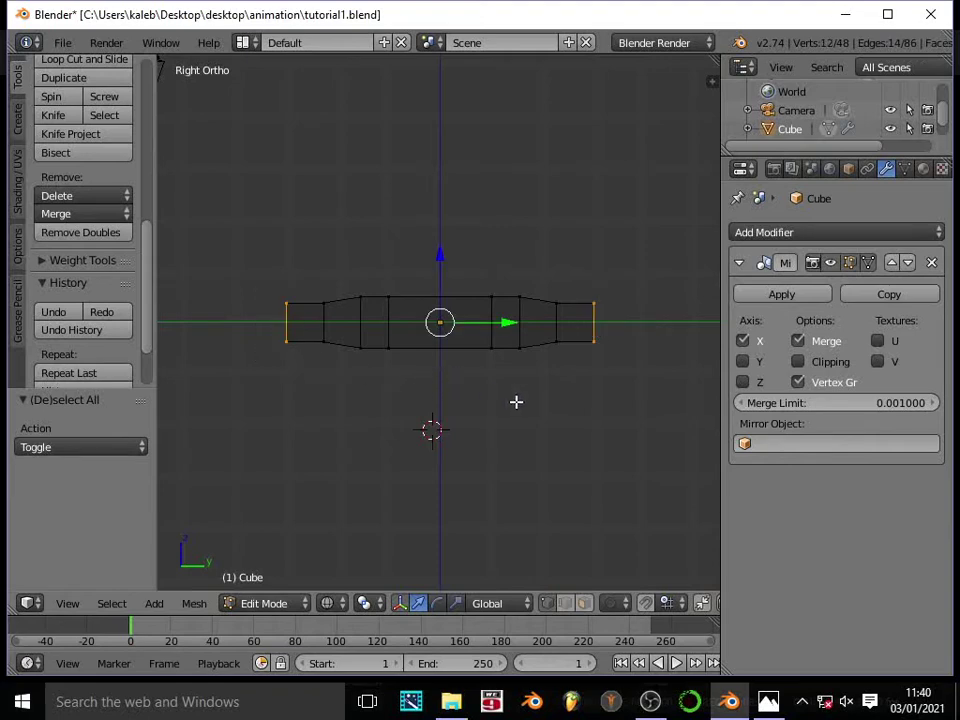
key("a")
Box-select only the end-face vertices at both Y ends, scale them to about 0.611 along Z and clear the selection.
key("b")
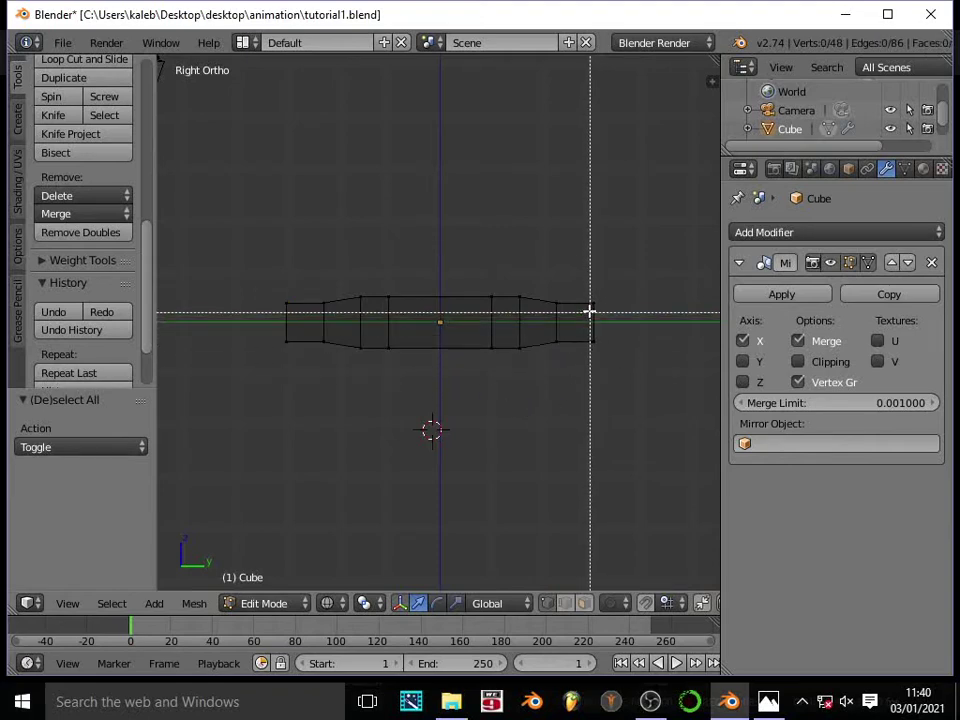
left_click_drag(589, 291, 623, 364)
key("b")
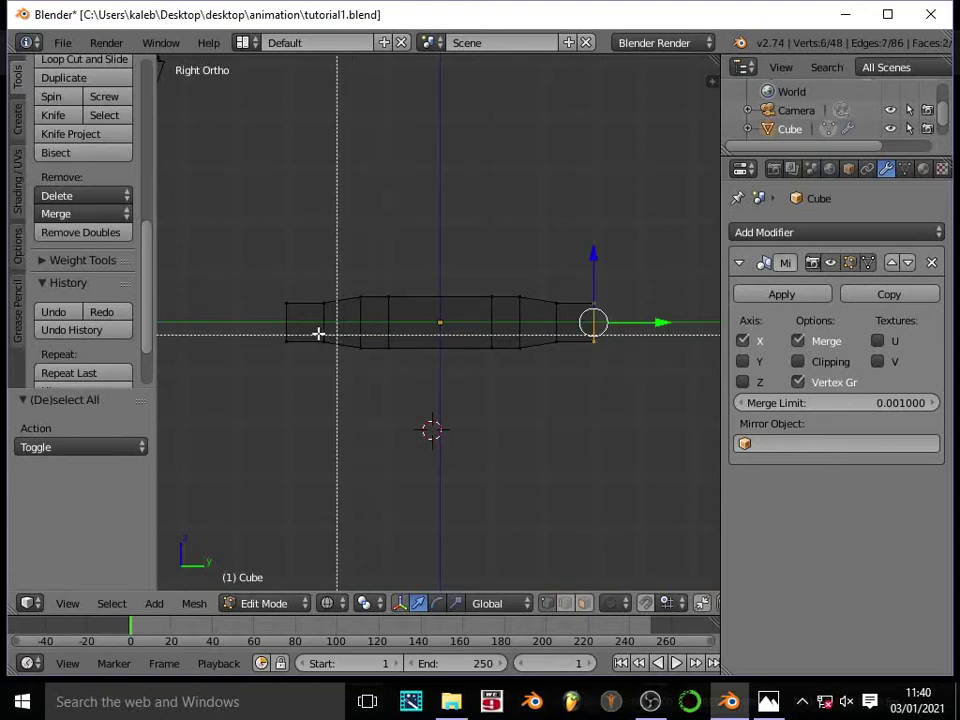
left_click_drag(266, 296, 305, 368)
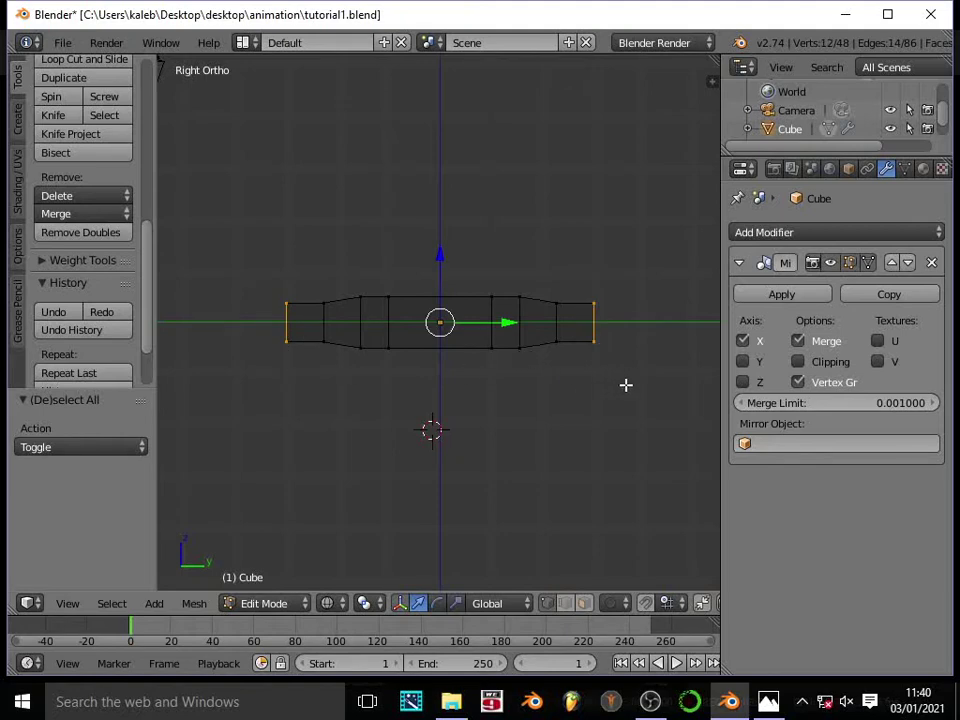
key("s")
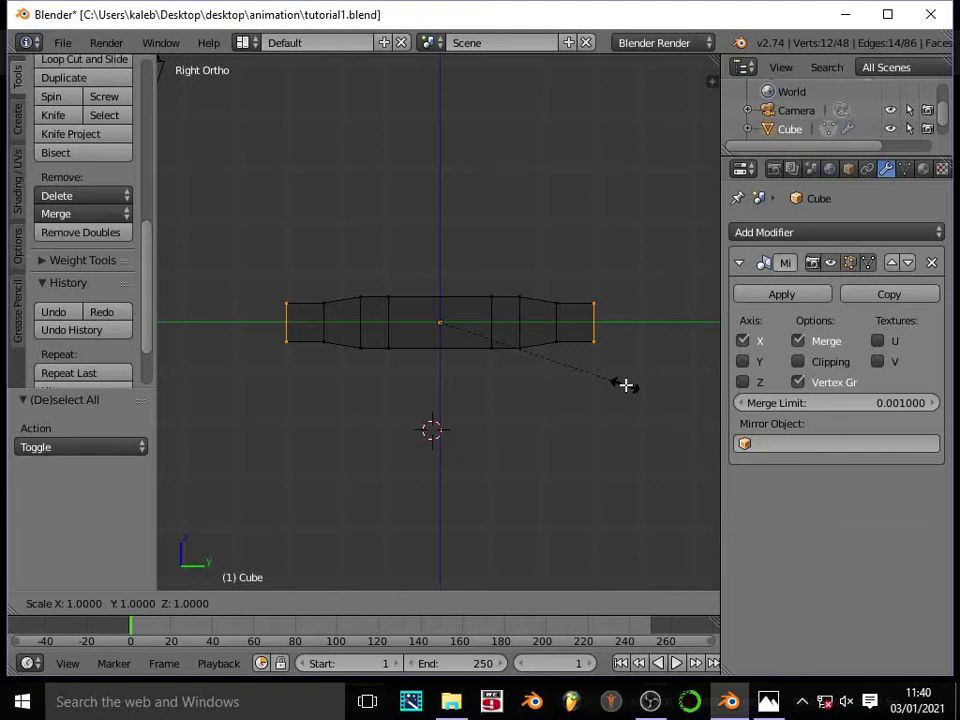
key("z")
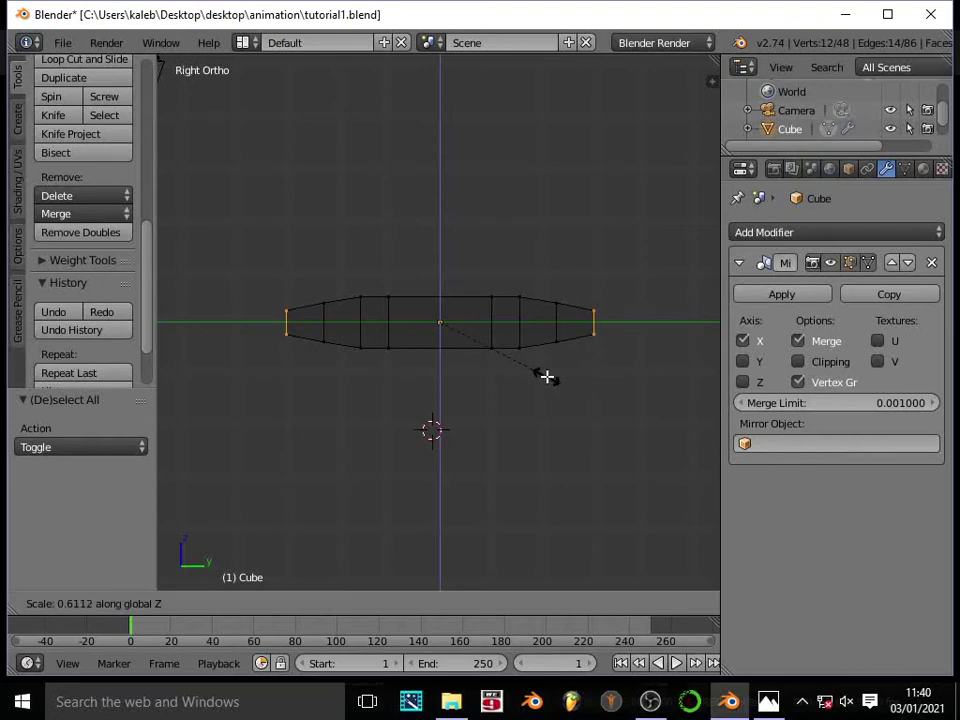
left_click(546, 376)
key("a")
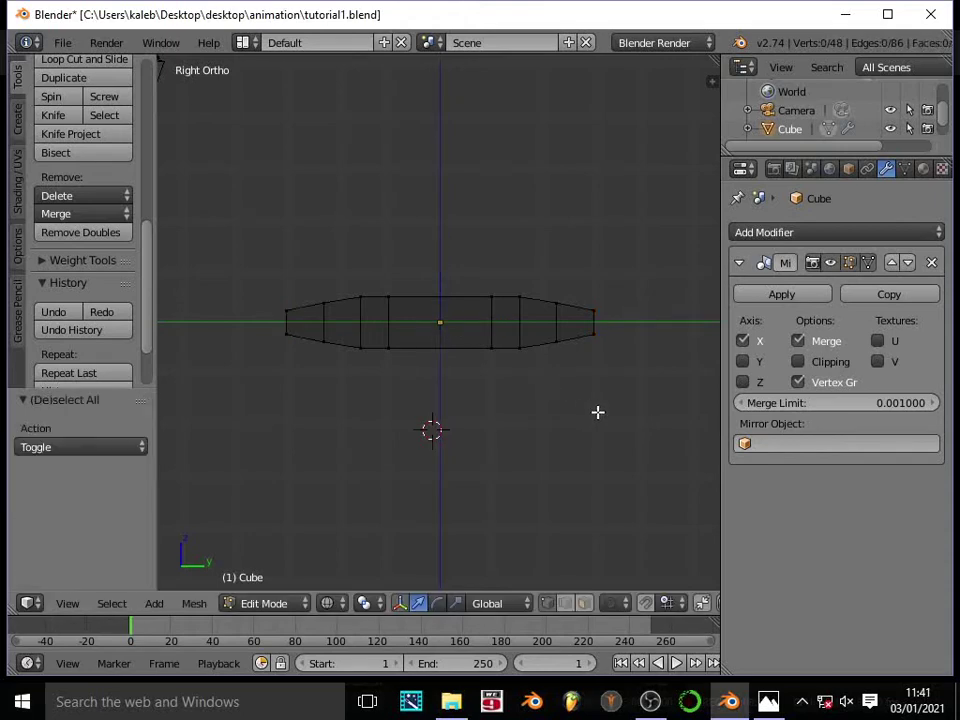
Inspect the body in solid shading from an angle, compare it with the drone reference picture in Photos, and return to Blender.
key("z")
mouse_move(521, 386)
middle_mouse_down()
mouse_move(594, 469)
mouse_move(555, 399)
mouse_move(572, 508)
mouse_move(559, 450)
mouse_move(599, 377)
mouse_move(634, 356)
mouse_move(576, 440)
middle_mouse_up()
scroll(559, 447, "up", 3)
scroll(559, 444, "down", 4)
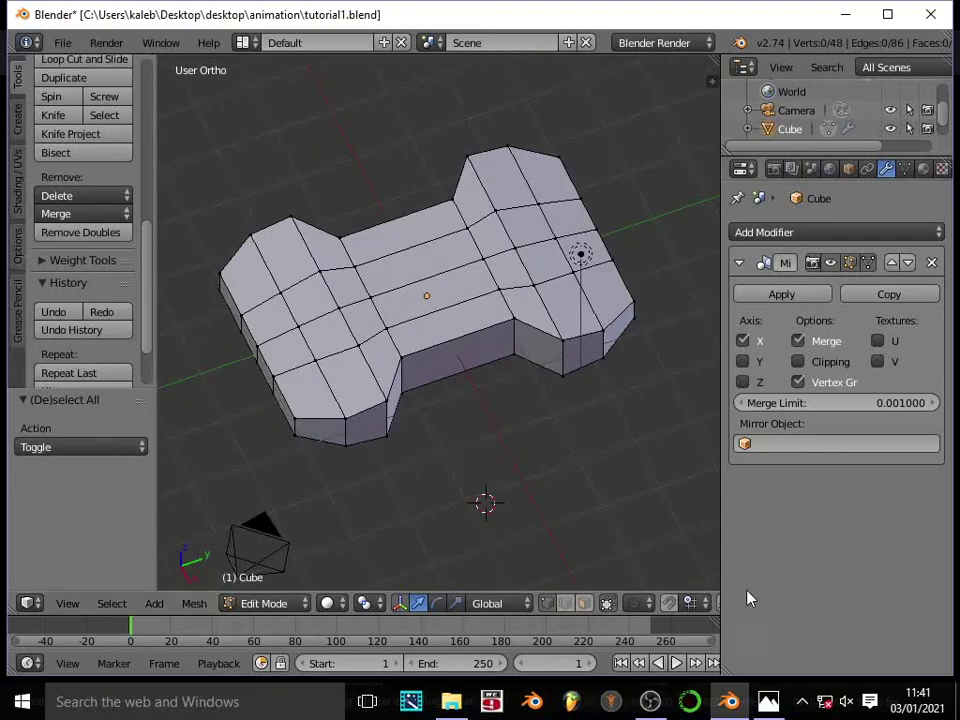
left_click(768, 701)
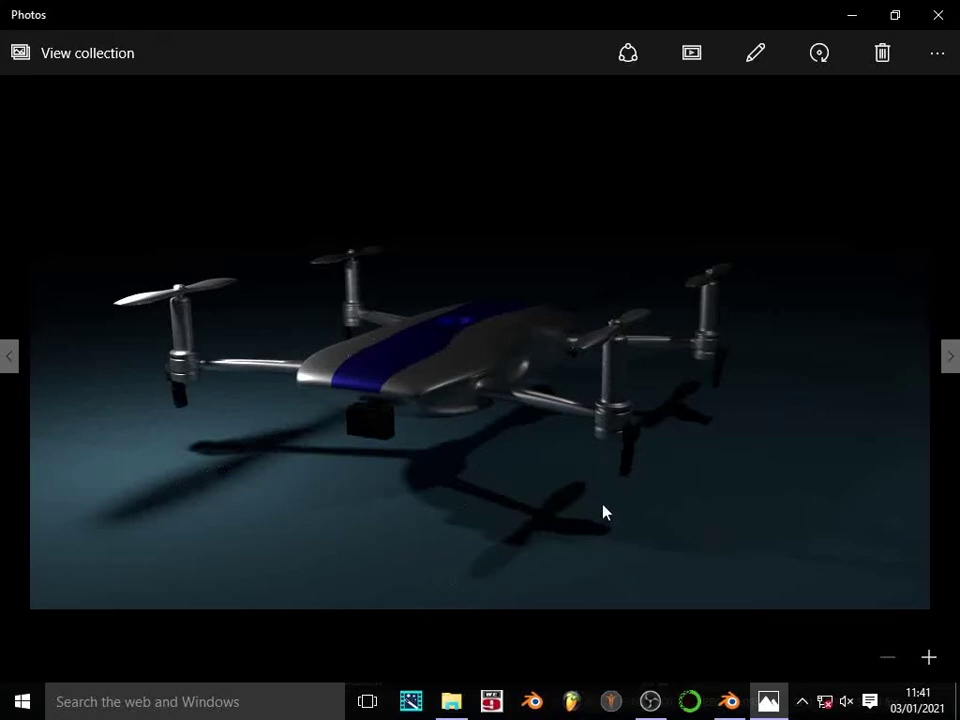
mouse_move(731, 701)
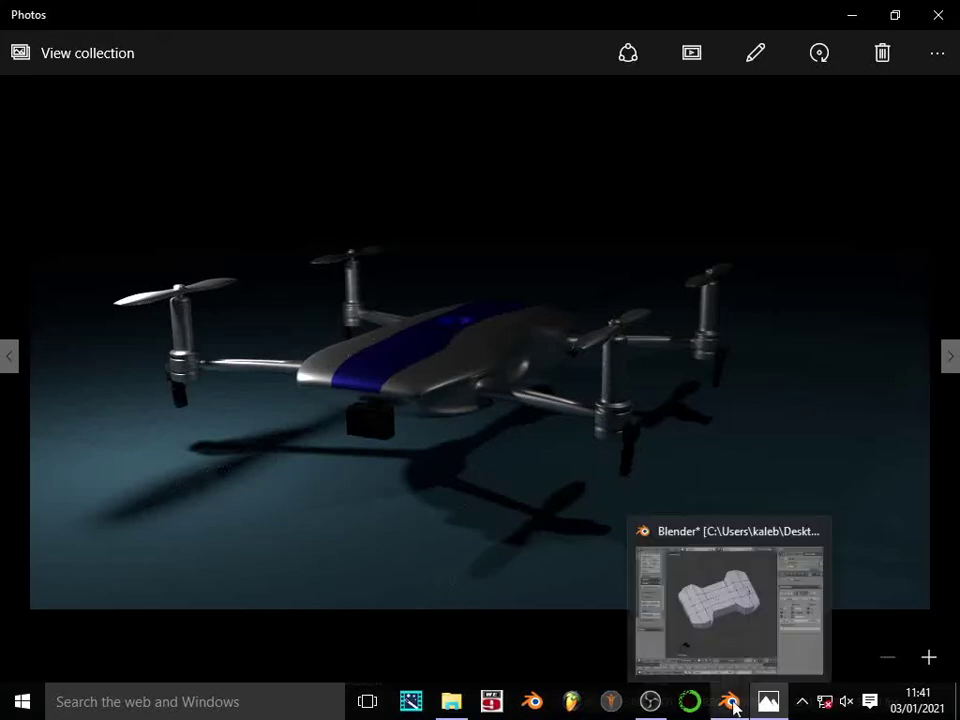
left_click(736, 638)
Box-select the lower vertices of the two outermost sections at the body's -Y end in the right side wireframe view.
key("KP_3")
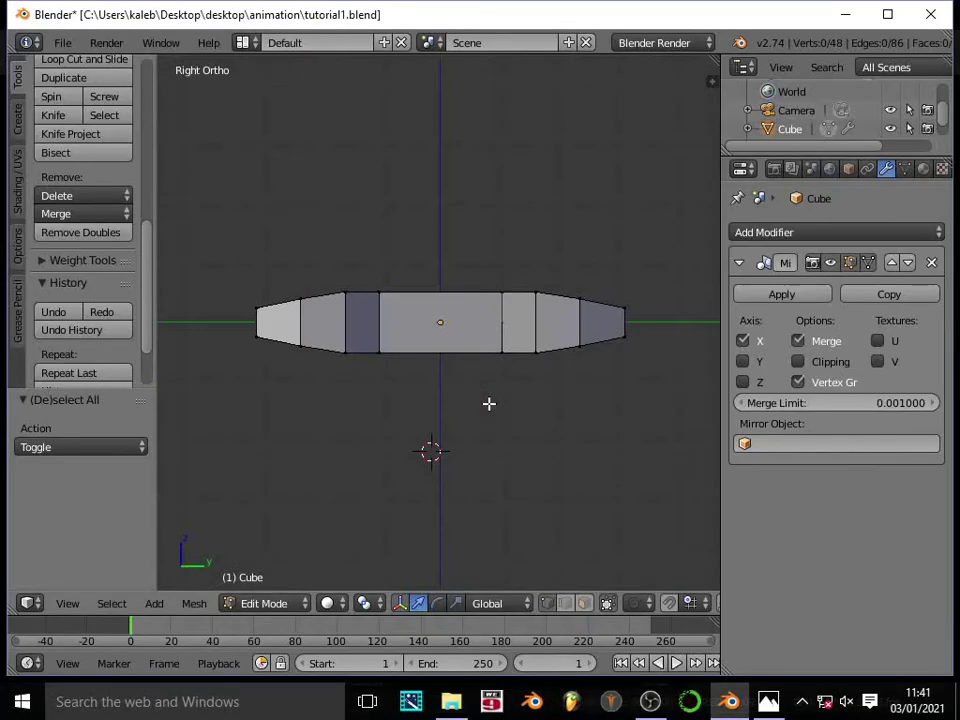
key("z")
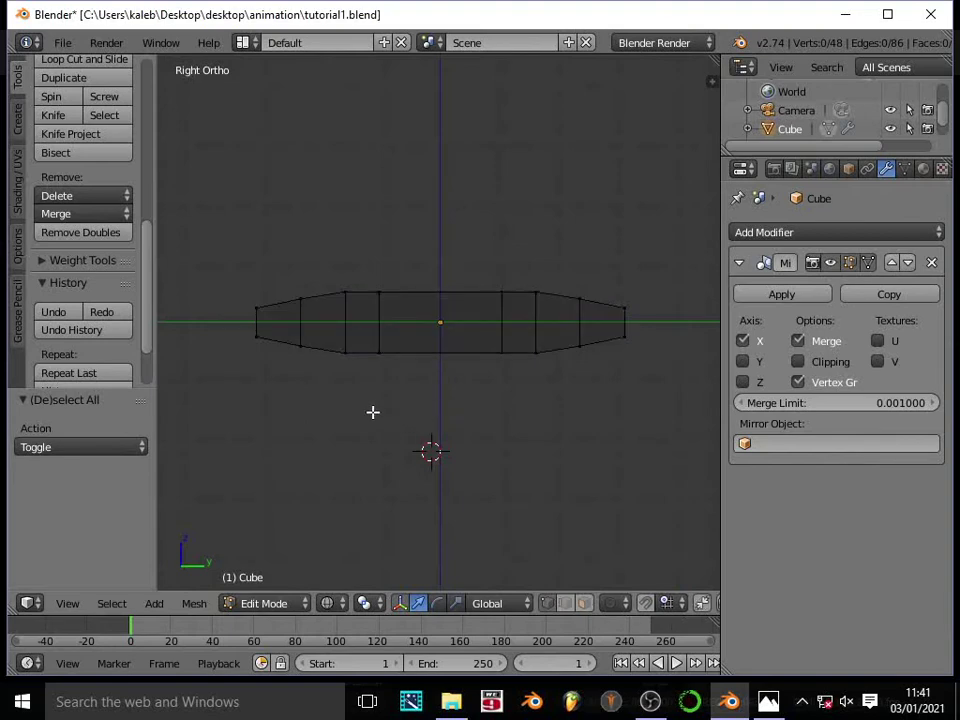
key("b")
left_click_drag(237, 330, 319, 360)
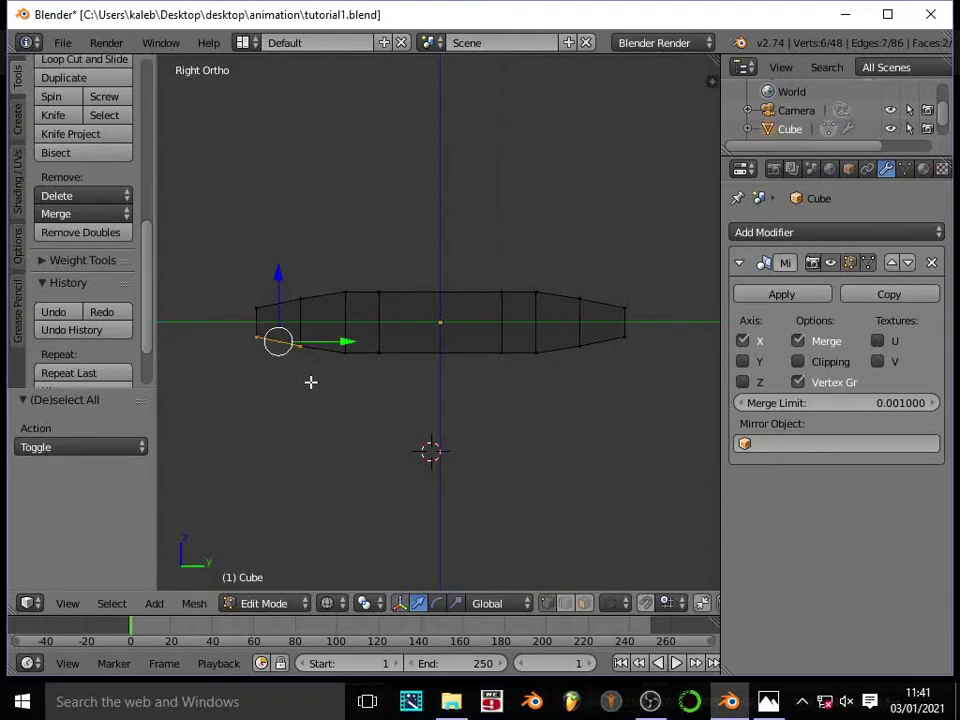
left_click_drag(283, 276, 279, 261)
left_click_drag(345, 326, 366, 331)
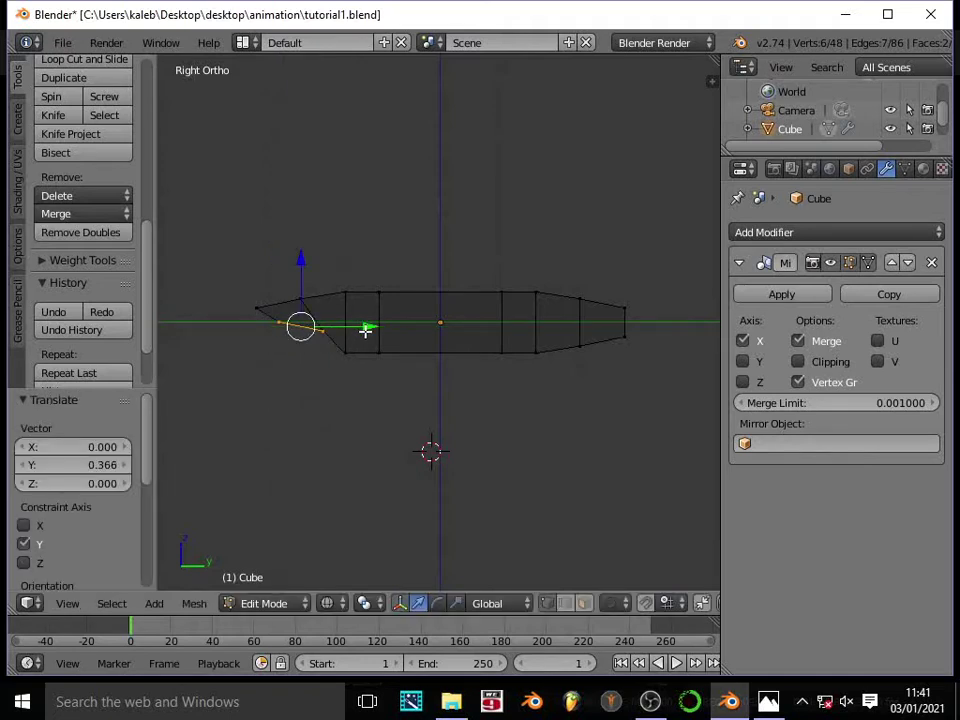
key("ctrl+z")
key("ctrl+z")
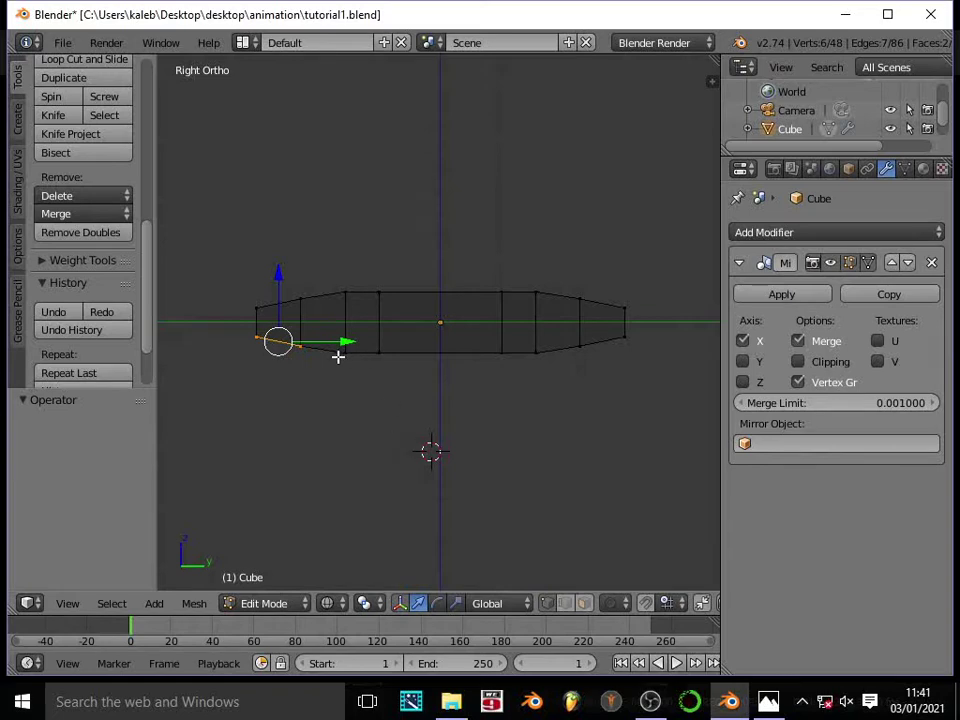
Move the selected lower end vertices 0.290 along Y and 0.137 along Z, then clear the selection.
key("g")
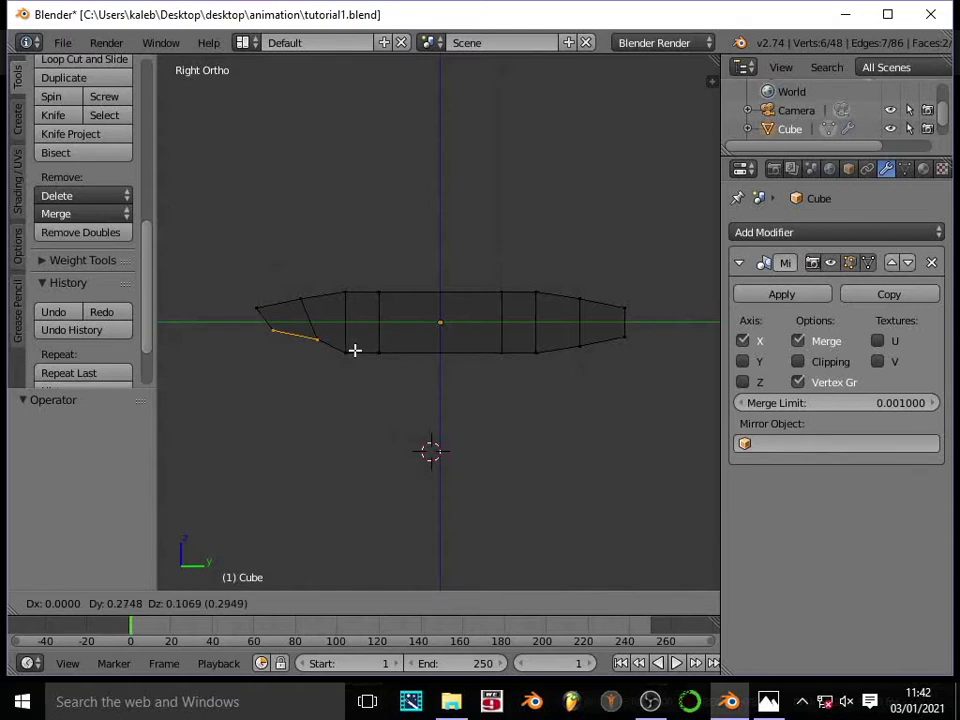
left_click(355, 348)
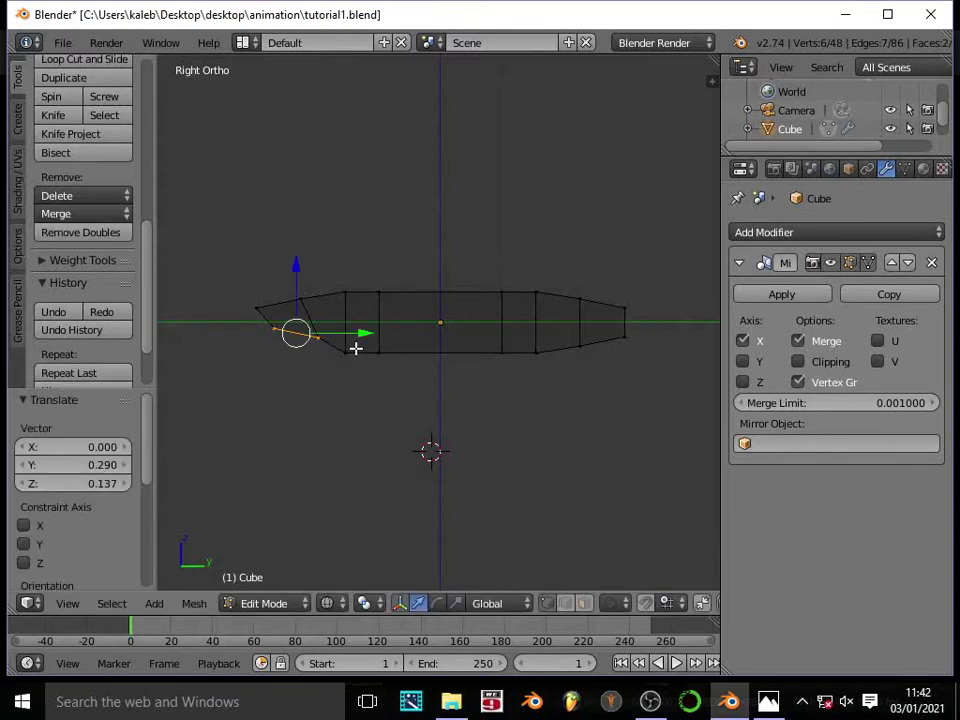
key("a")
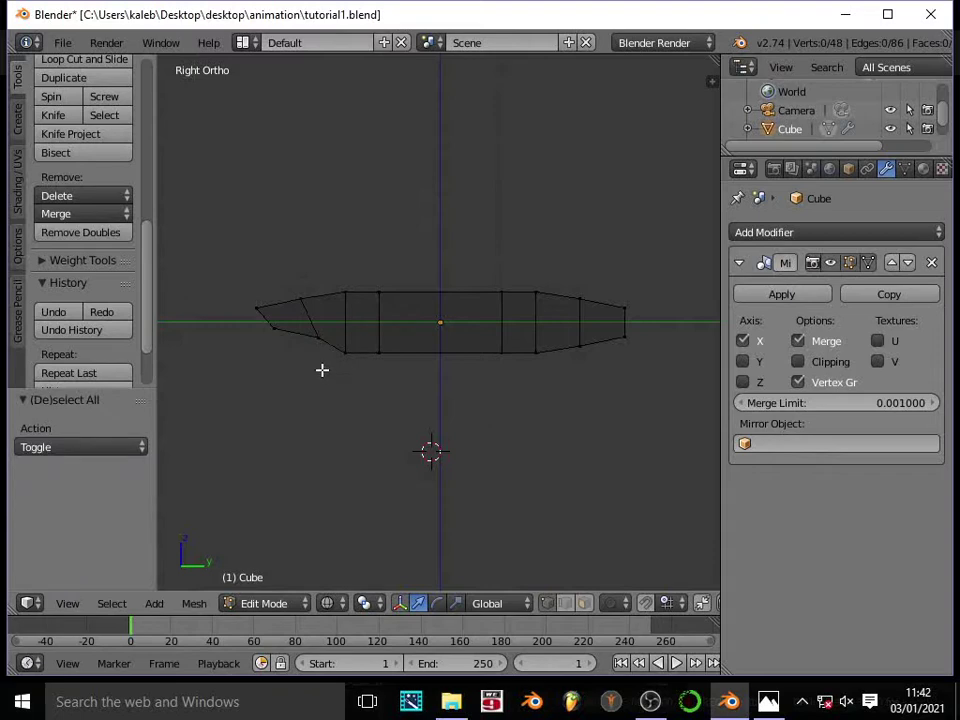
Circle-select the lower vertices of the second section from the -Y end, move them -0.107 along Z and clear the selection.
key("c")
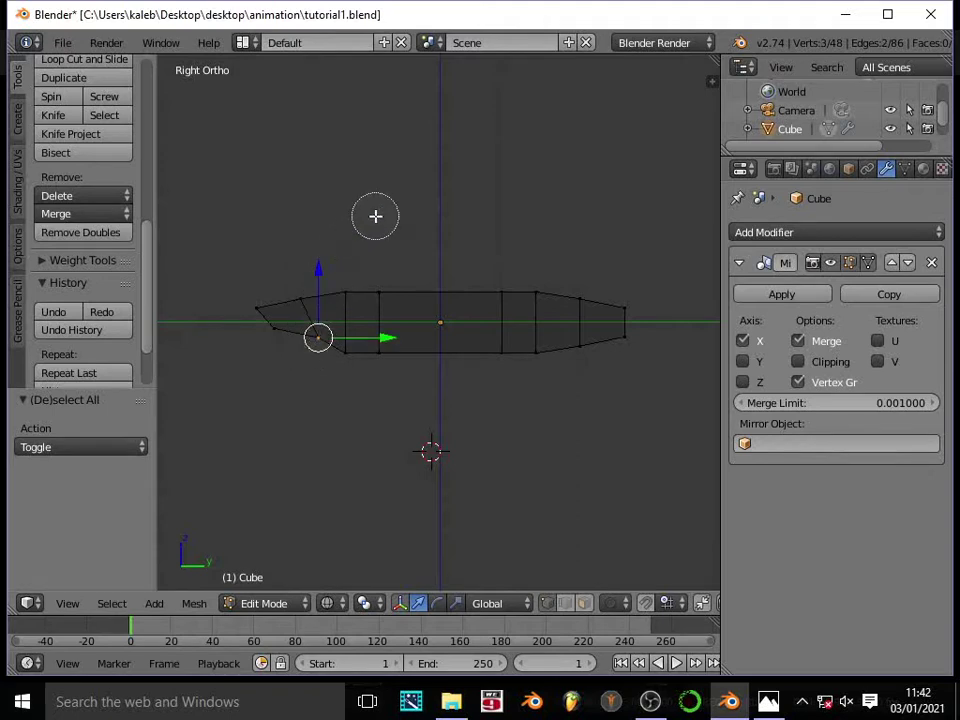
key("Escape")
left_click_drag(317, 270, 317, 278)
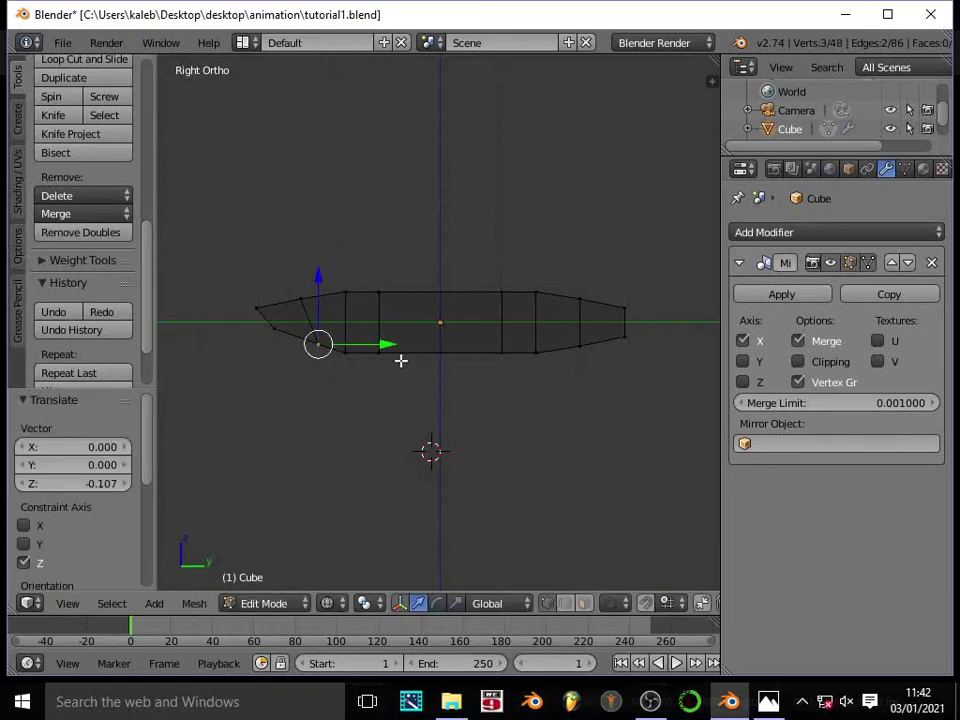
key("a")
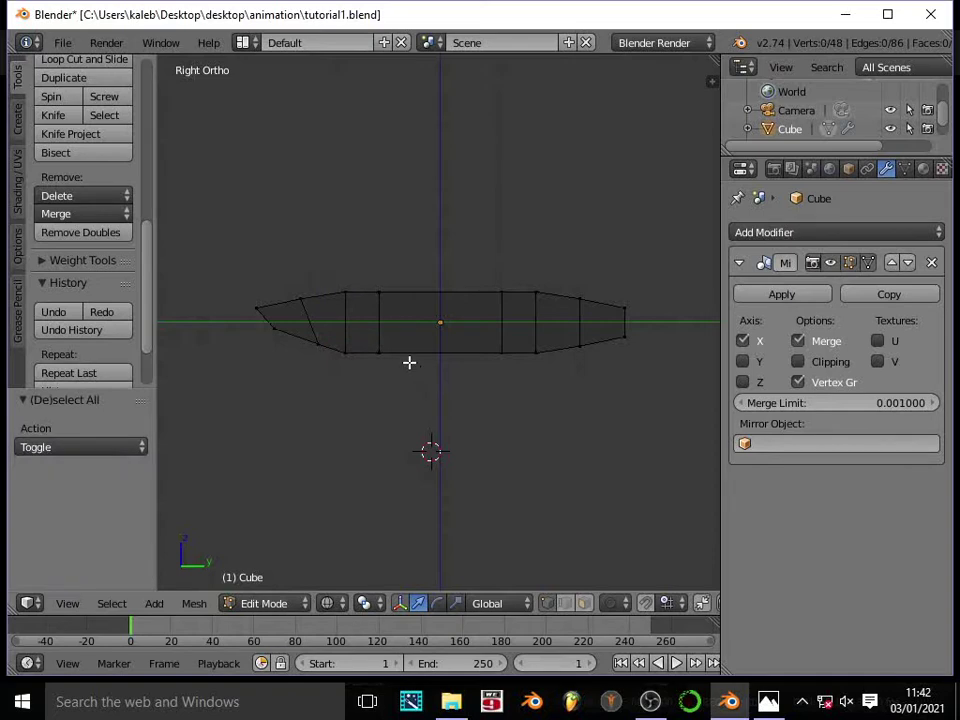
Inspect the reshaped -Y end in solid shading, comparing it with the drone reference picture in Photos before returning to Blender's right side view.
key("z")
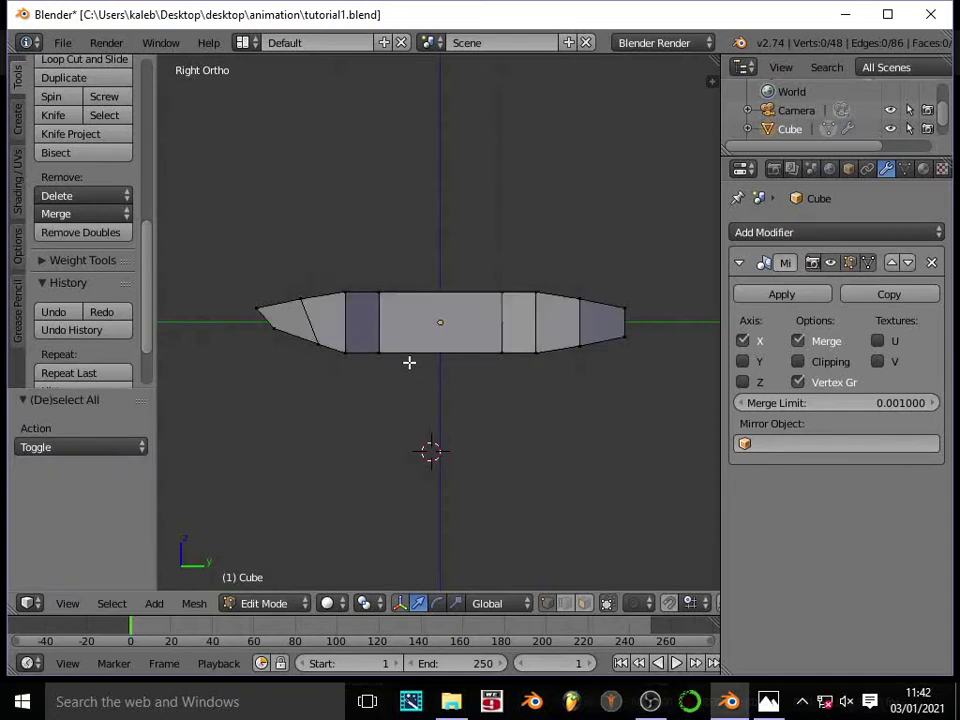
middle_click_drag(401, 362, 388, 431)
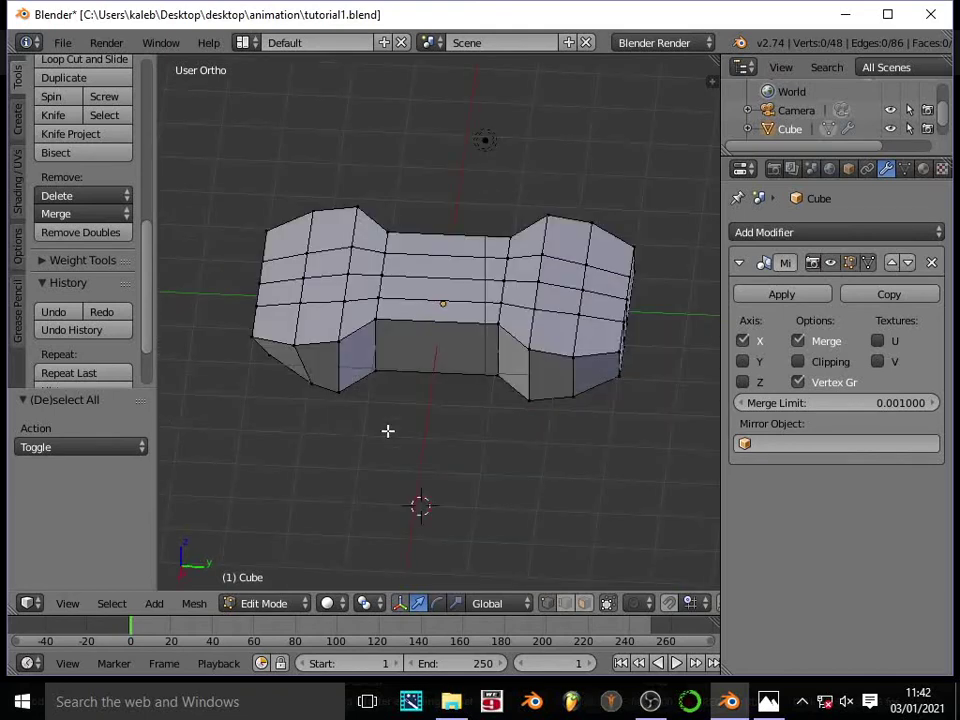
key("alt+Tab")
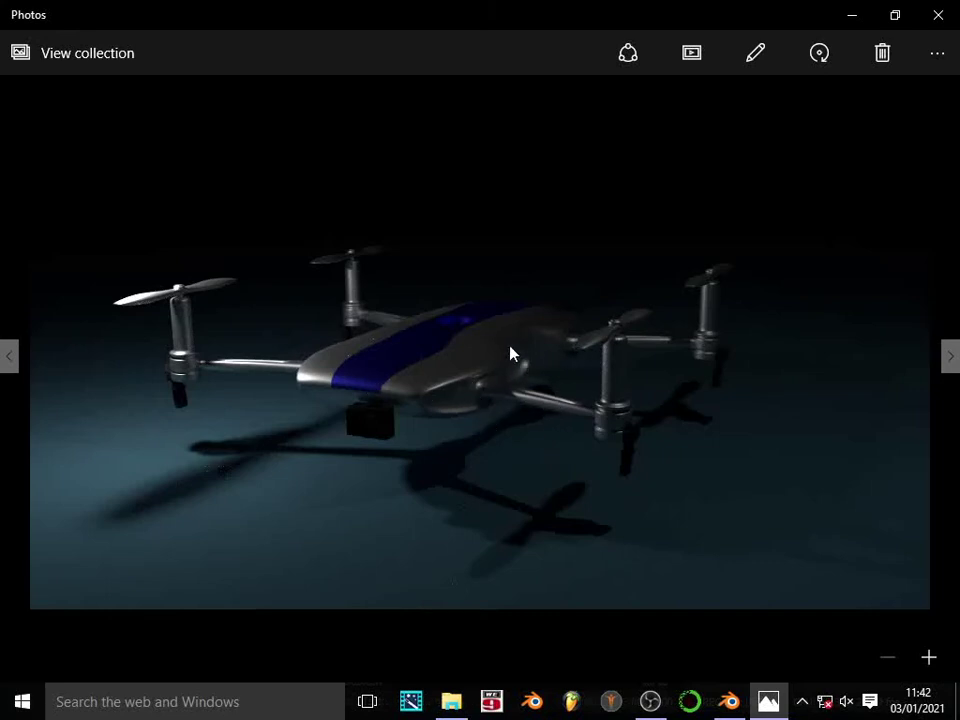
left_click(731, 703)
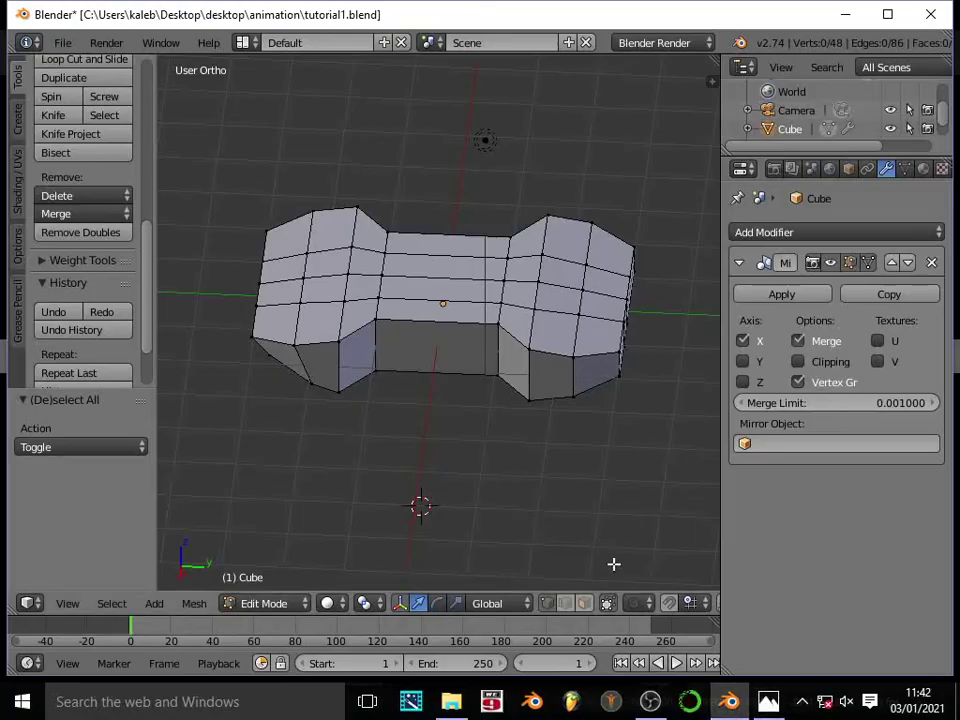
scroll(557, 462, "up", 1)
key("KP_3")
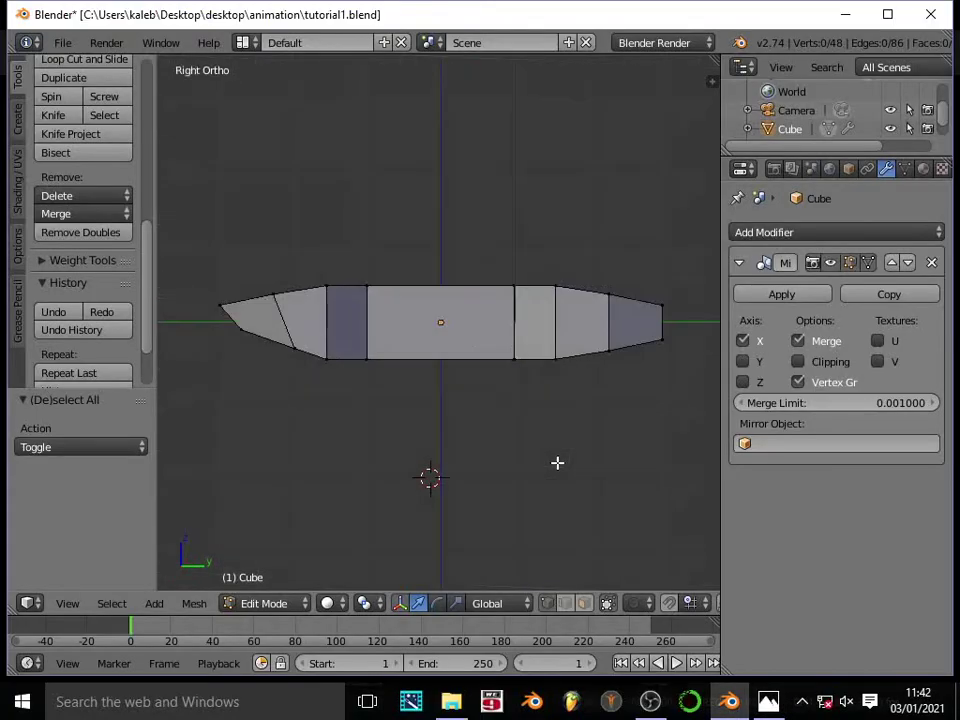
scroll(557, 461, "up", 1)
scroll(564, 484, "down", 1)
scroll(501, 361, "up", 1)
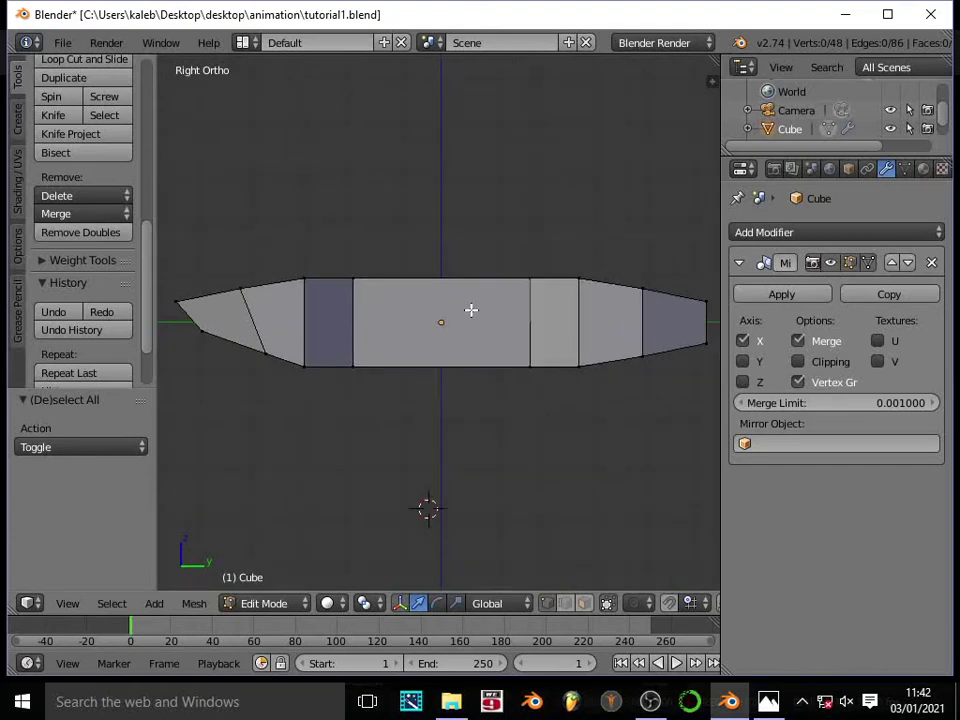
scroll(471, 311, "down", 1)
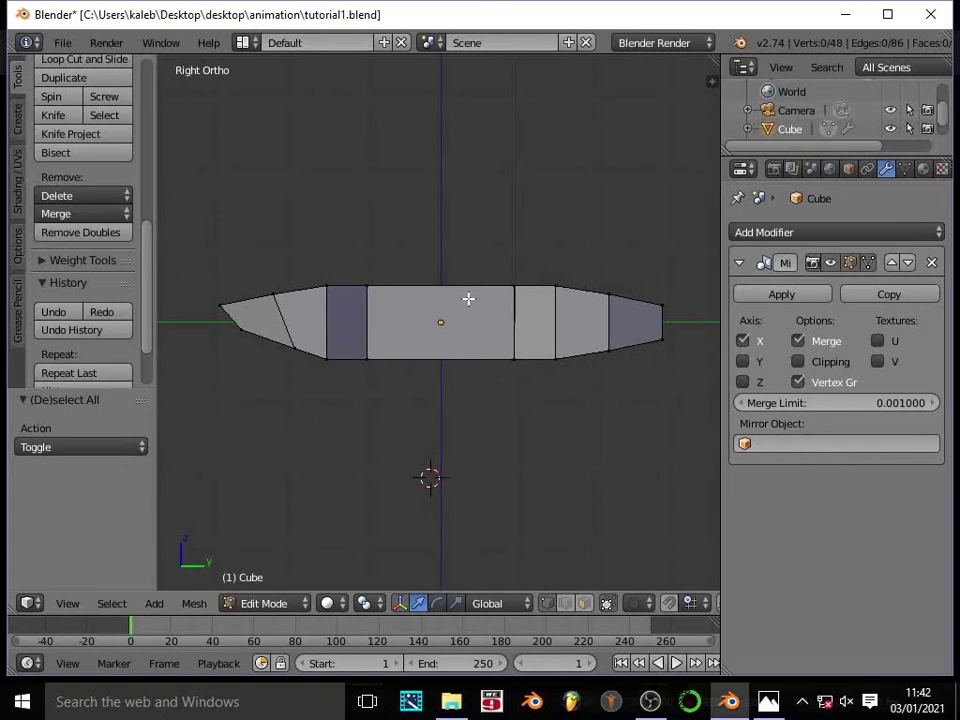
Inset the body's central side face in face selection mode by extruding it in place and scaling it to 0.837, then clear the selection.
middle_click_drag(396, 300, 360, 298)
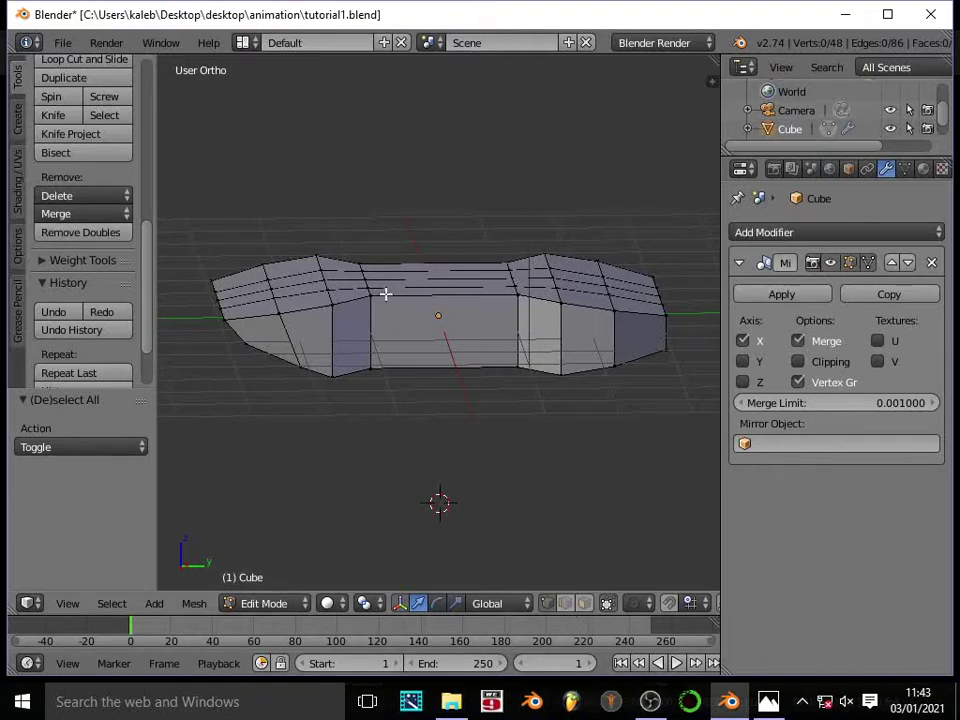
left_click(584, 604)
scroll(432, 413, "up", 3)
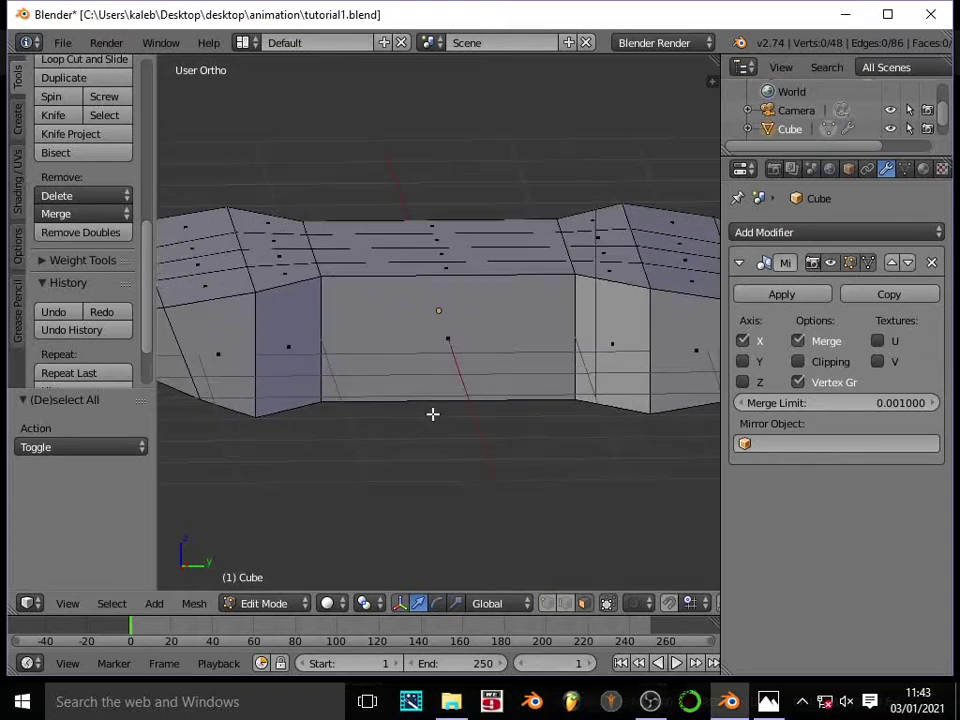
middle_click_drag(435, 424, 443, 336)
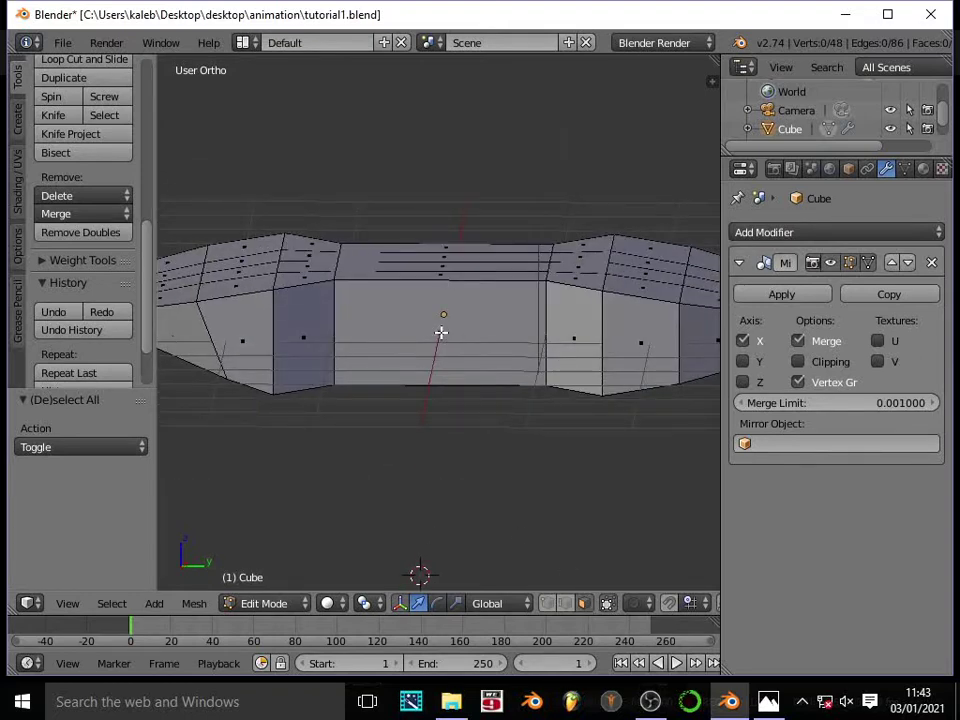
scroll(455, 344, "up", 1)
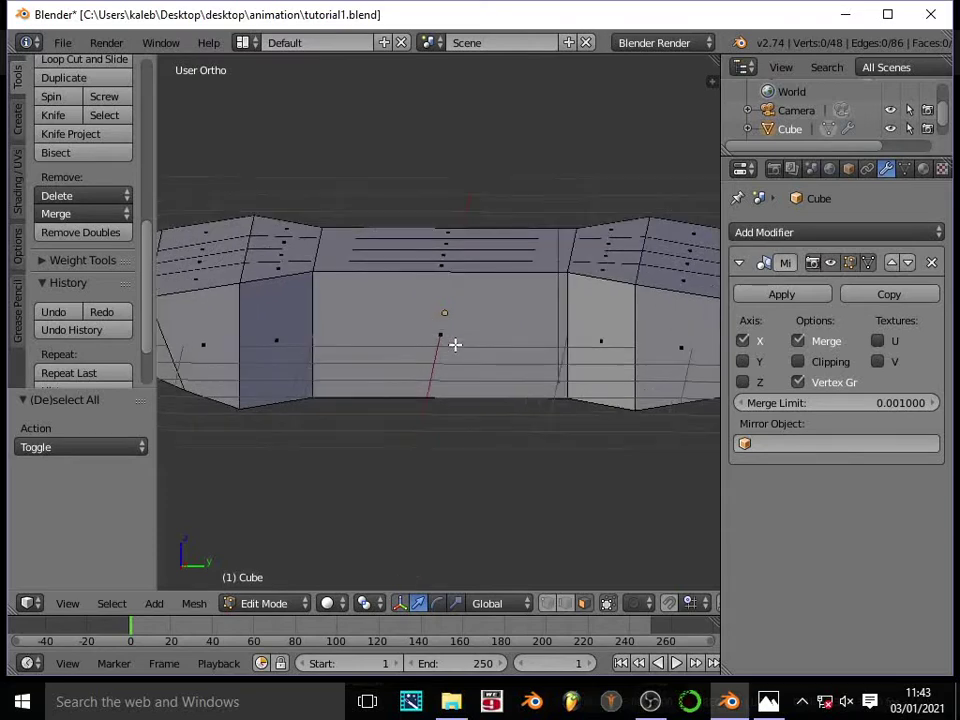
scroll(455, 344, "up", 1)
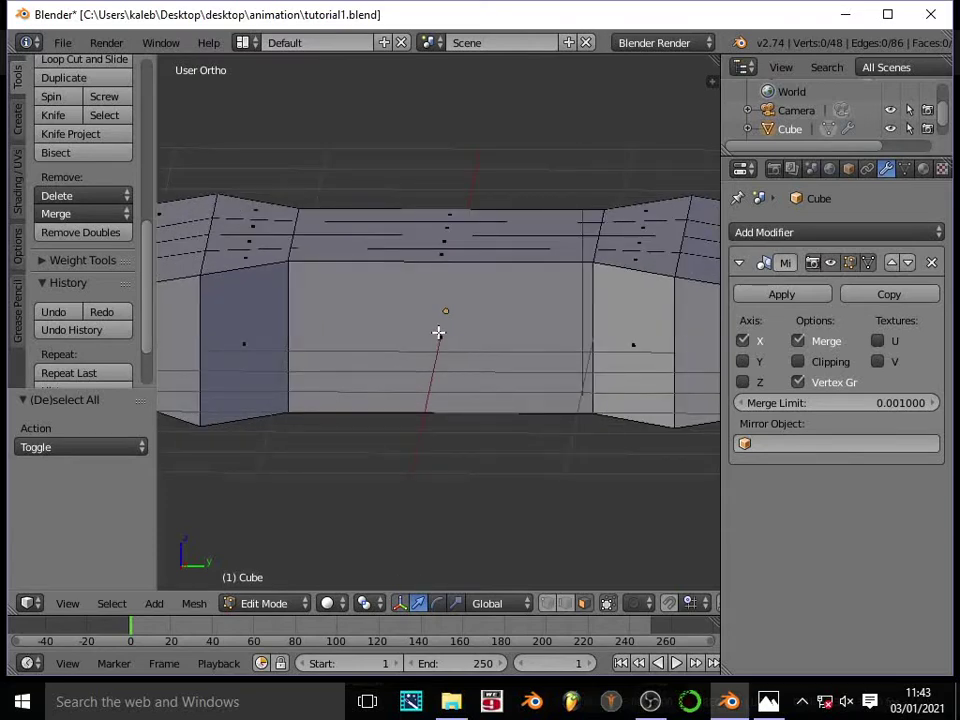
right_click(441, 337)
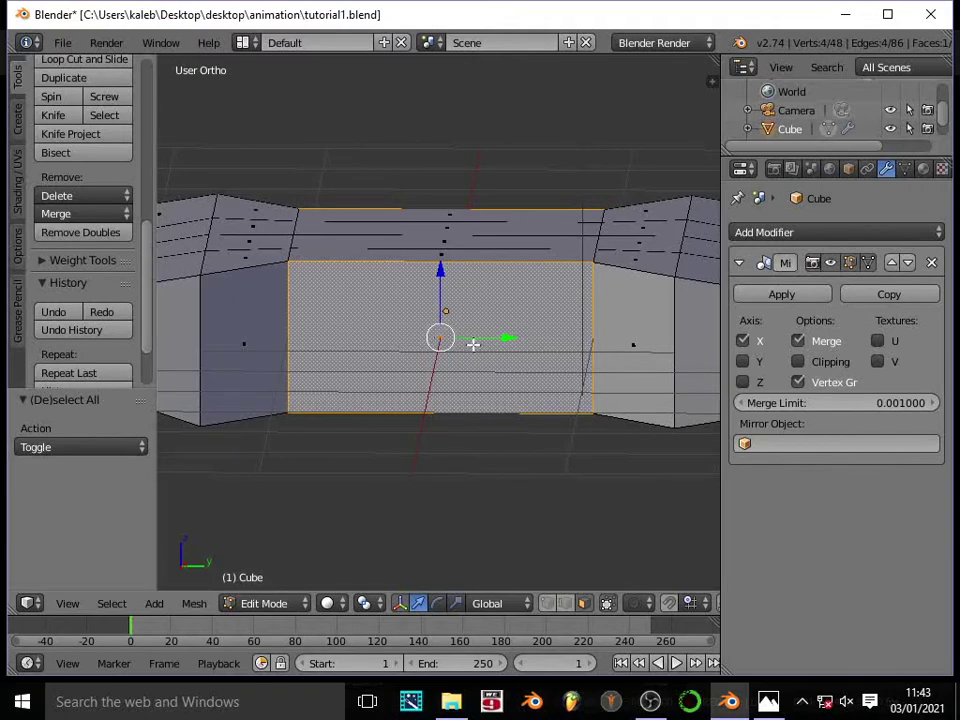
middle_click_drag(441, 337, 505, 395)
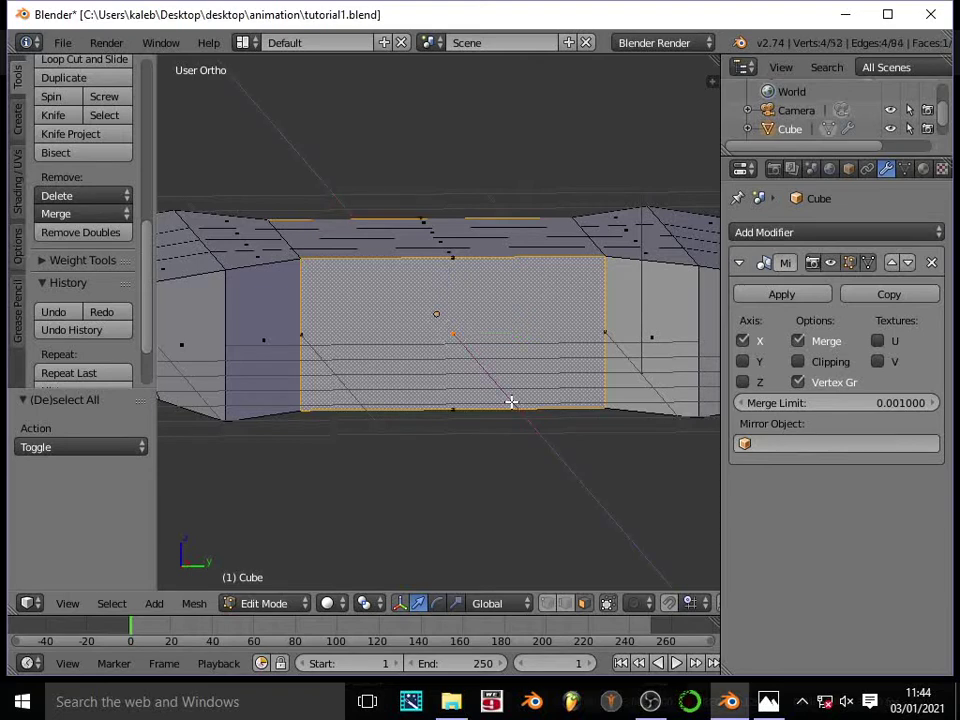
key("e")
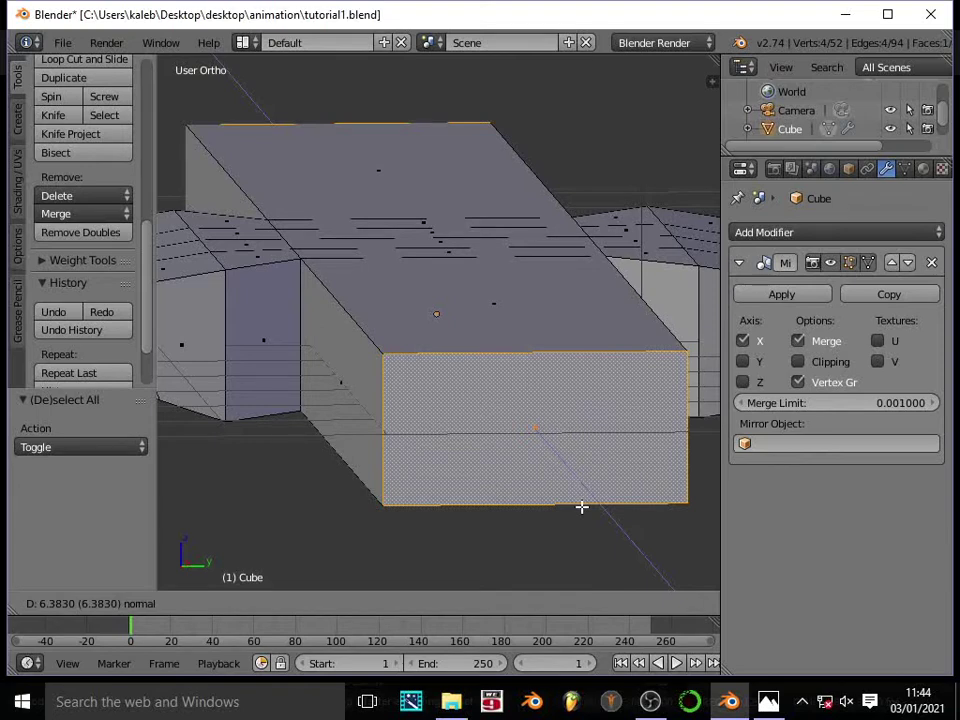
key("Escape")
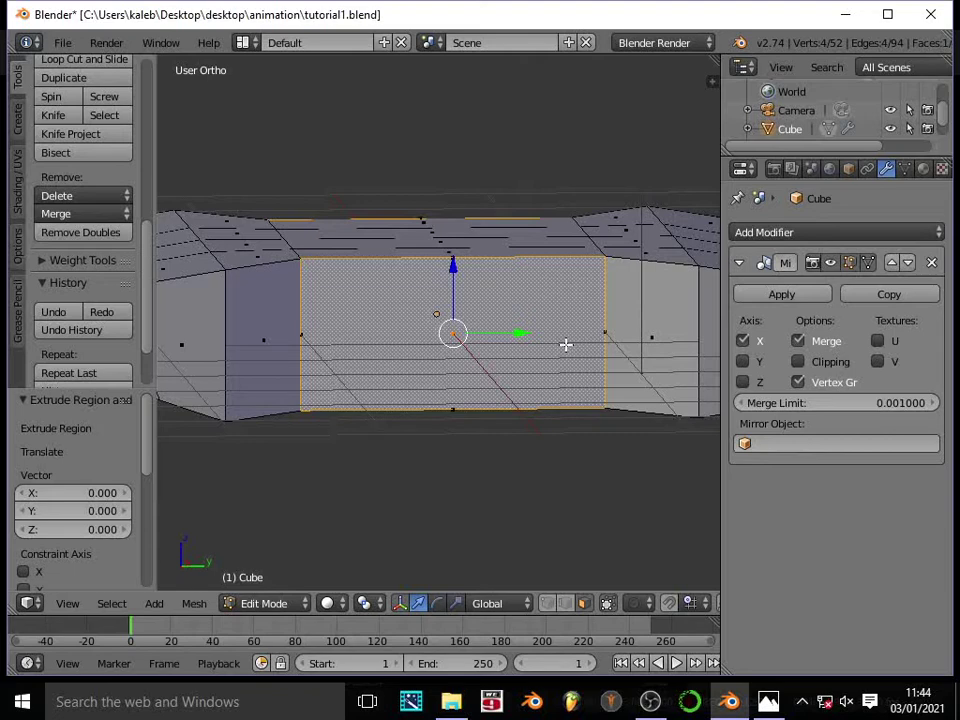
key("s")
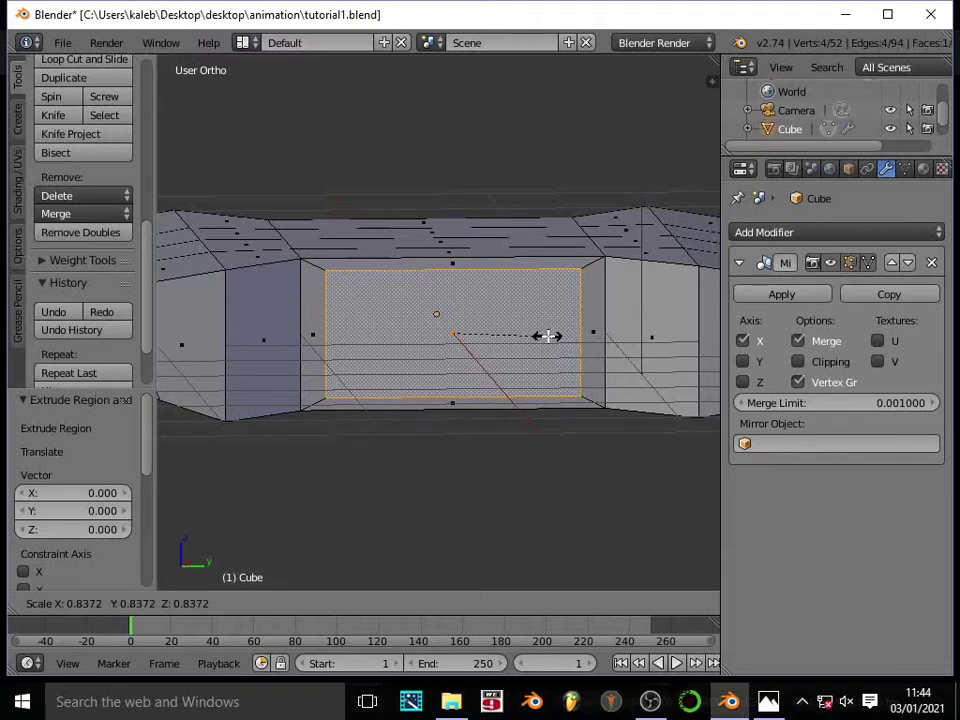
left_click(548, 336)
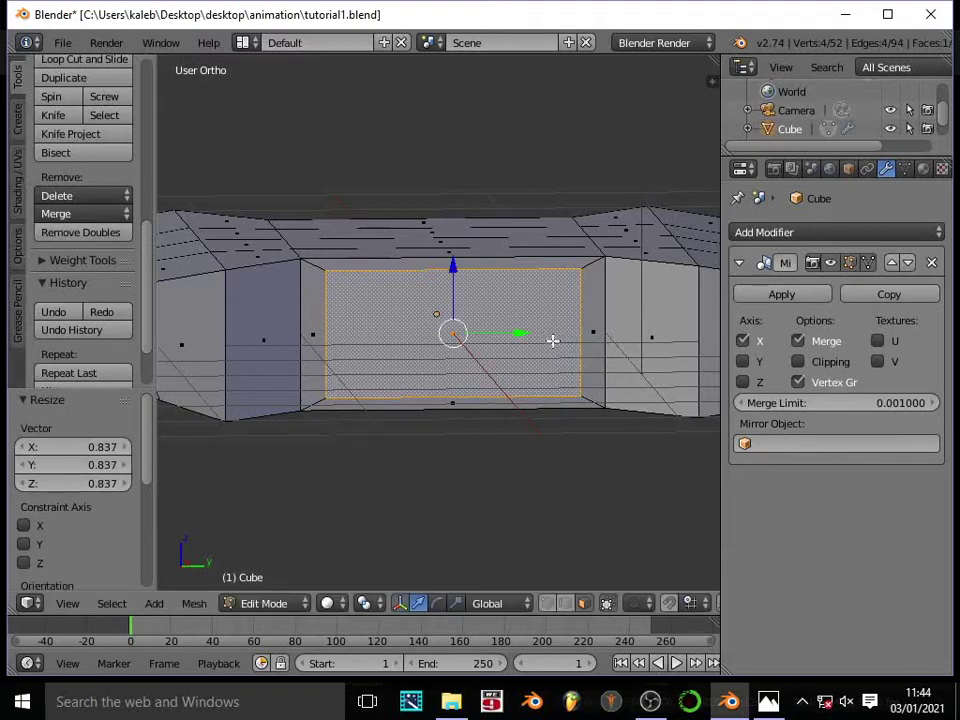
key("a")
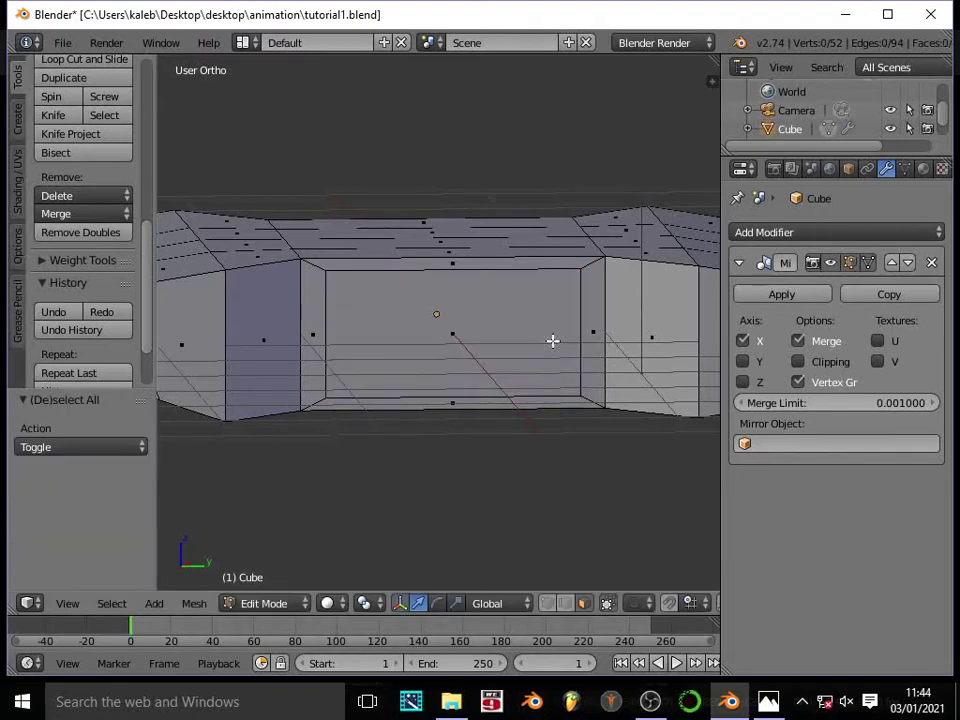
Extrude the central inset side face in place in face selection mode and scale it to 0.970.
left_click(565, 603)
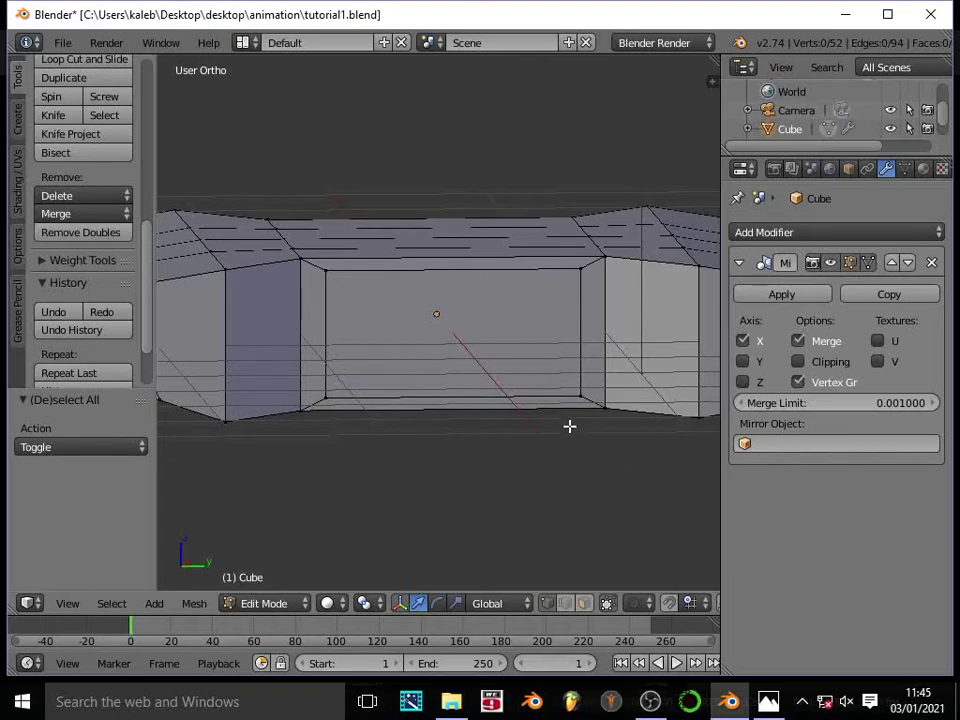
middle_click_drag(557, 388, 585, 426)
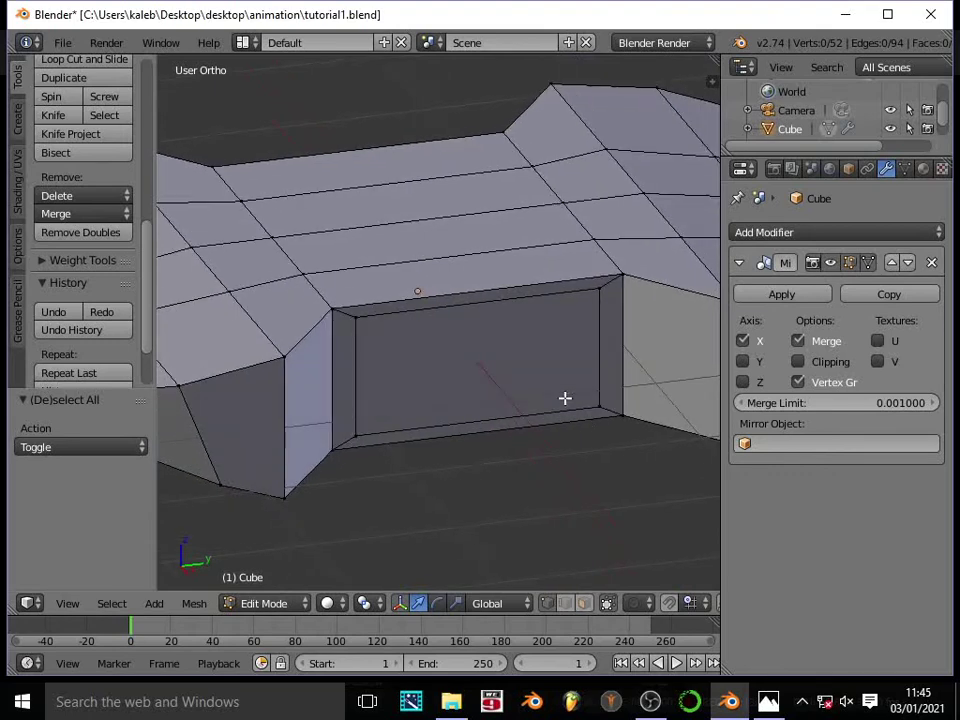
left_click(583, 603)
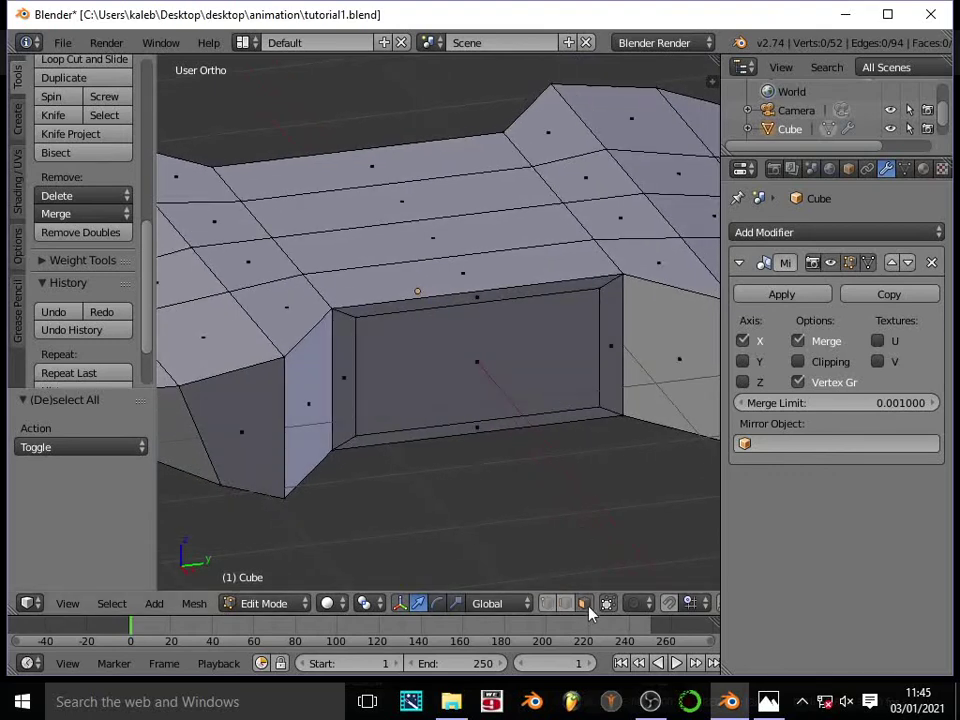
right_click(477, 363)
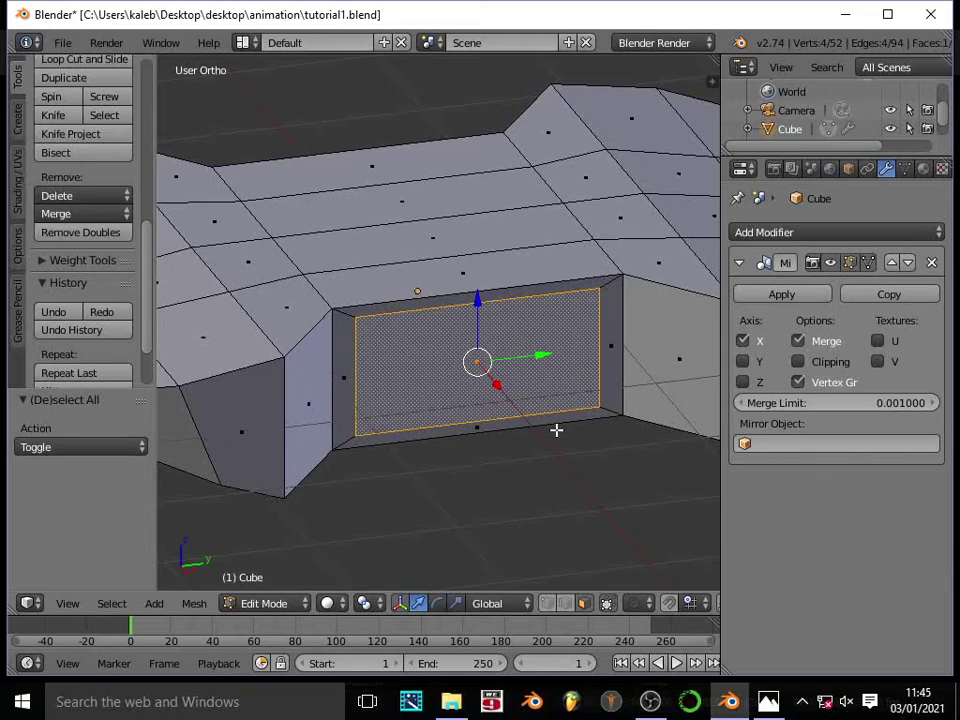
key("e")
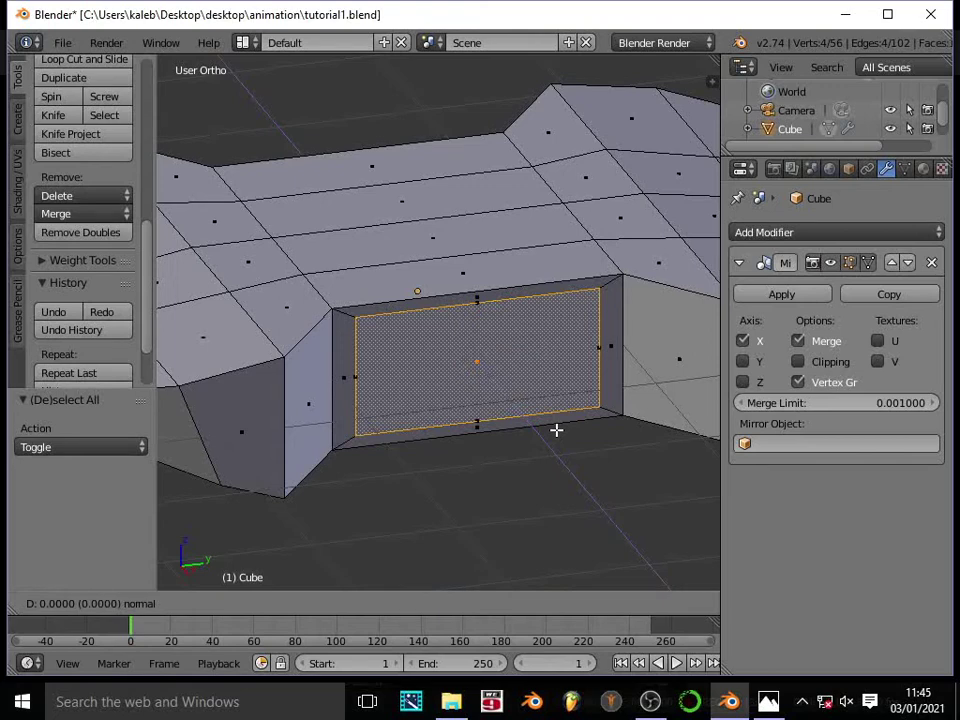
right_click(556, 429)
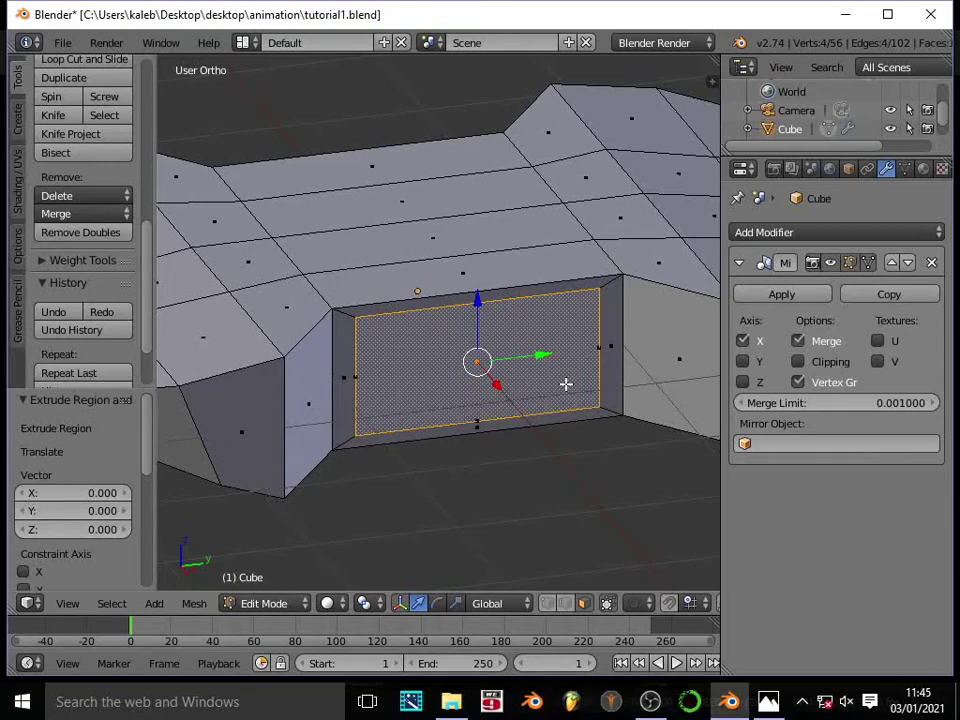
key("s")
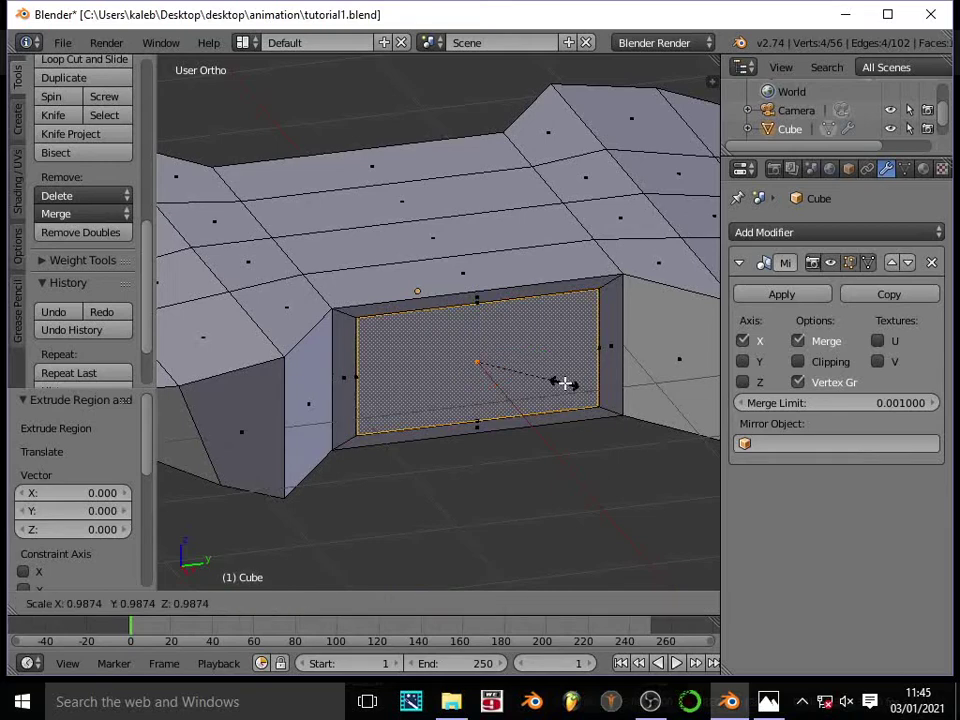
left_click(563, 380)
scroll(566, 379, "up", 2)
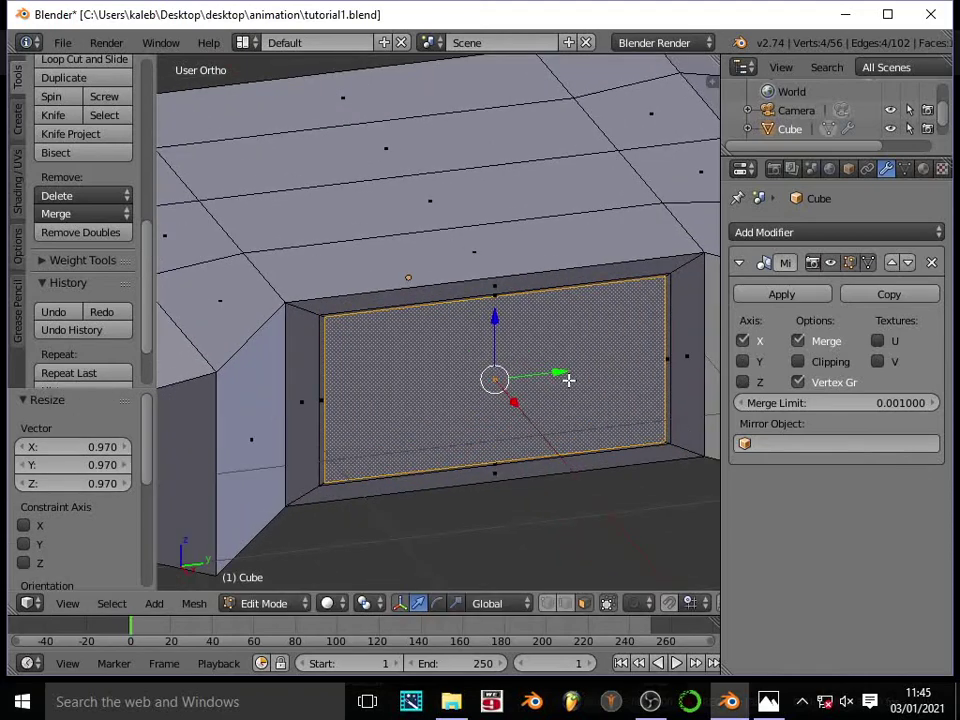
Move the scaled central side face inward along X to form a recess, then clear the selection.
middle_click_drag(566, 411, 605, 411)
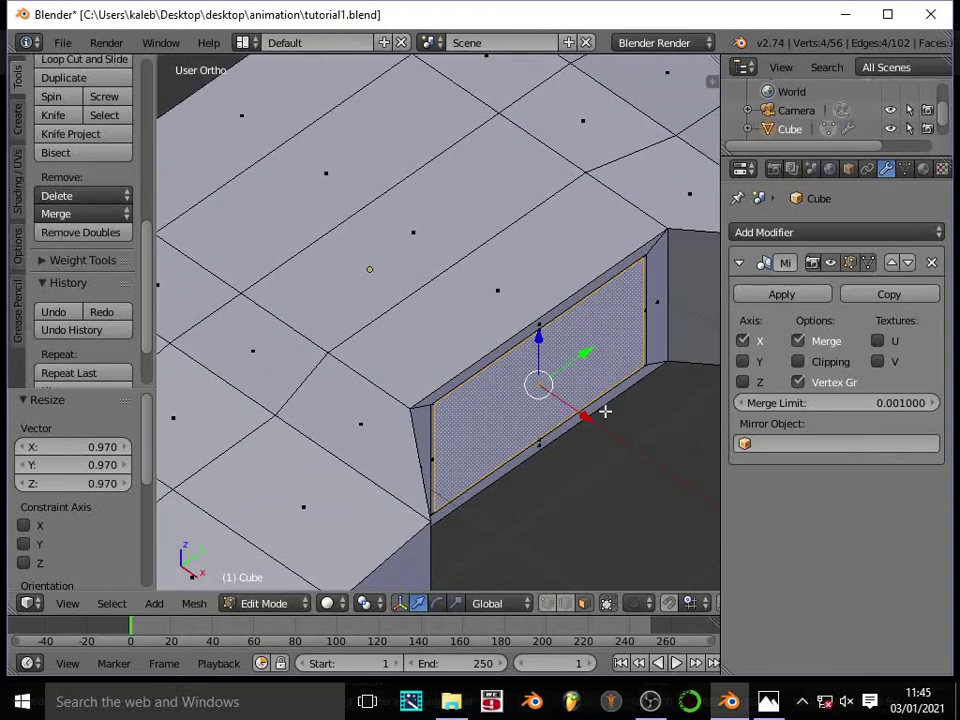
scroll(605, 411, "down", 2)
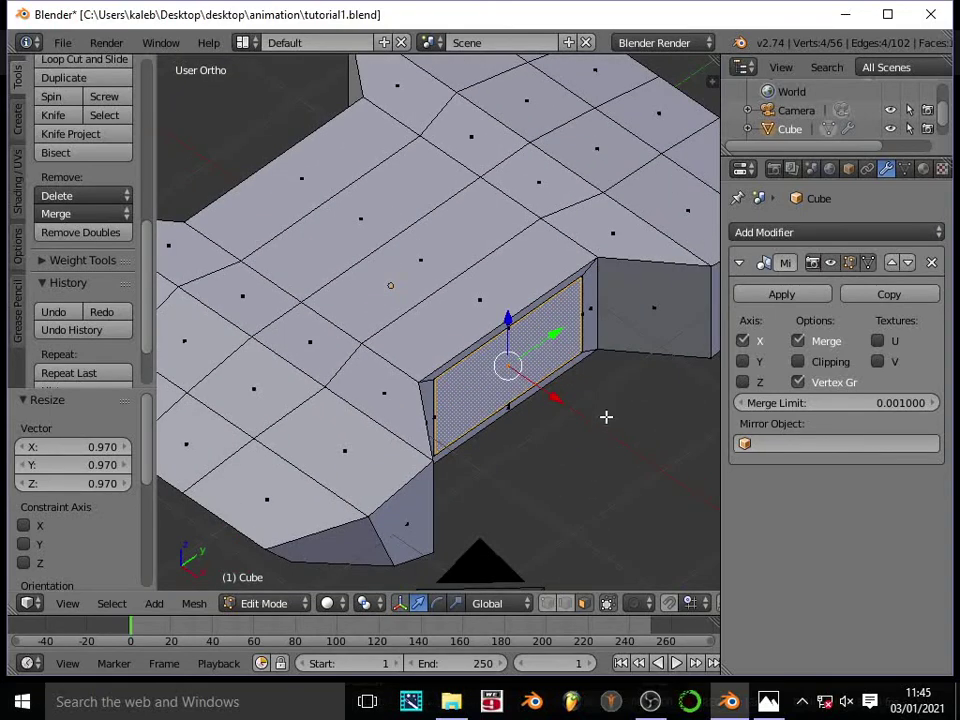
middle_click_drag(613, 414, 587, 411)
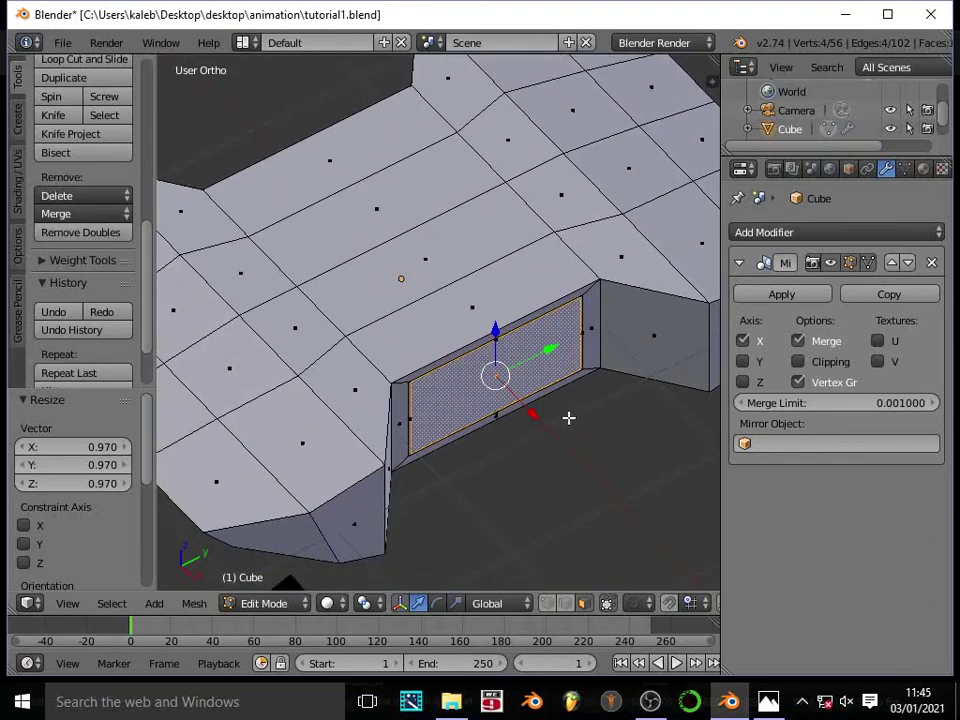
mouse_move(568, 417)
middle_mouse_down()
mouse_move(598, 420)
mouse_move(591, 437)
mouse_move(578, 399)
mouse_move(564, 420)
middle_mouse_up()
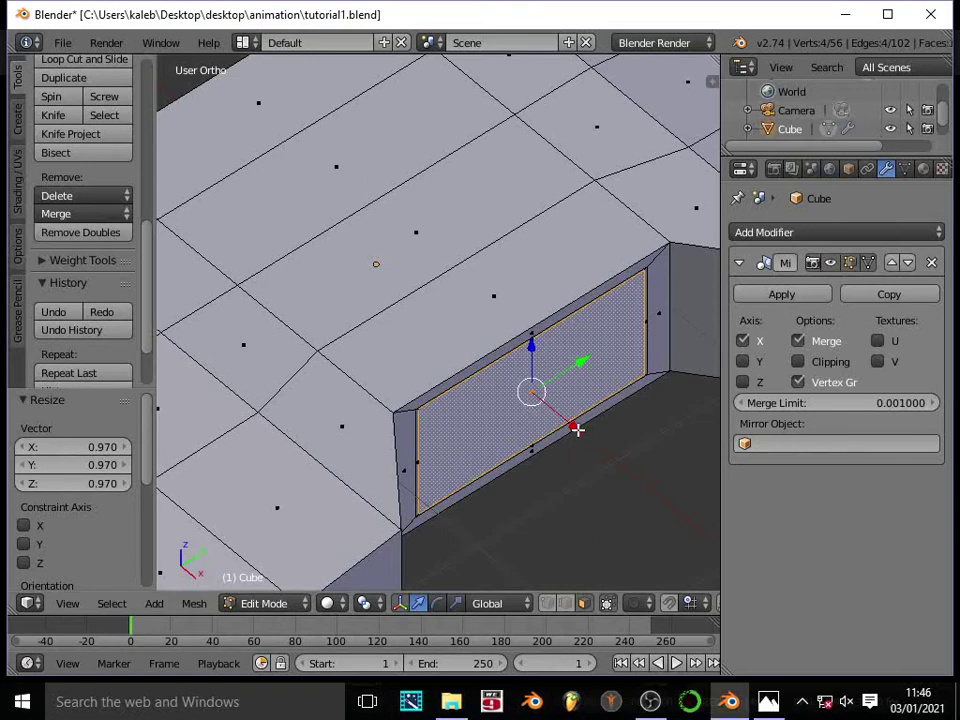
left_click_drag(576, 428, 555, 417)
middle_click_drag(584, 403, 426, 358)
key("a")
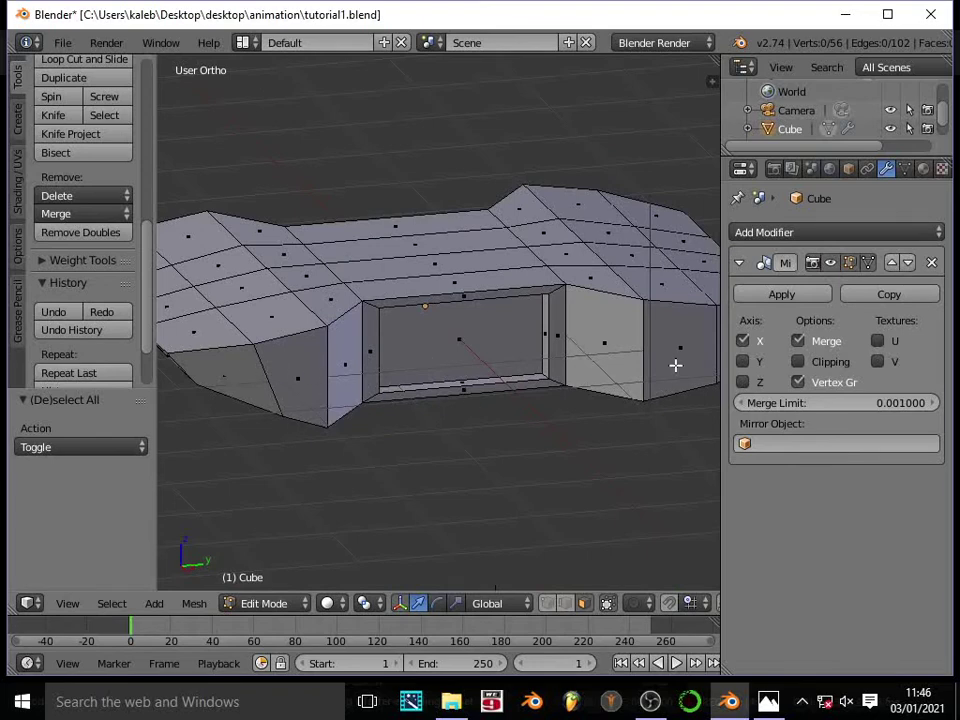
Inspect the recessed body and compare it with the drone reference picture in Photos before returning to Blender to examine its side and -Y end.
scroll(670, 364, "down", 3)
middle_click_drag(645, 328, 551, 356)
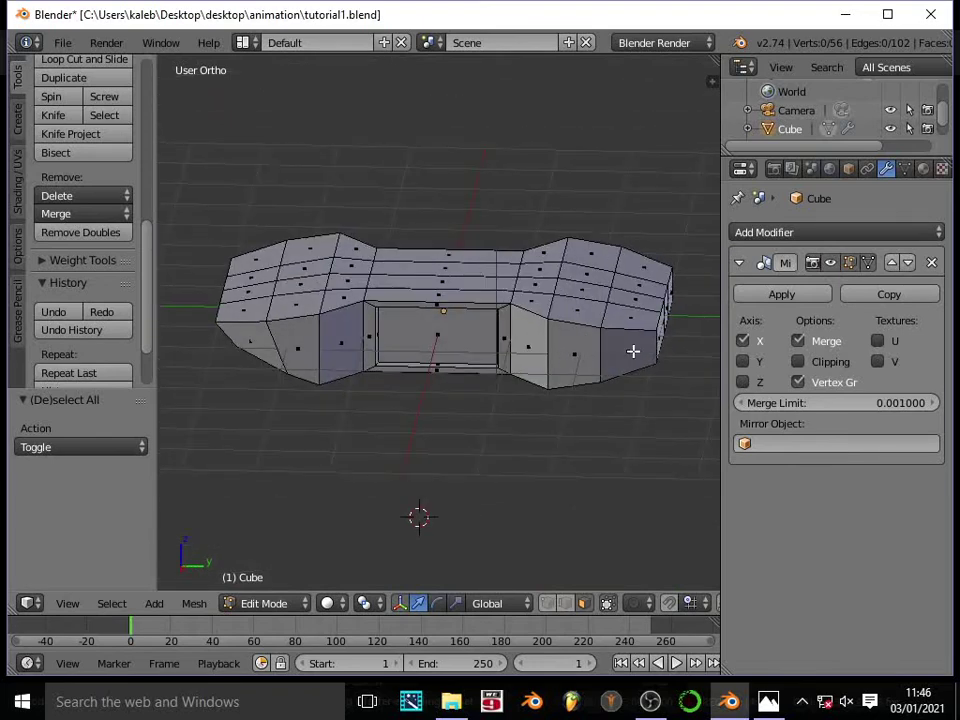
middle_click_drag(628, 349, 700, 563)
left_click(768, 700)
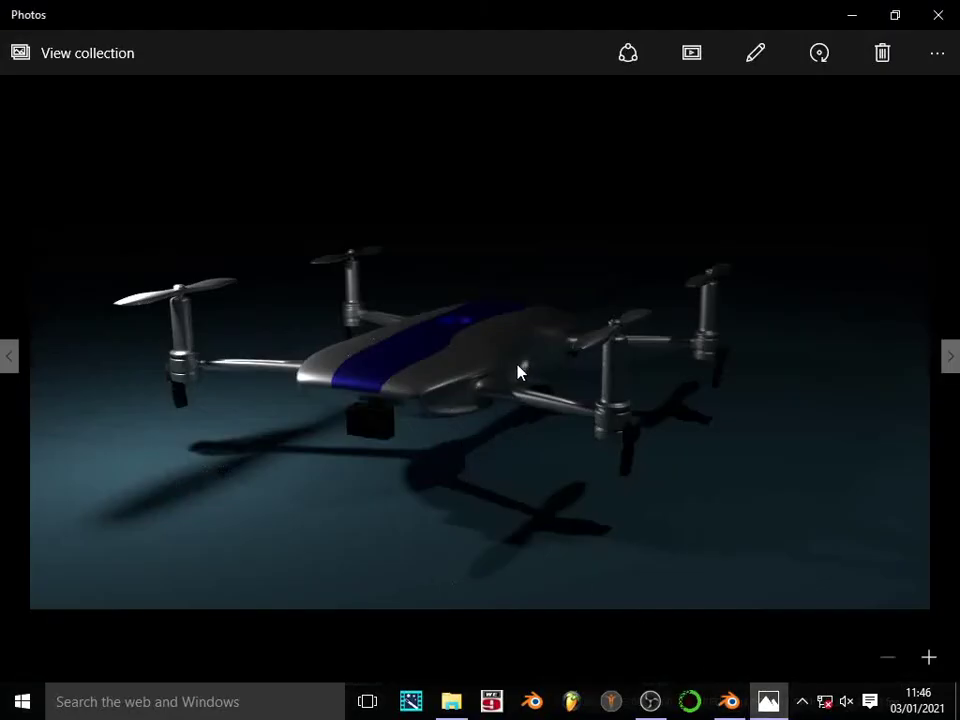
left_click(729, 701)
key("KP_3")
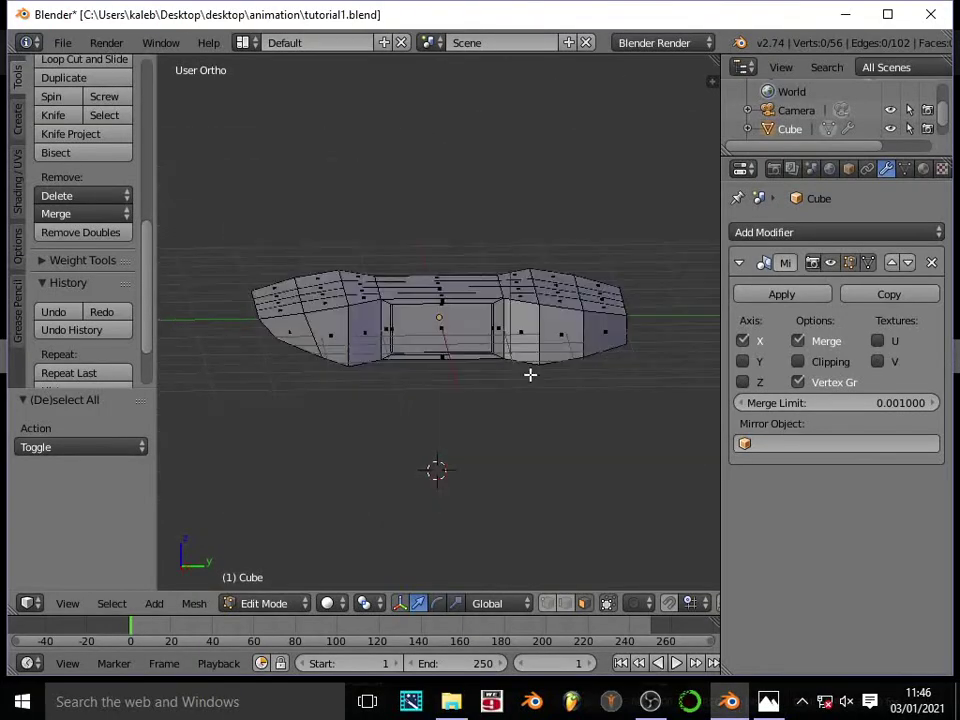
scroll(474, 381, "up", 2)
scroll(474, 382, "down", 1)
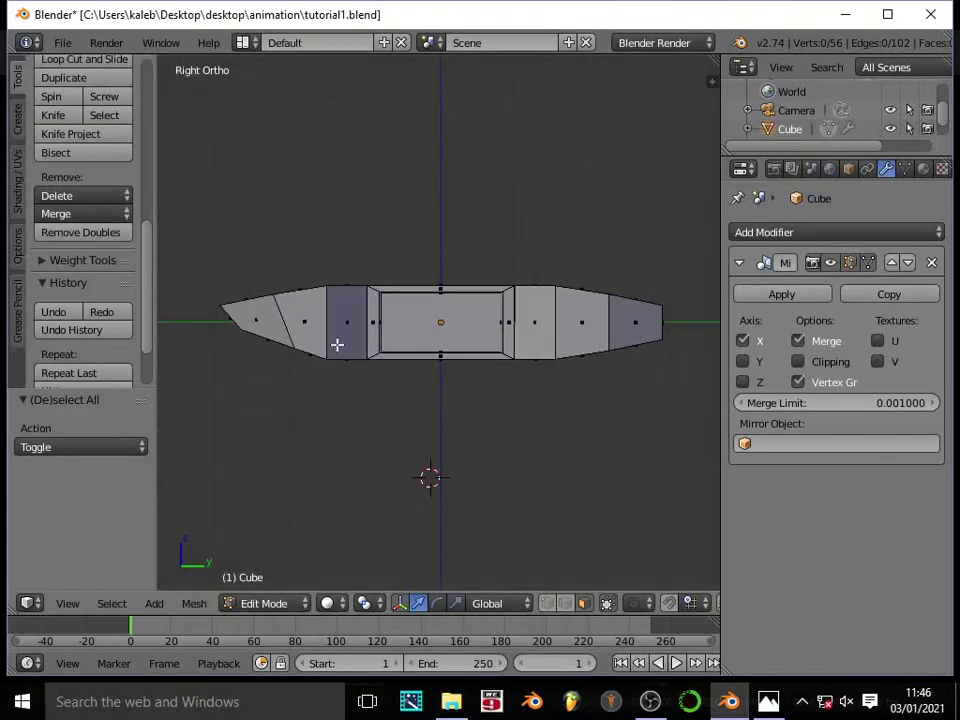
middle_click_drag(282, 321, 380, 388)
scroll(298, 362, "up", 2)
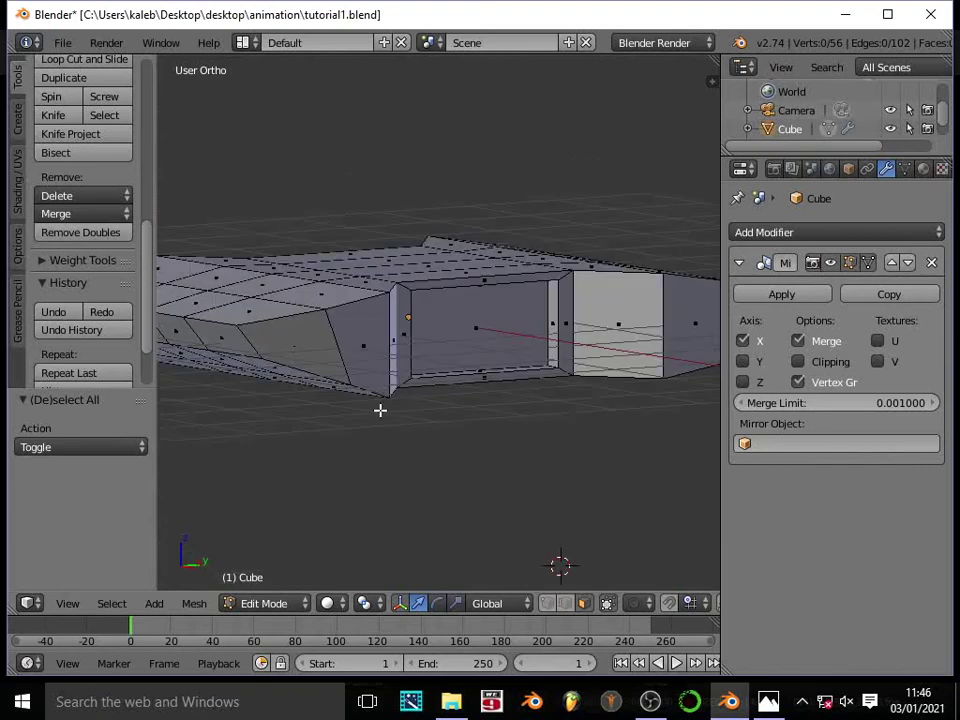
key("c")
left_click(356, 341)
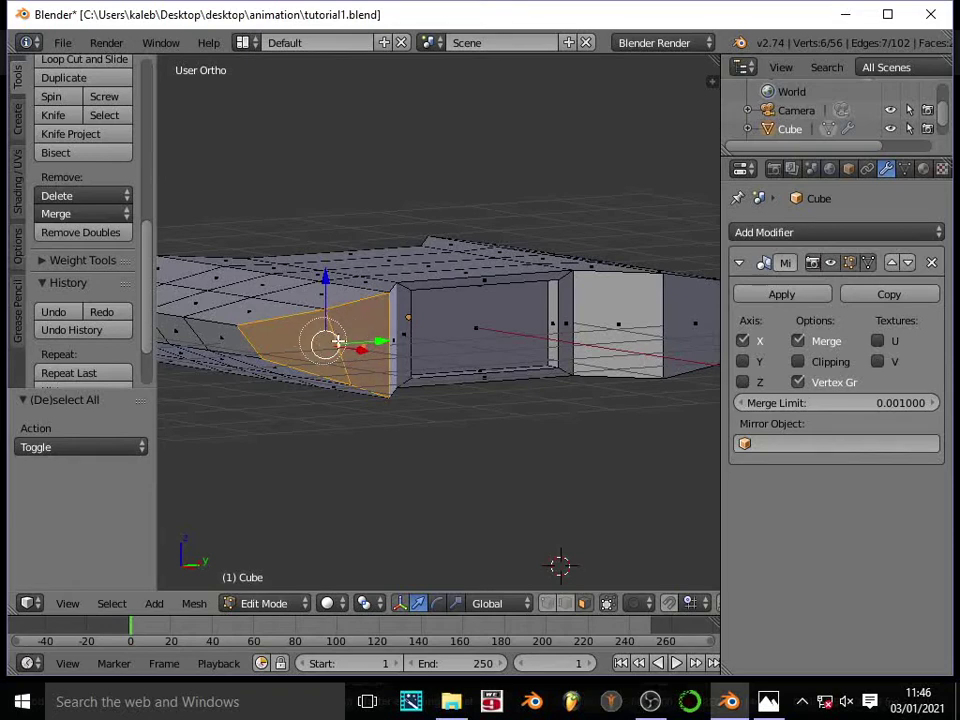
key("Escape")
key("a")
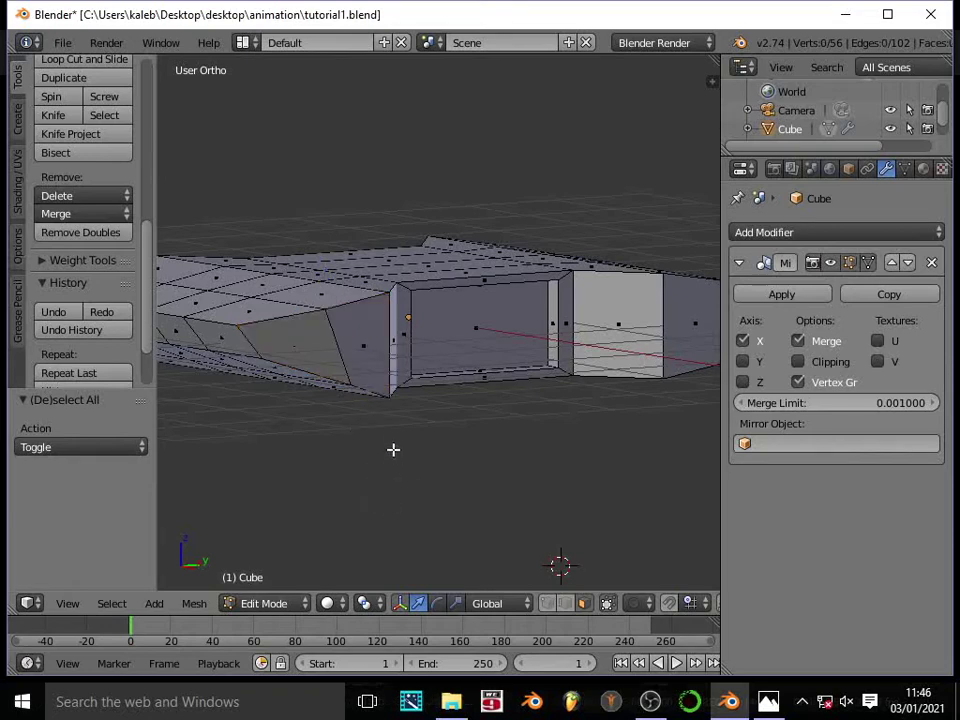
Circle-select the two adjacent outer side faces on the widened section near the body's -Y end.
key("c")
left_click(362, 342)
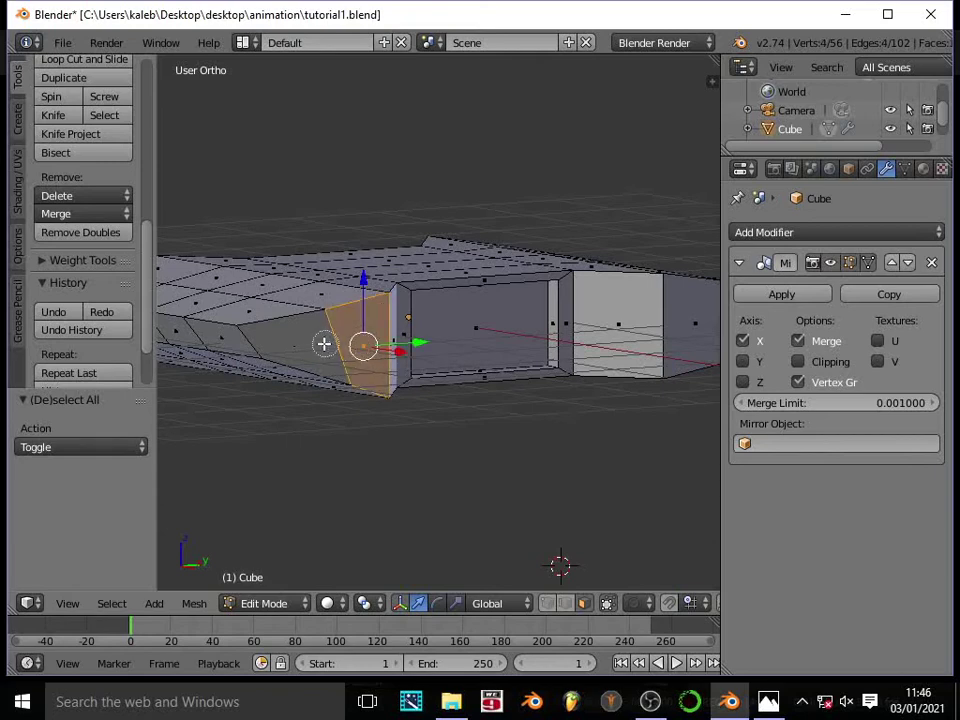
left_click(303, 342)
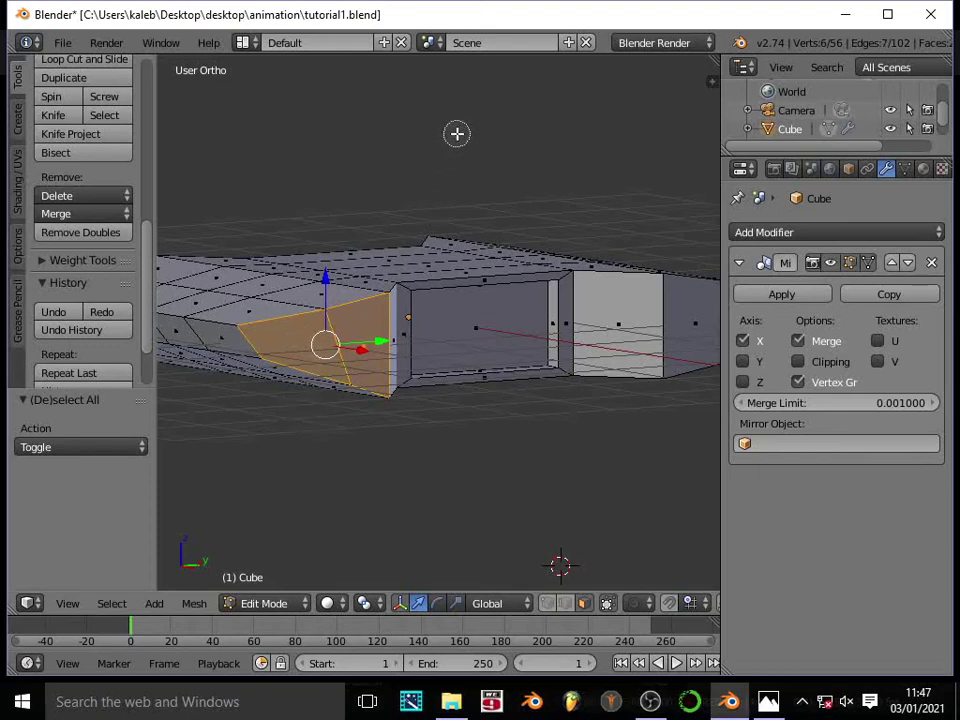
key("Escape")
key("KP_6")
key("KP_8")
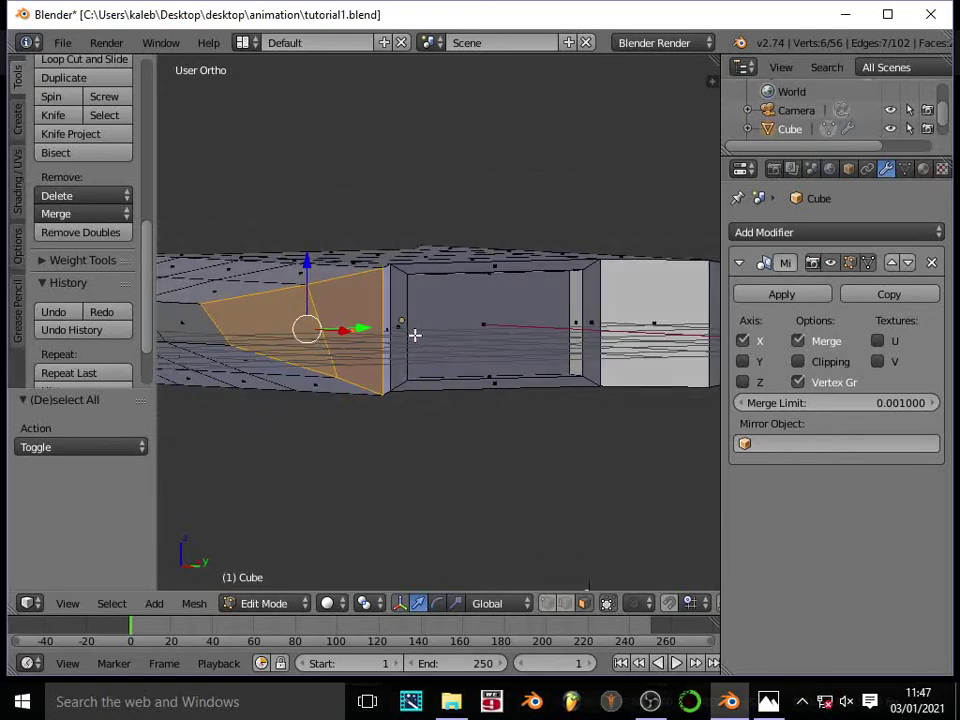
Inset the two selected side faces by extruding them in place and scaling them to 0.8.
key("e")
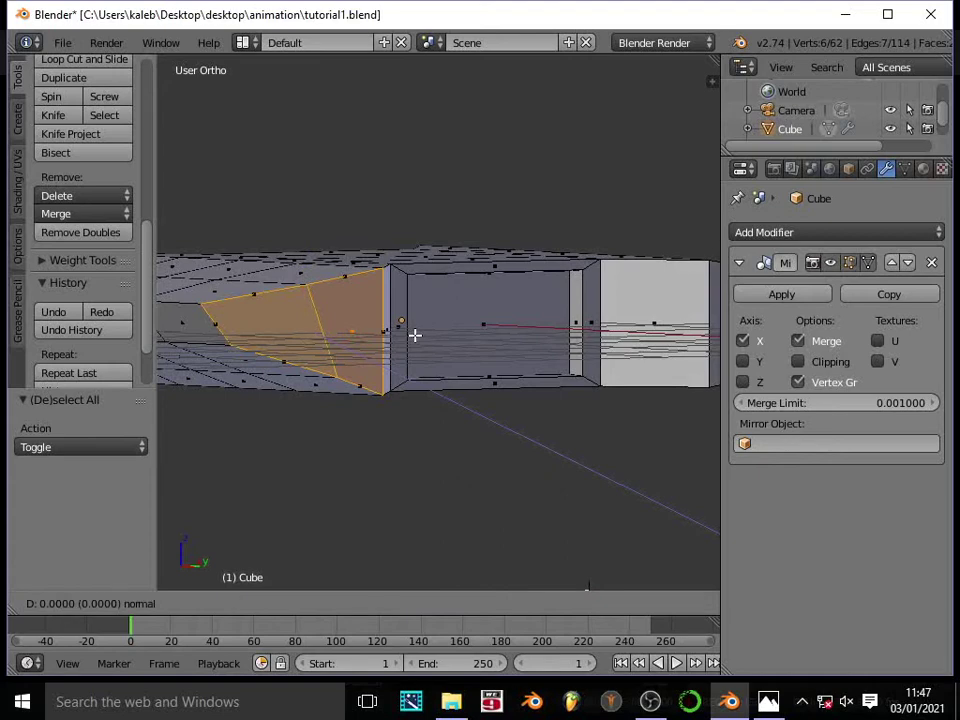
key("Escape")
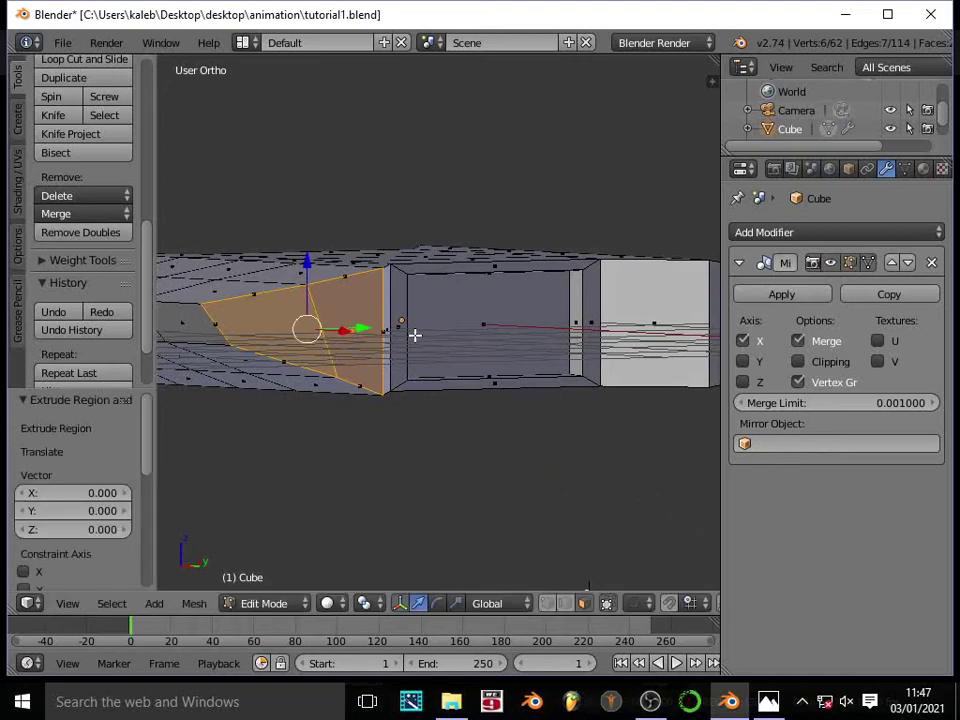
key("s")
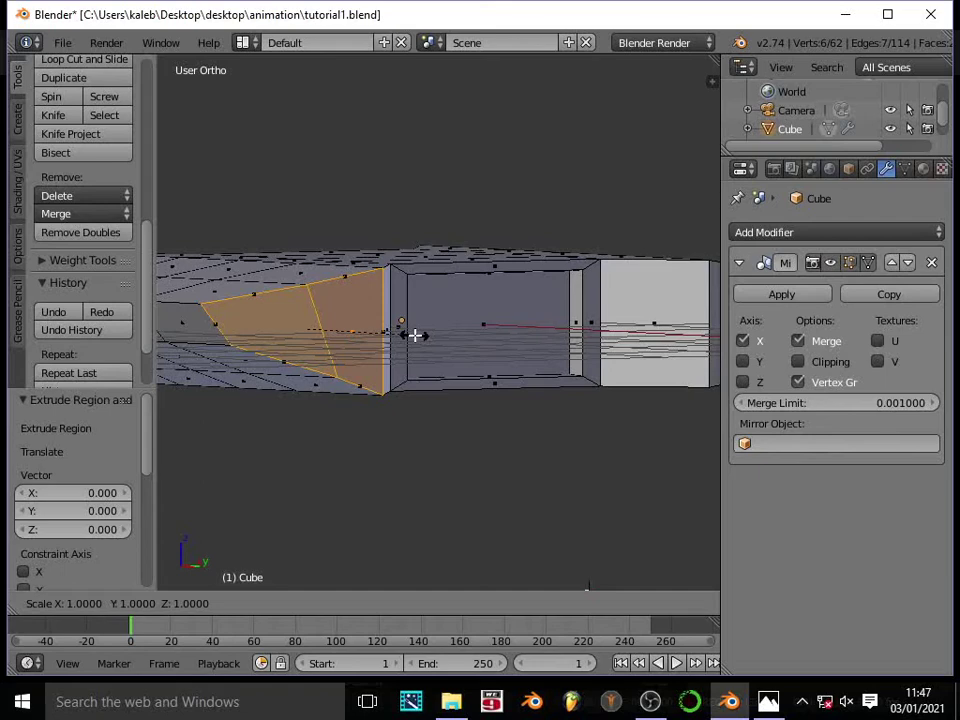
type("0")
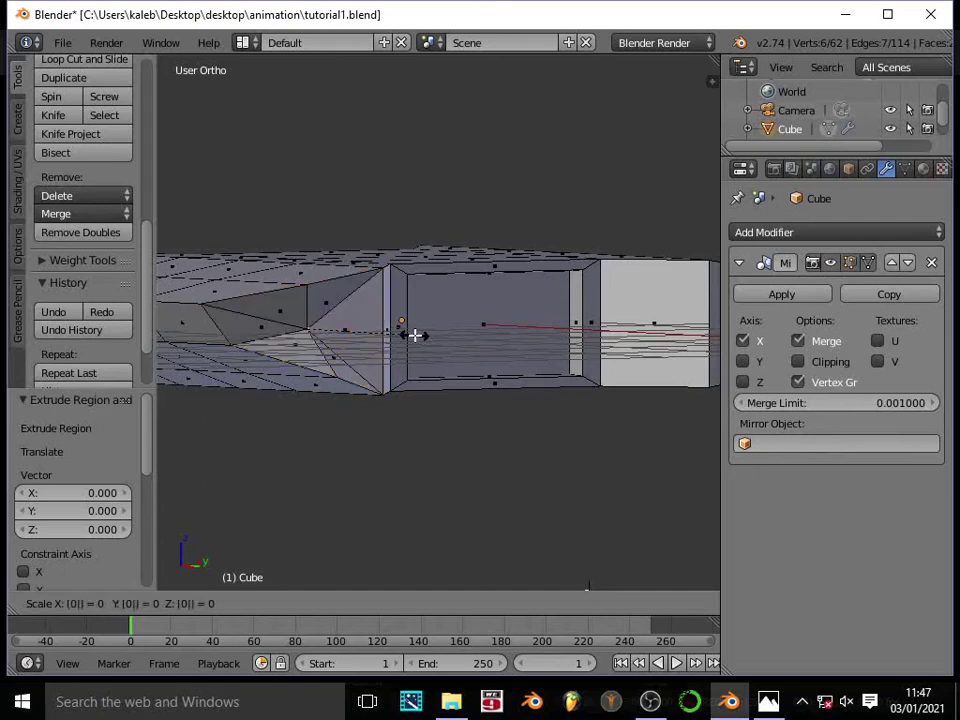
type(".8")
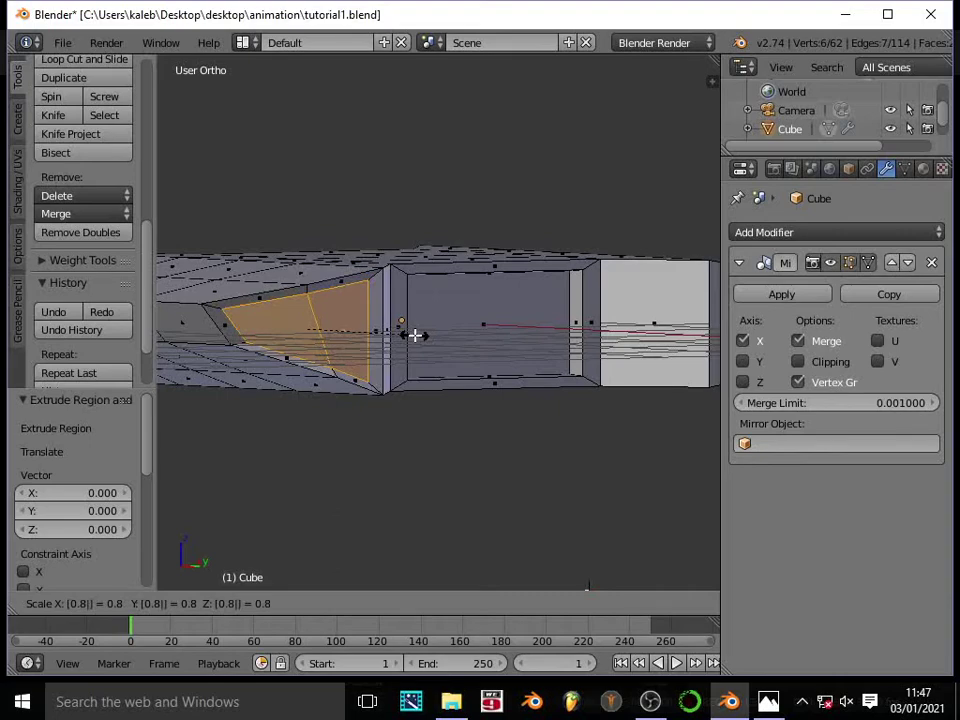
key("Return")
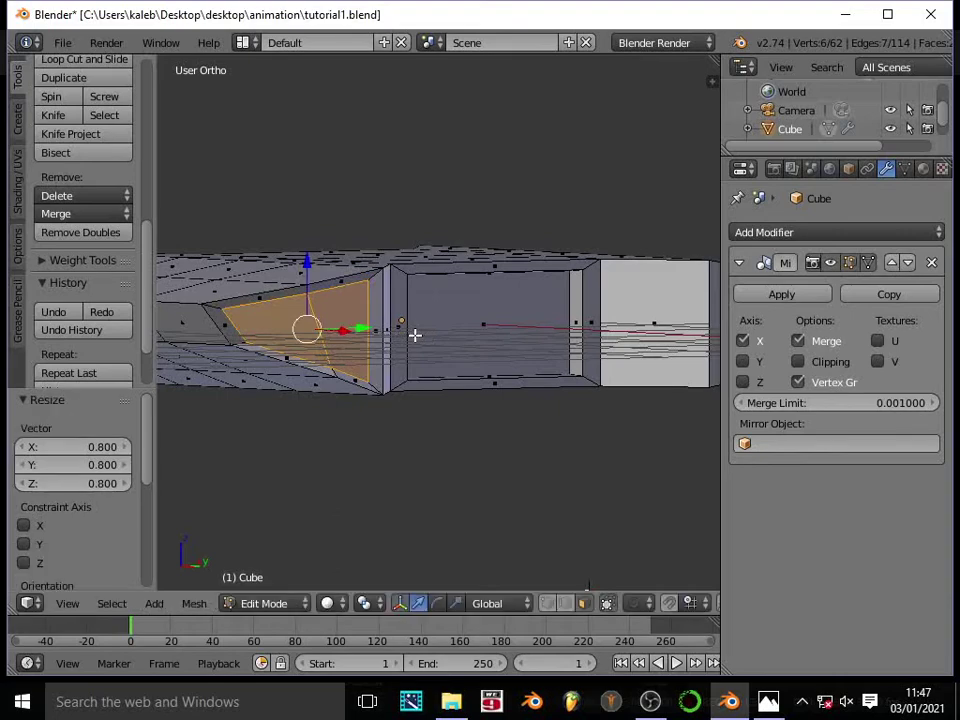
Extrude the inset -Y side faces inward by about 0.150 along their normal, scale them to 0.966 and clear the selection.
middle_click_drag(414, 334, 495, 446)
key("e")
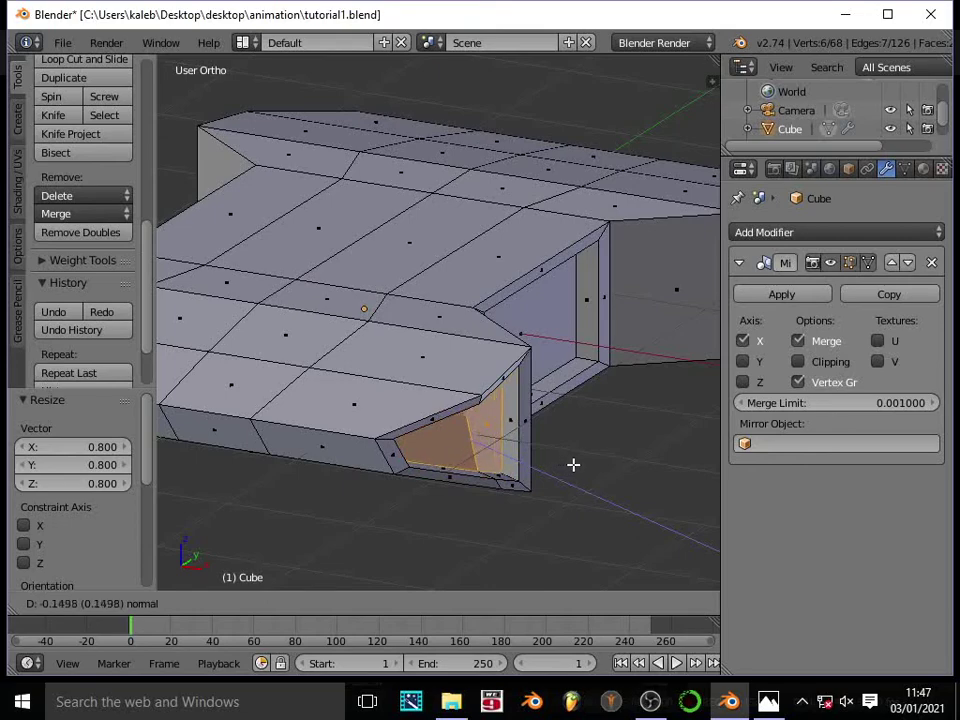
left_click(573, 464)
middle_click_drag(557, 461, 576, 496)
key("s")
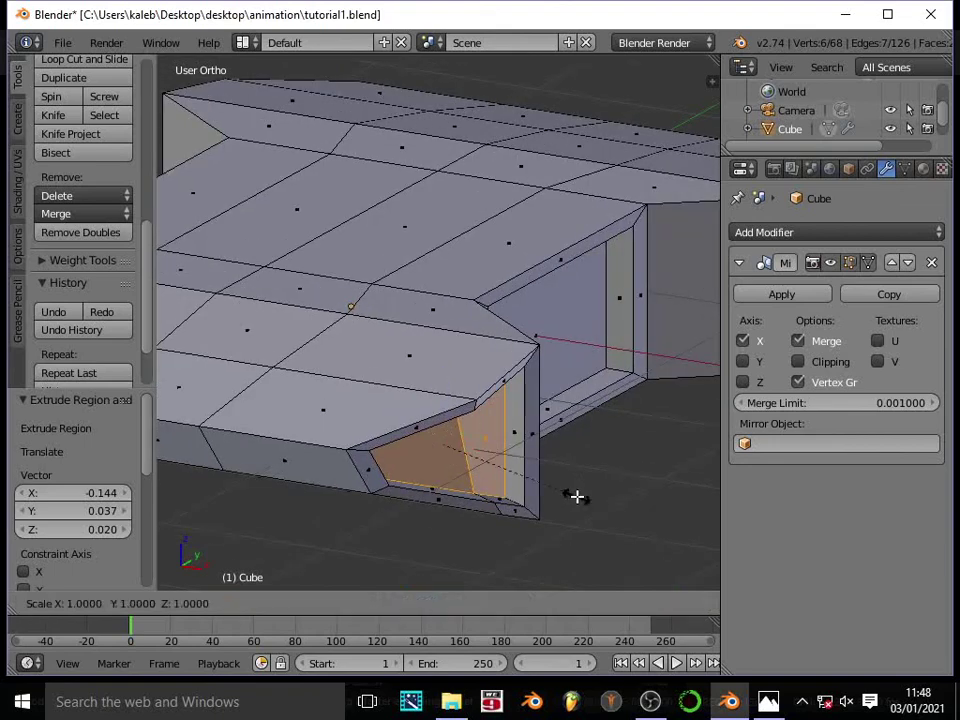
left_click(572, 493)
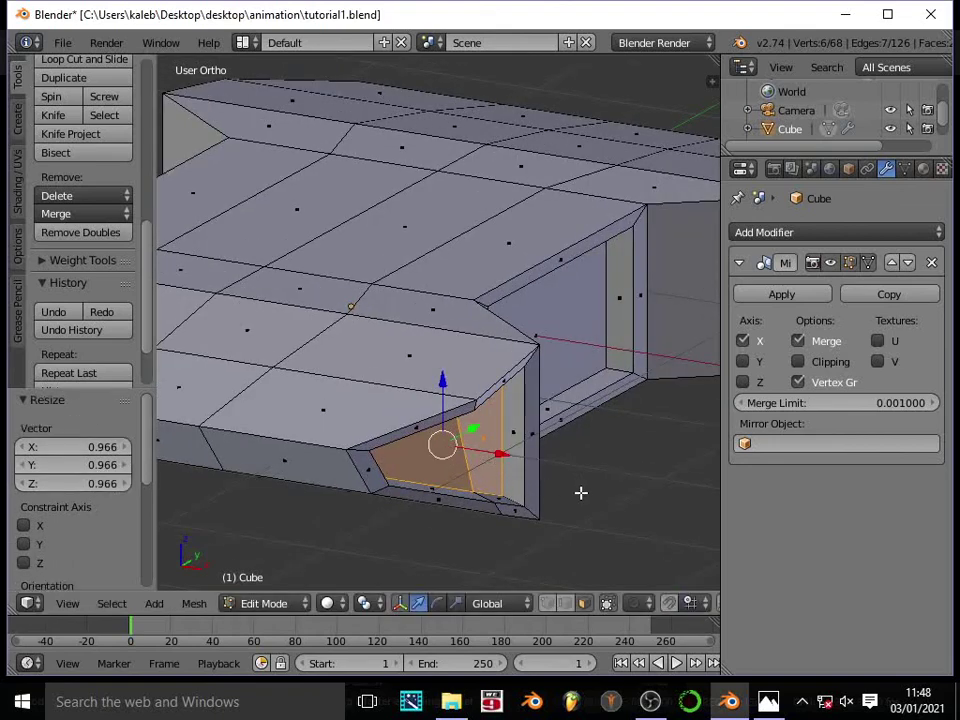
key("a")
Select the two adjacent outer side faces on the widened section near the body's +Y end.
mouse_move(574, 493)
middle_mouse_down()
mouse_move(549, 469)
mouse_move(519, 386)
mouse_move(457, 391)
mouse_move(484, 465)
mouse_move(441, 478)
mouse_move(448, 482)
middle_mouse_up()
key("z")
key("z")
scroll(545, 470, "up", 2)
scroll(484, 465, "down", 4)
middle_click_drag(604, 448, 546, 358)
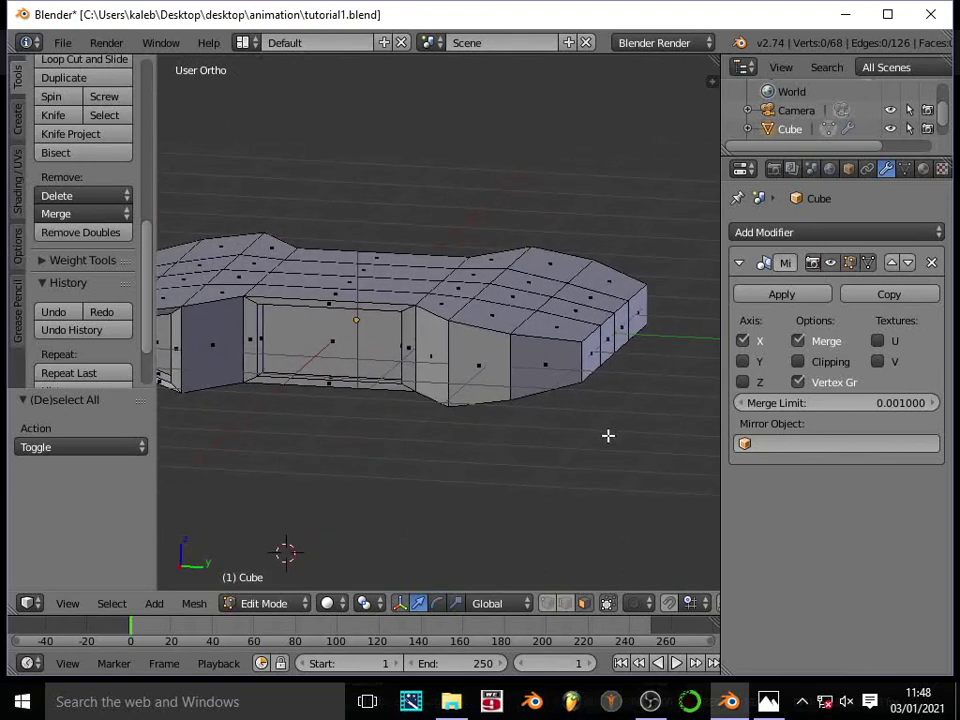
right_click(551, 364)
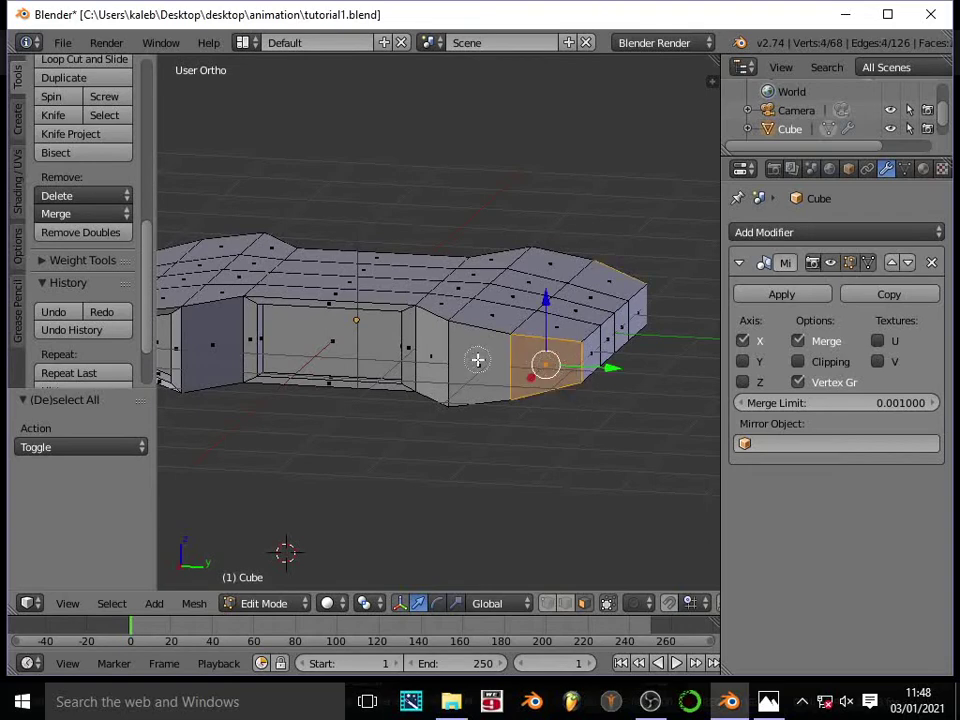
right_click(476, 360, "shift")
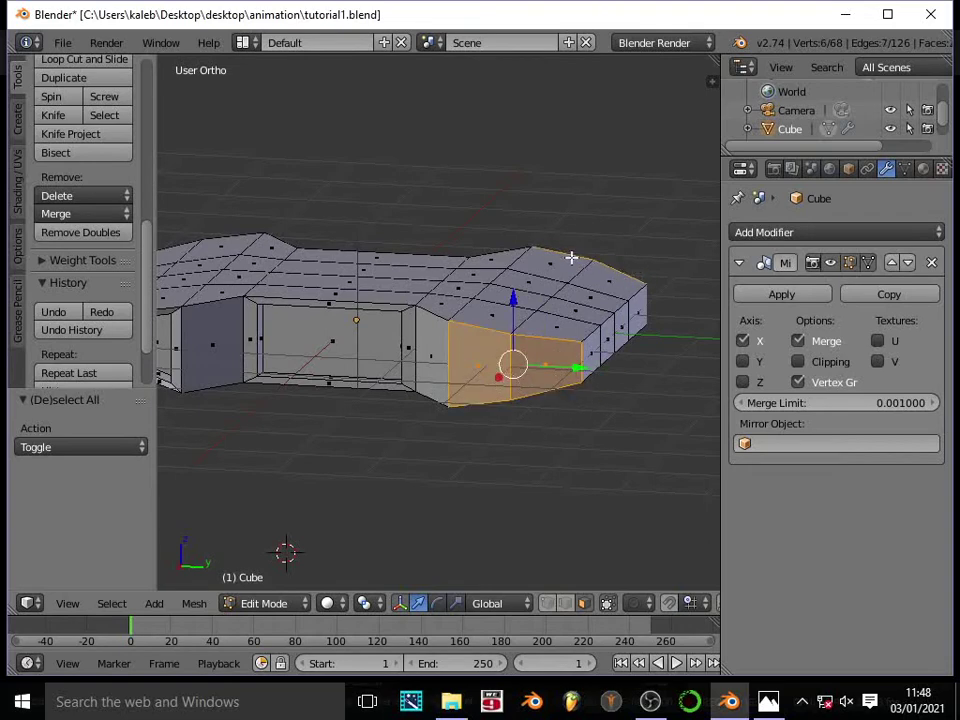
middle_click_drag(628, 311, 628, 340)
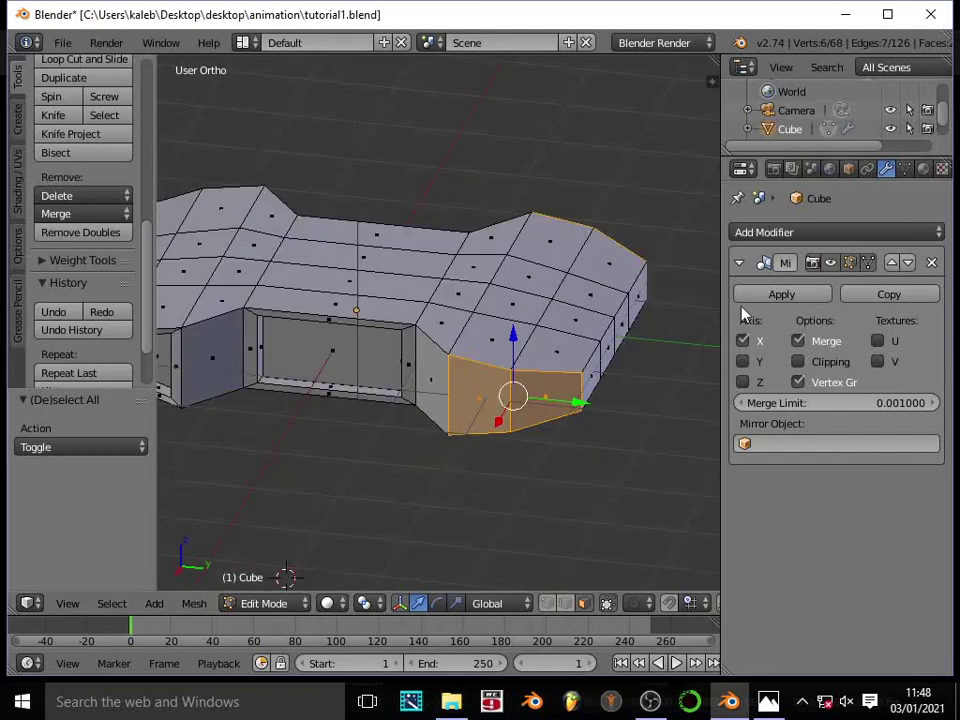
middle_click_drag(544, 390, 613, 429)
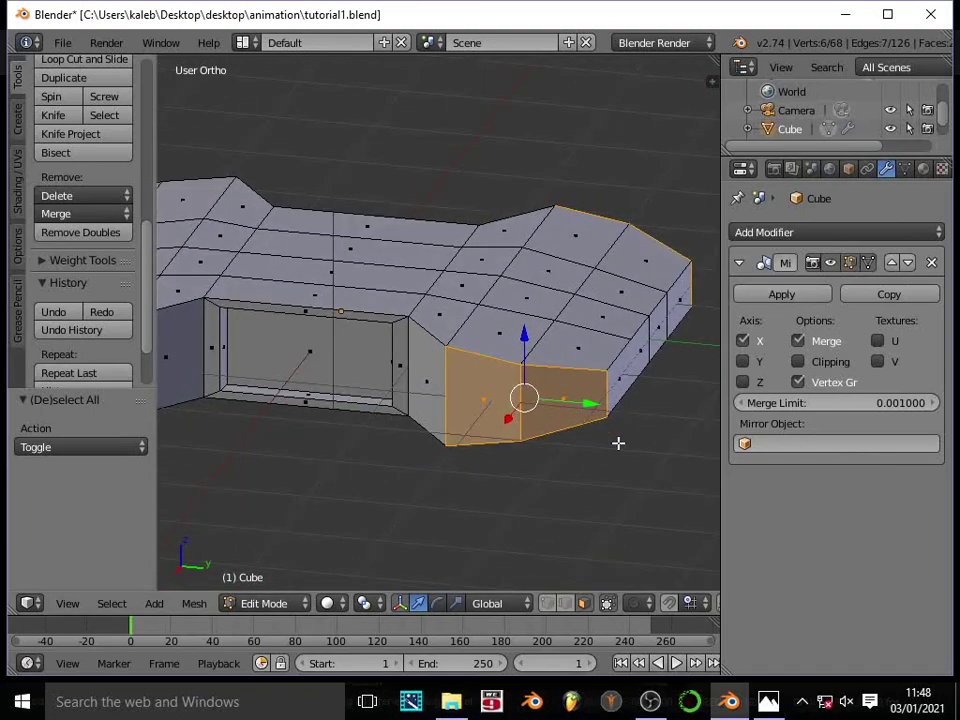
key("e")
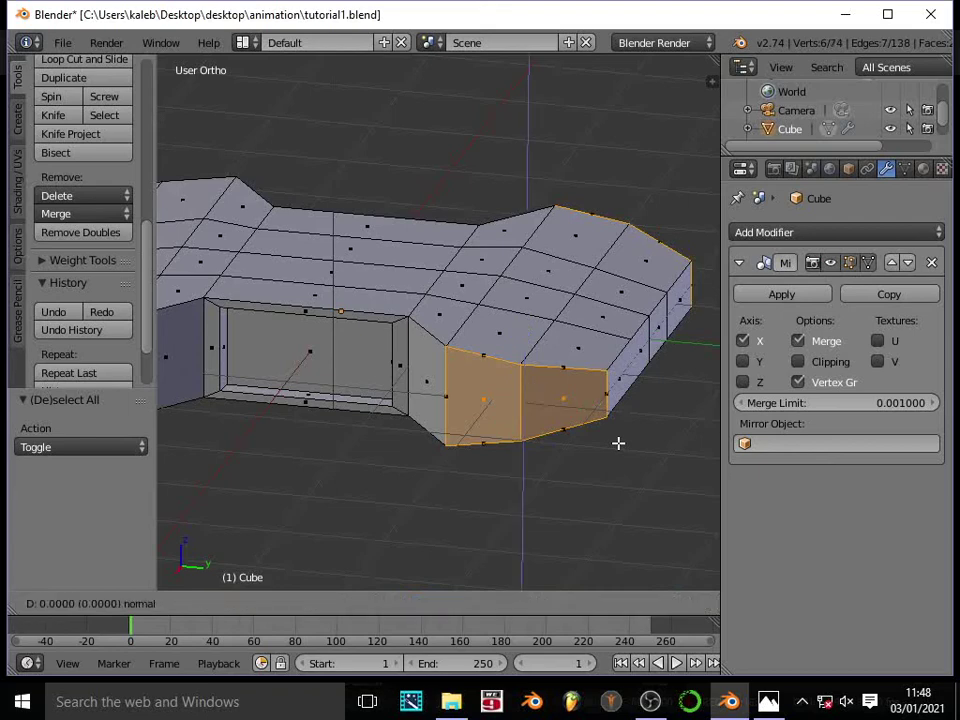
right_click(618, 443)
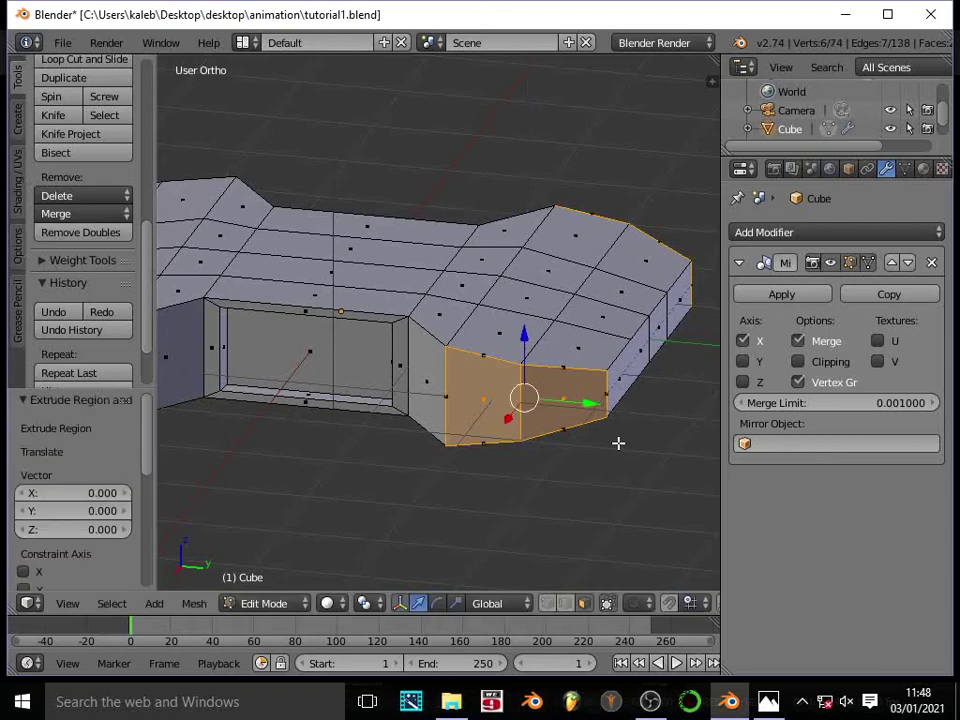
key("ctrl+z")
key("ctrl+z")
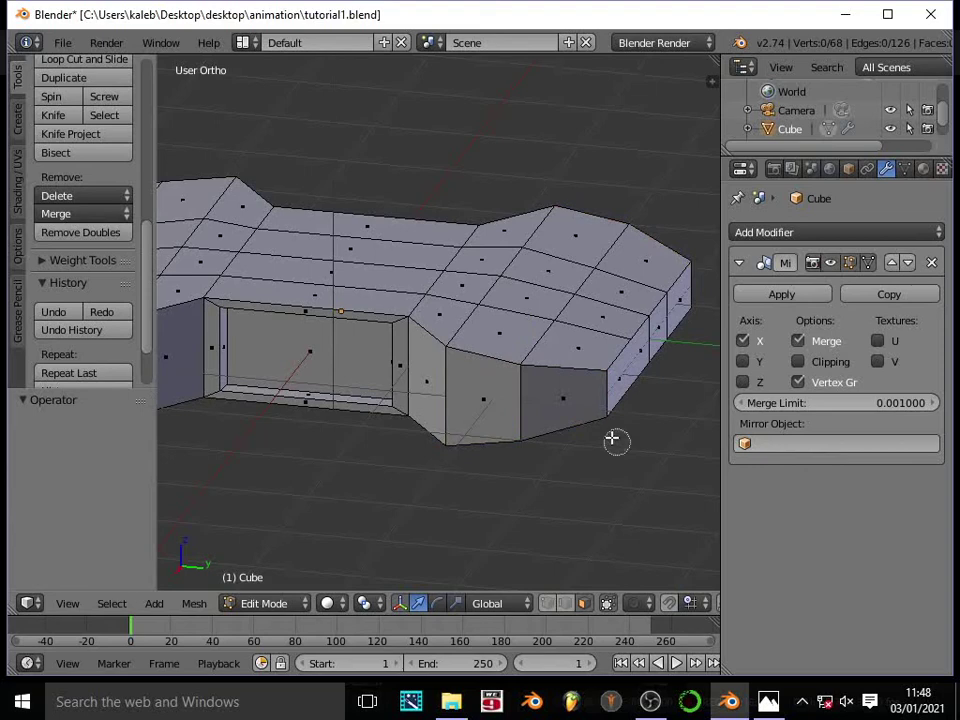
key("ctrl+shift+z")
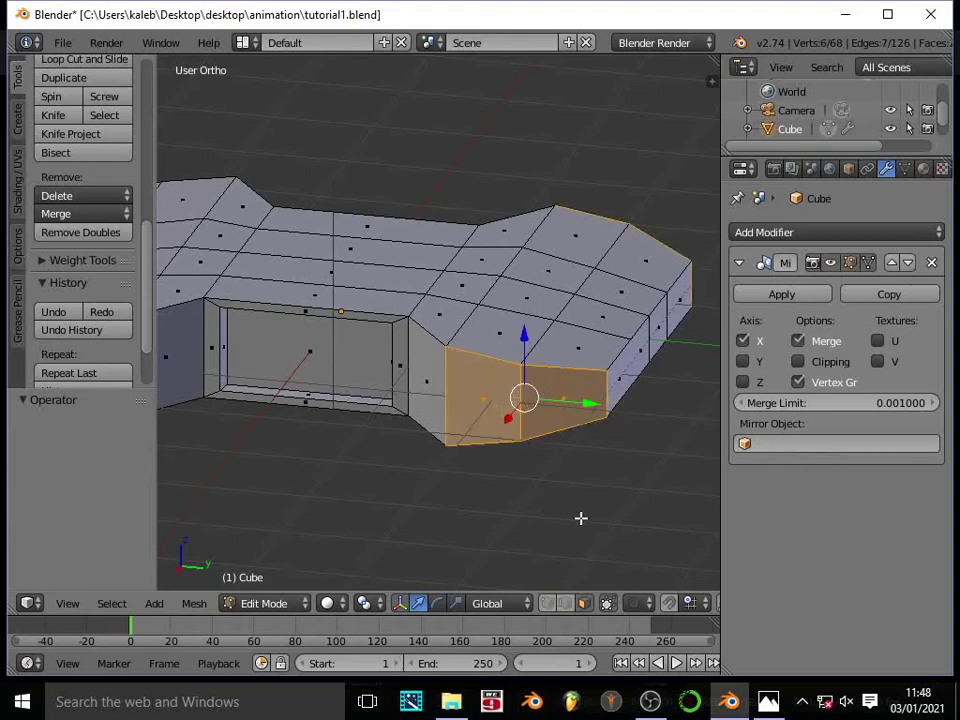
Extrude the two selected +Y side faces inward by about X -0.299, Y -0.078, scale them to 0.908 and clear the selection.
key("e")
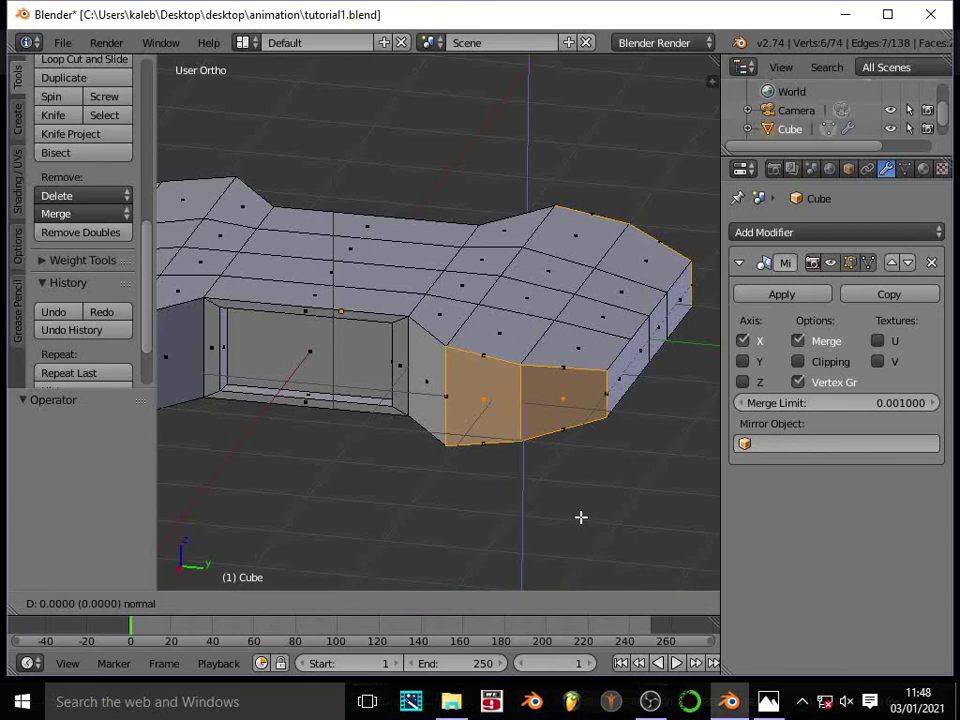
left_click(579, 507)
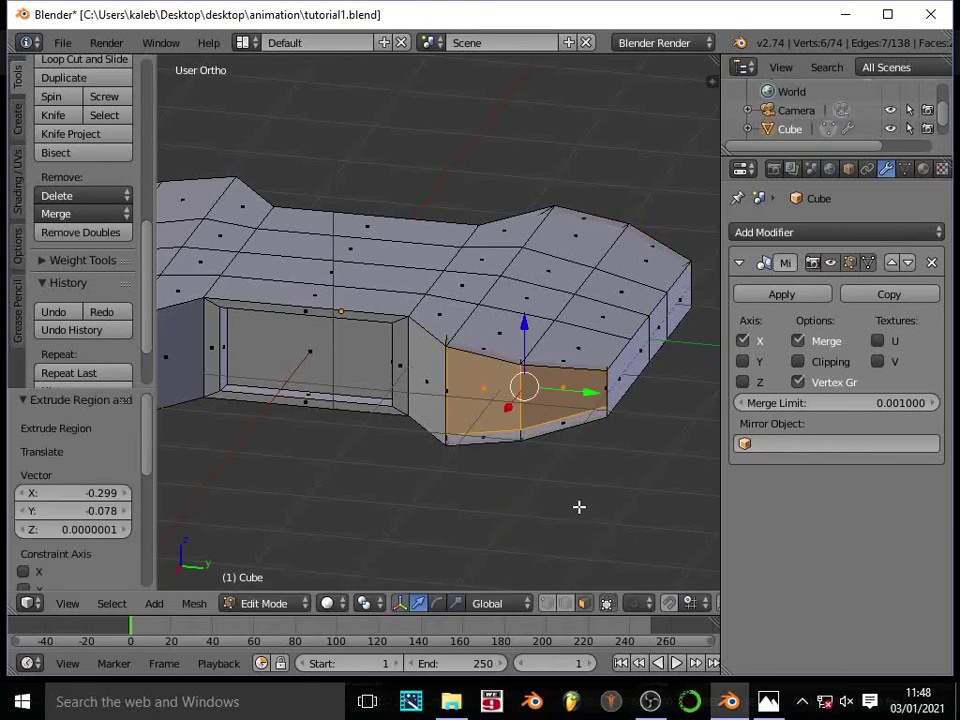
middle_click_drag(579, 507, 624, 429)
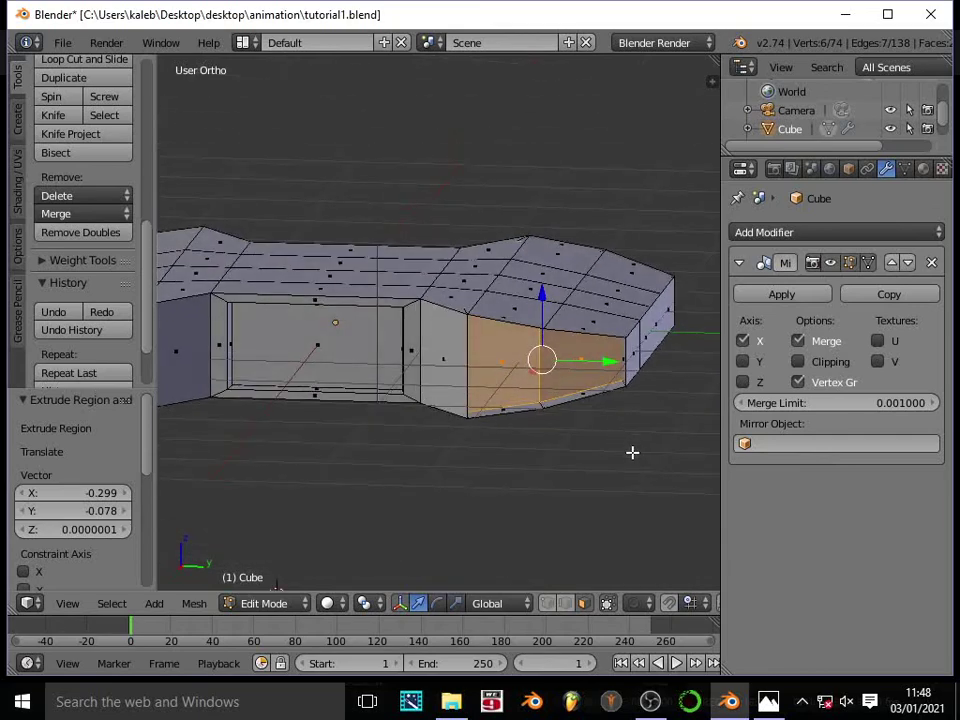
key("s")
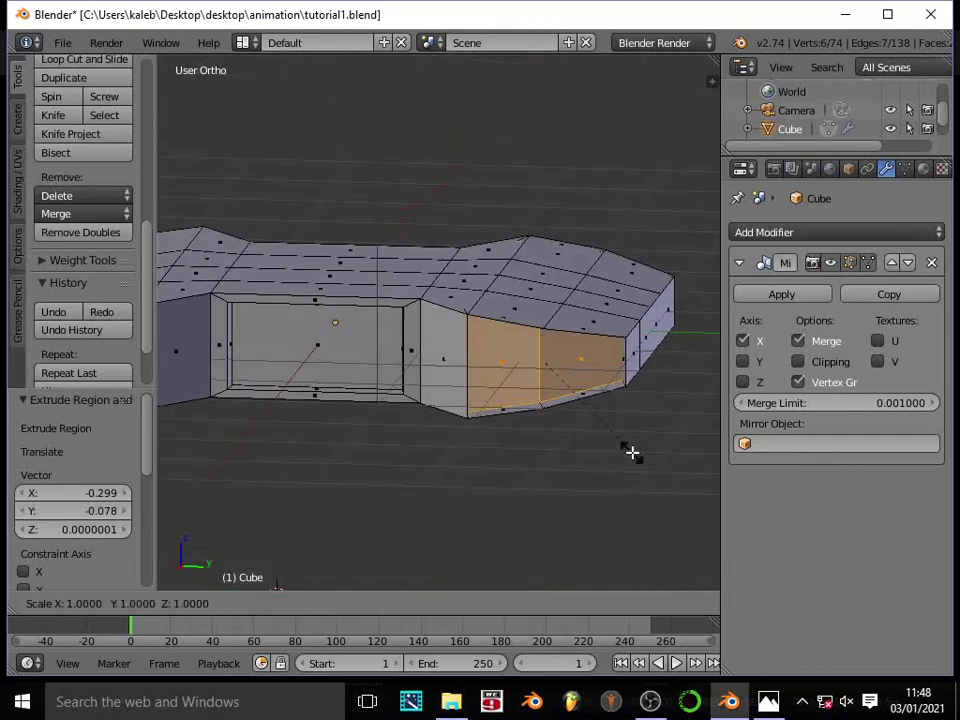
left_click(624, 444)
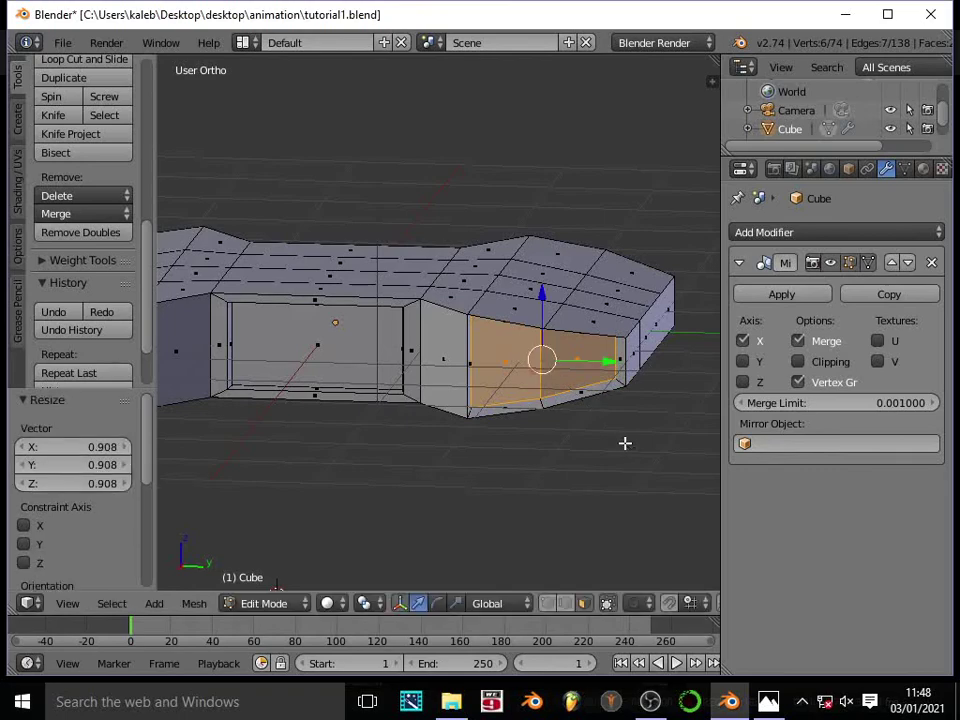
middle_click_drag(624, 444, 658, 435)
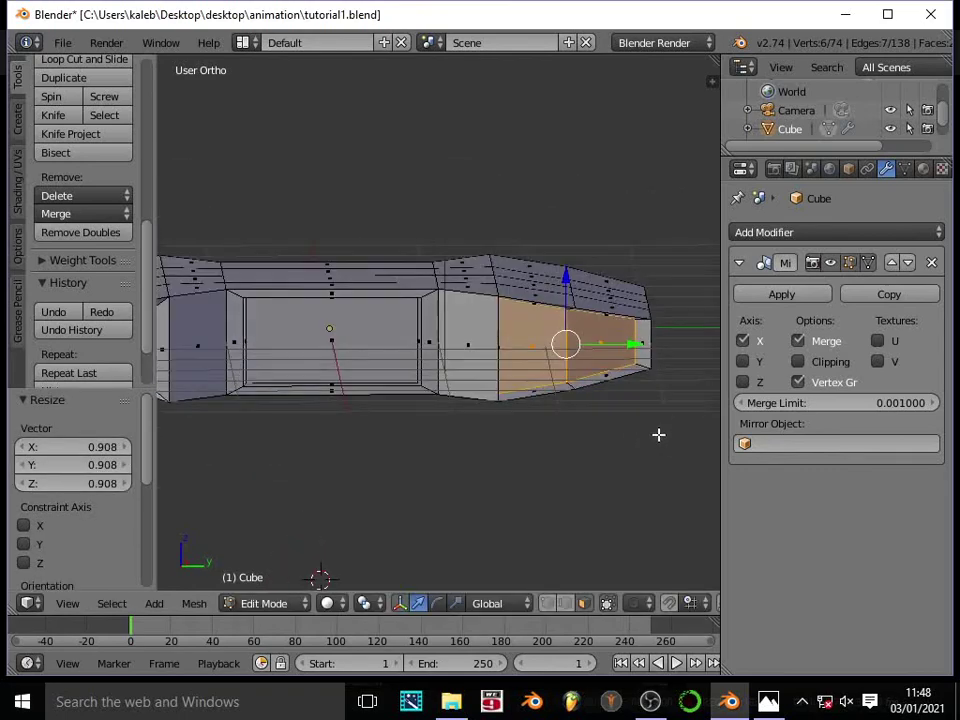
key("a")
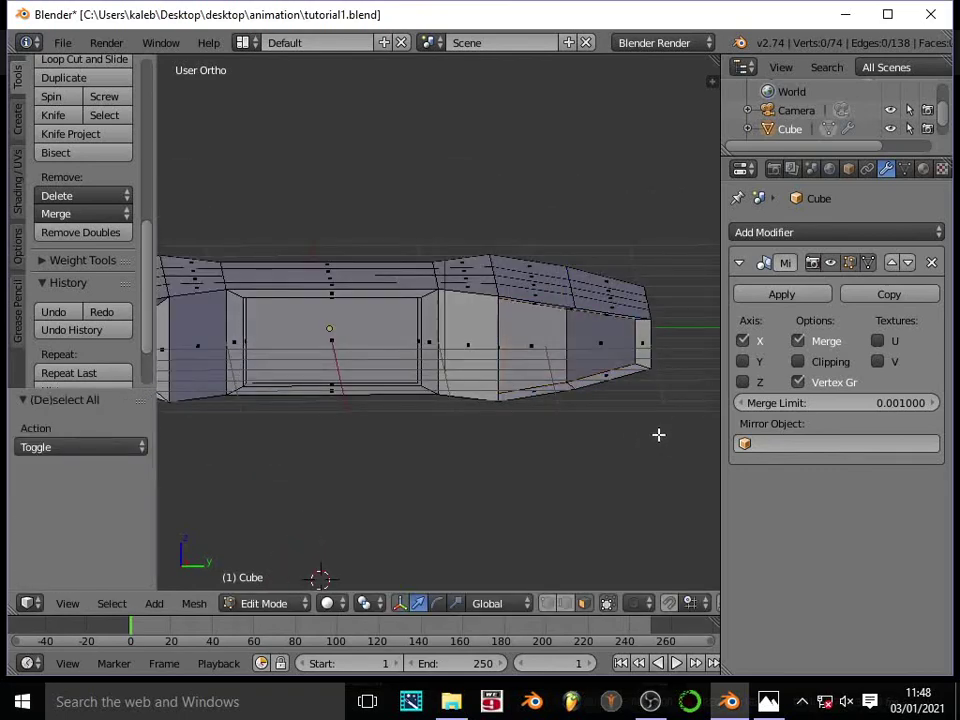
Inspect the recessed side faces in wireframe and rendered shading, and return to solid shading.
mouse_move(658, 435)
middle_mouse_down()
mouse_move(598, 429)
mouse_move(615, 429)
middle_mouse_up()
key("z")
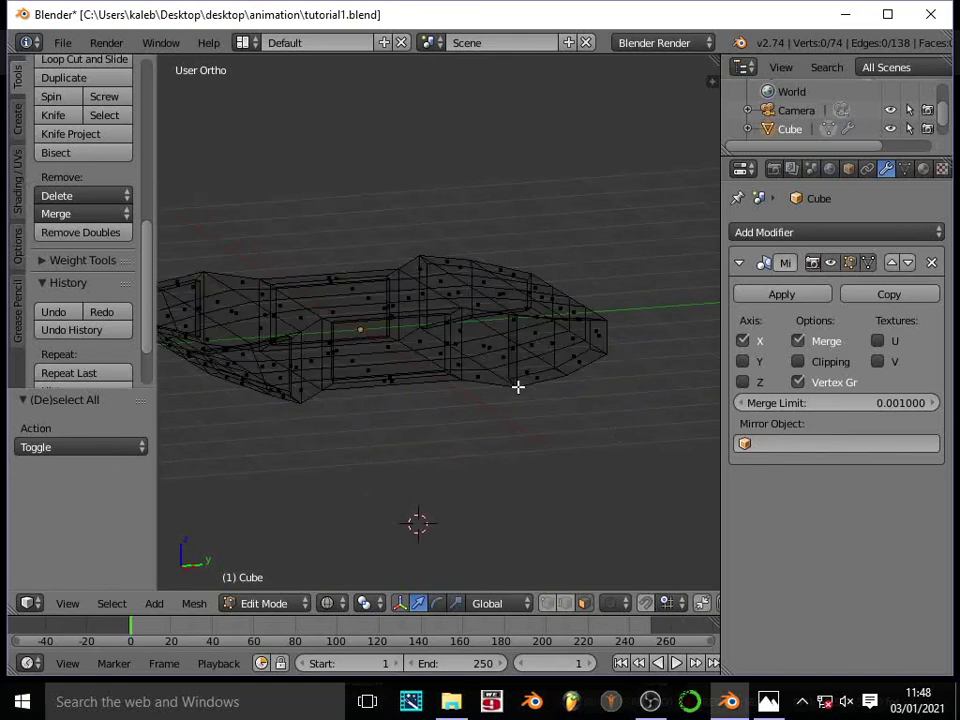
key("shift+z")
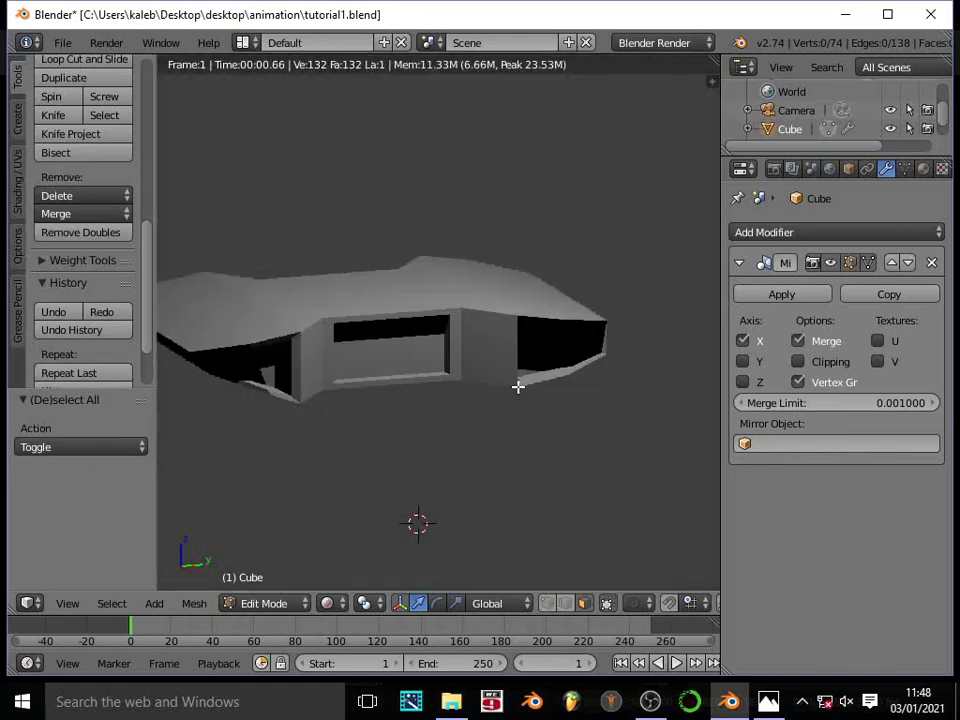
key("shift+z")
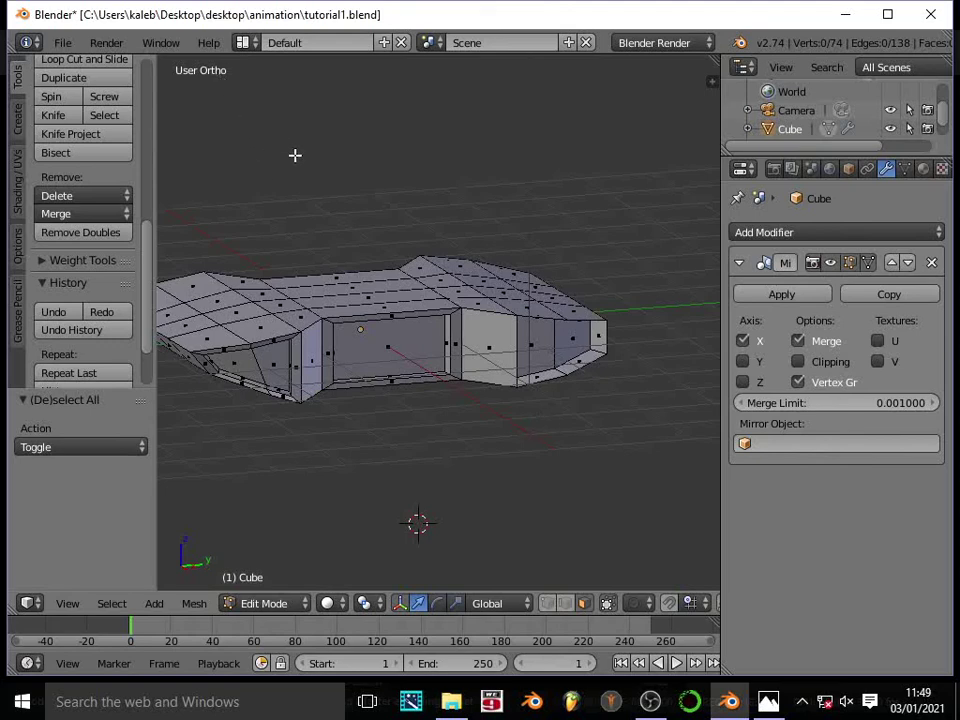
Switch to perspective view and Object Mode, and examine the whole body's shape from near and far.
key("KP_5")
scroll(317, 190, "down", 4)
middle_click_drag(319, 208, 447, 371)
key("Tab")
scroll(568, 371, "up", 3)
scroll(555, 398, "down", 4)
scroll(491, 429, "up", 4)
scroll(491, 429, "down", 4)
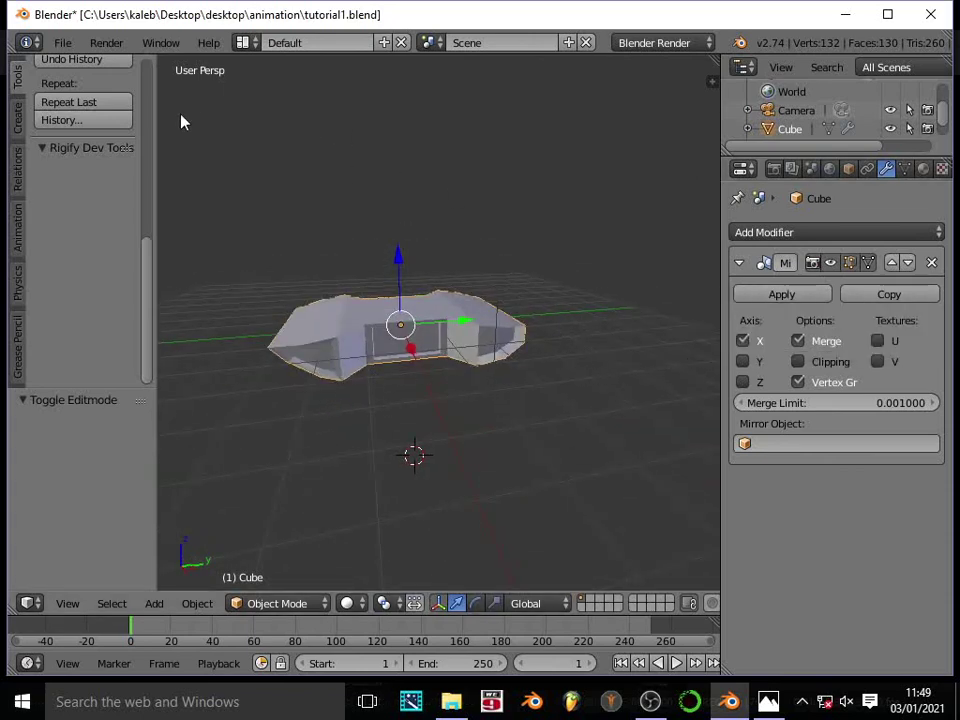
Save the current drone model to the existing file tutorial1.blend.
left_click(64, 43)
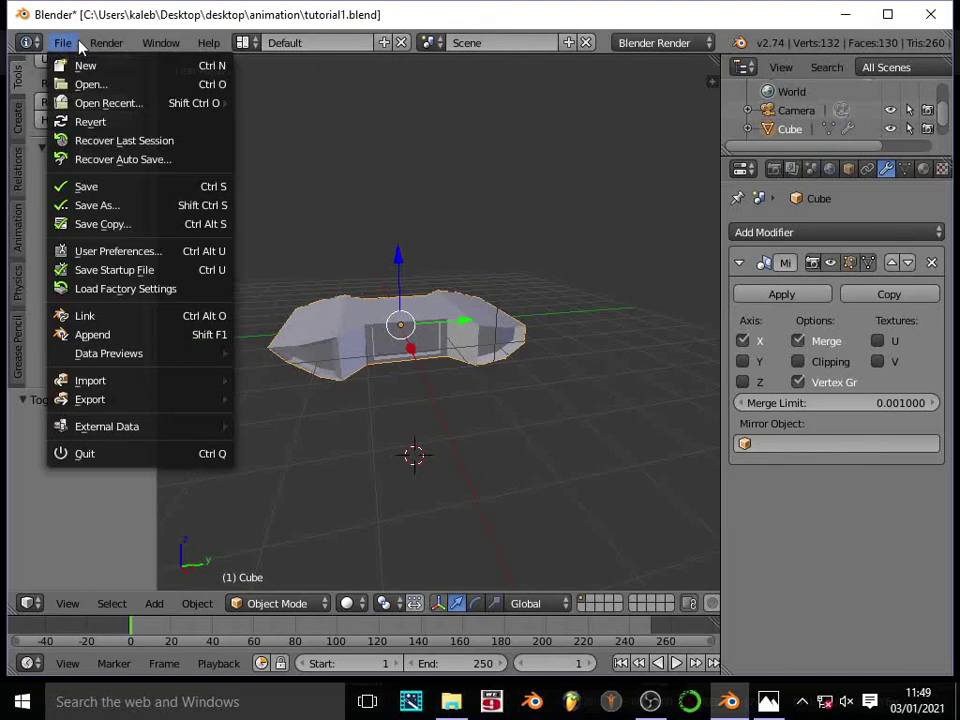
left_click(63, 43)
left_click(62, 42)
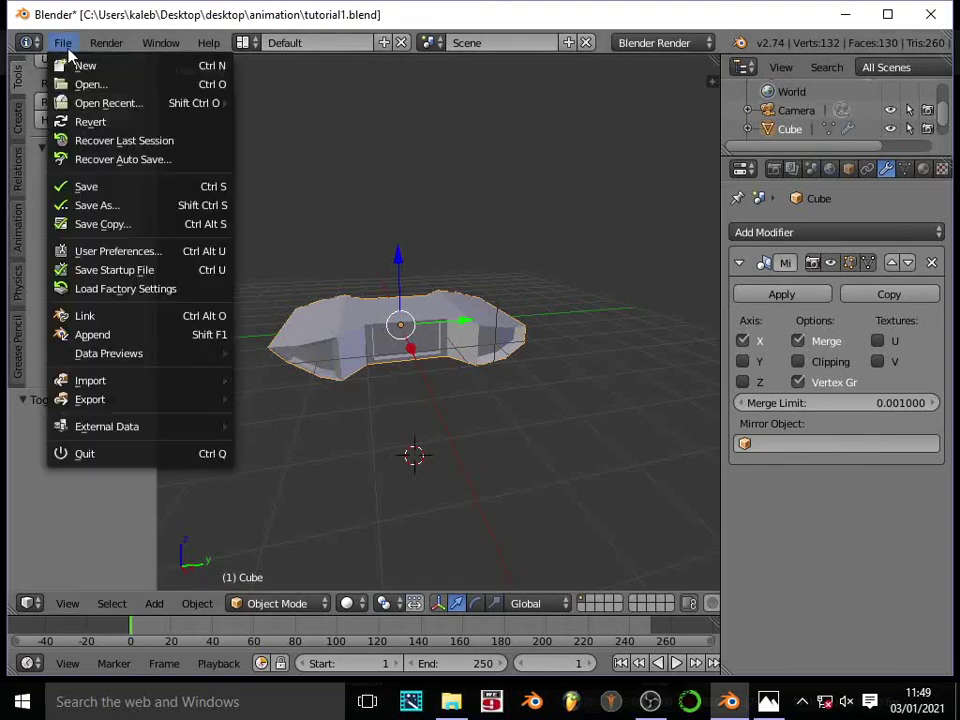
left_click(108, 190)
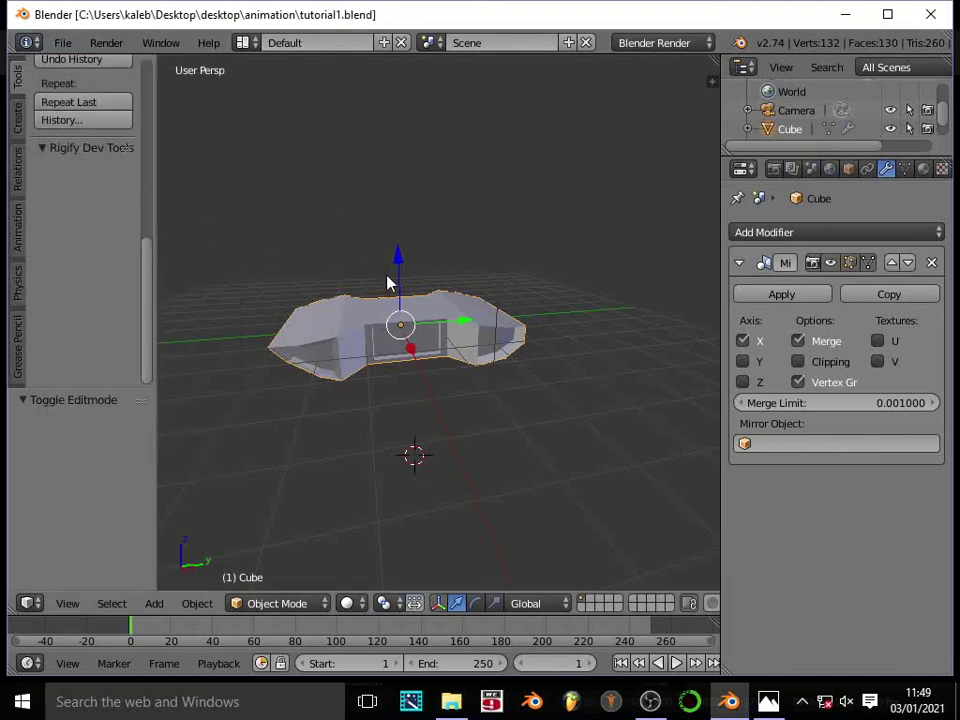